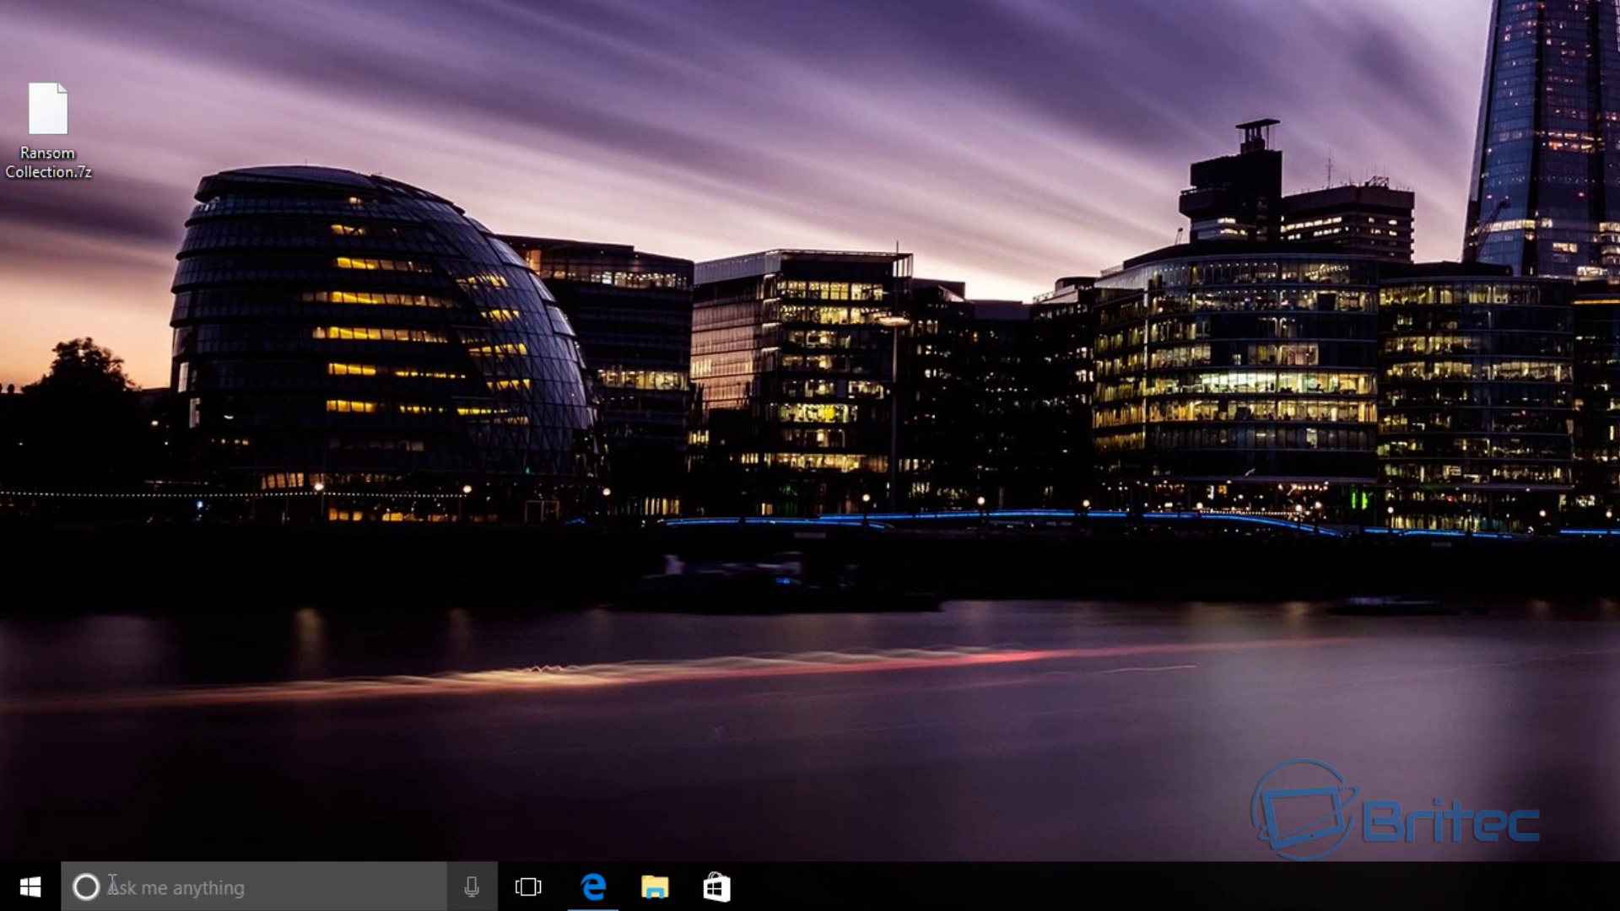
# - Search 'backup', view the Backup and Restore (Windows 7) control panel, then close it
pyautogui.click(112, 883)
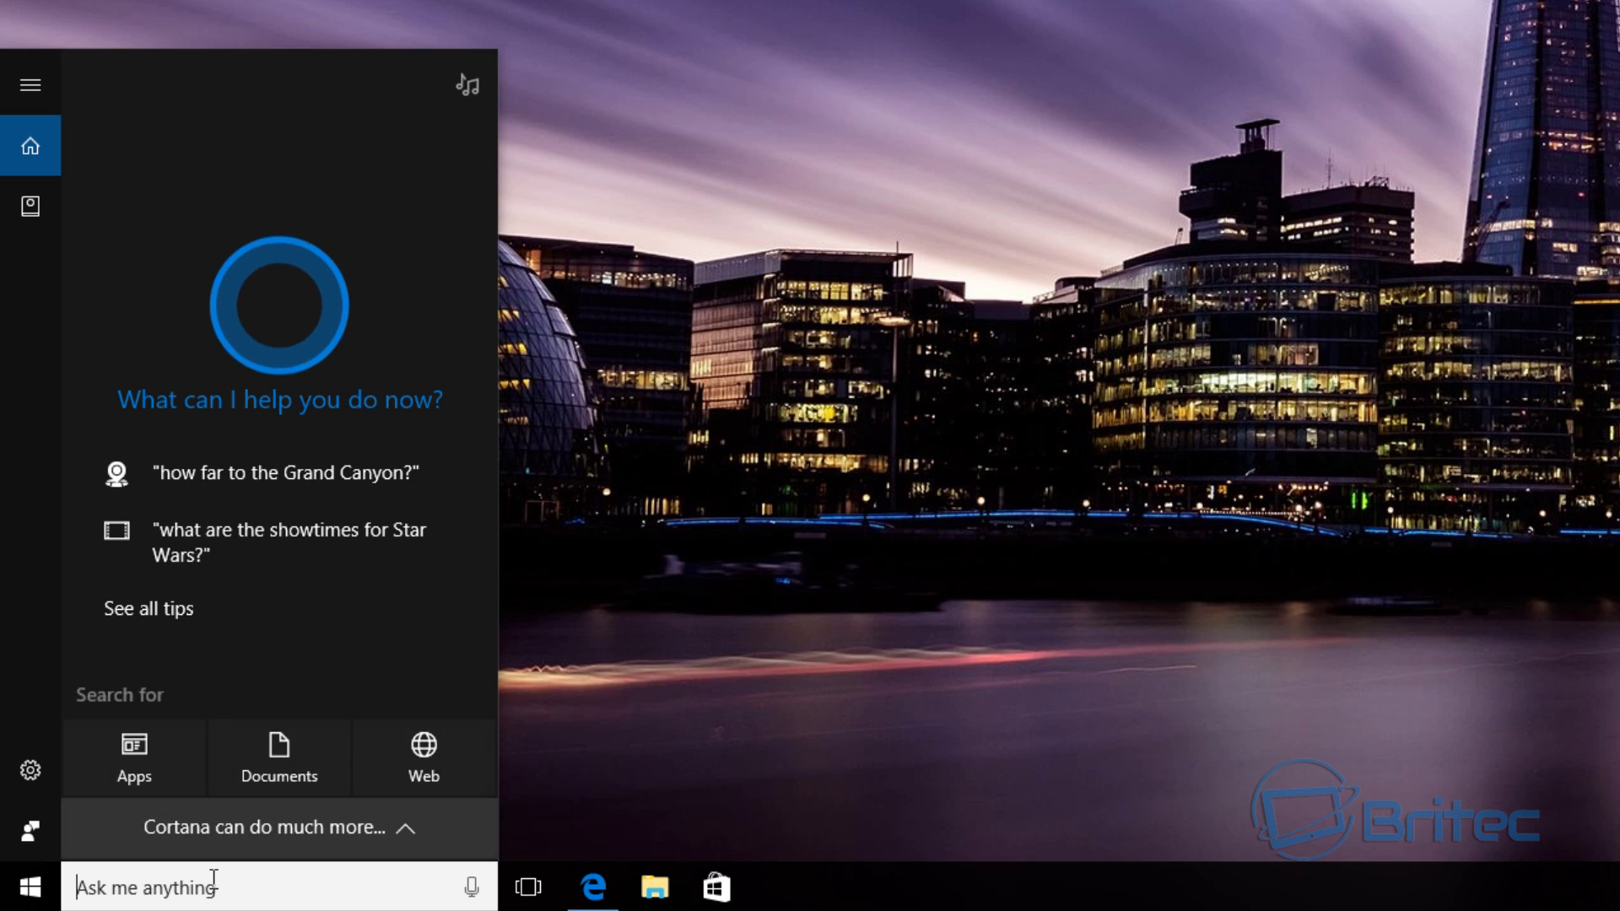
pyautogui.write('backup')
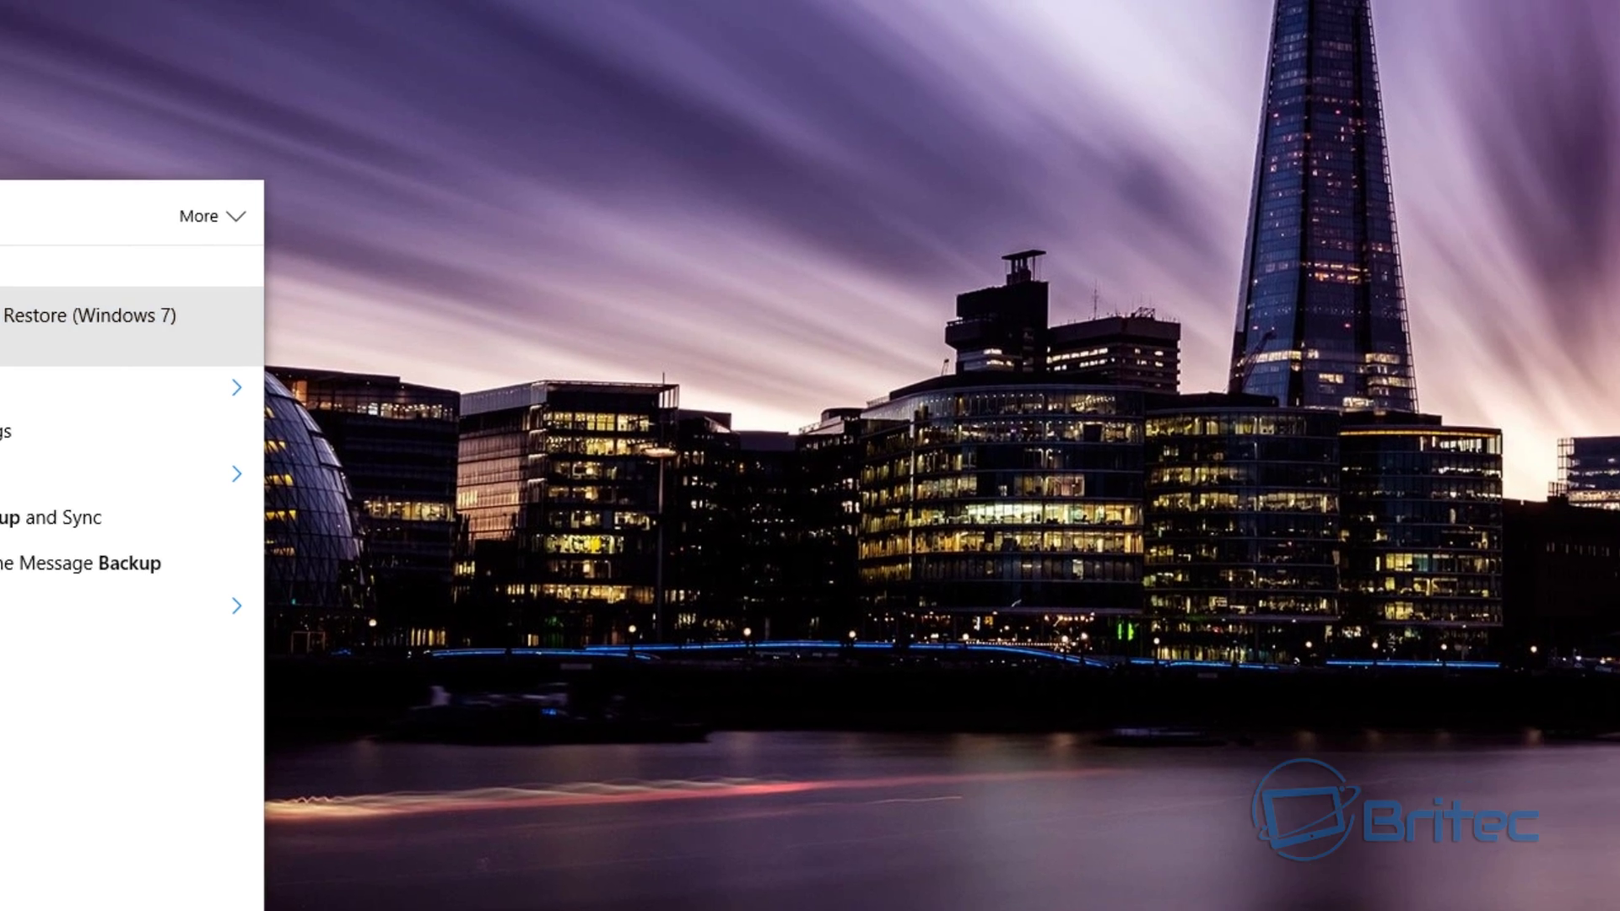
pyautogui.click(84, 320)
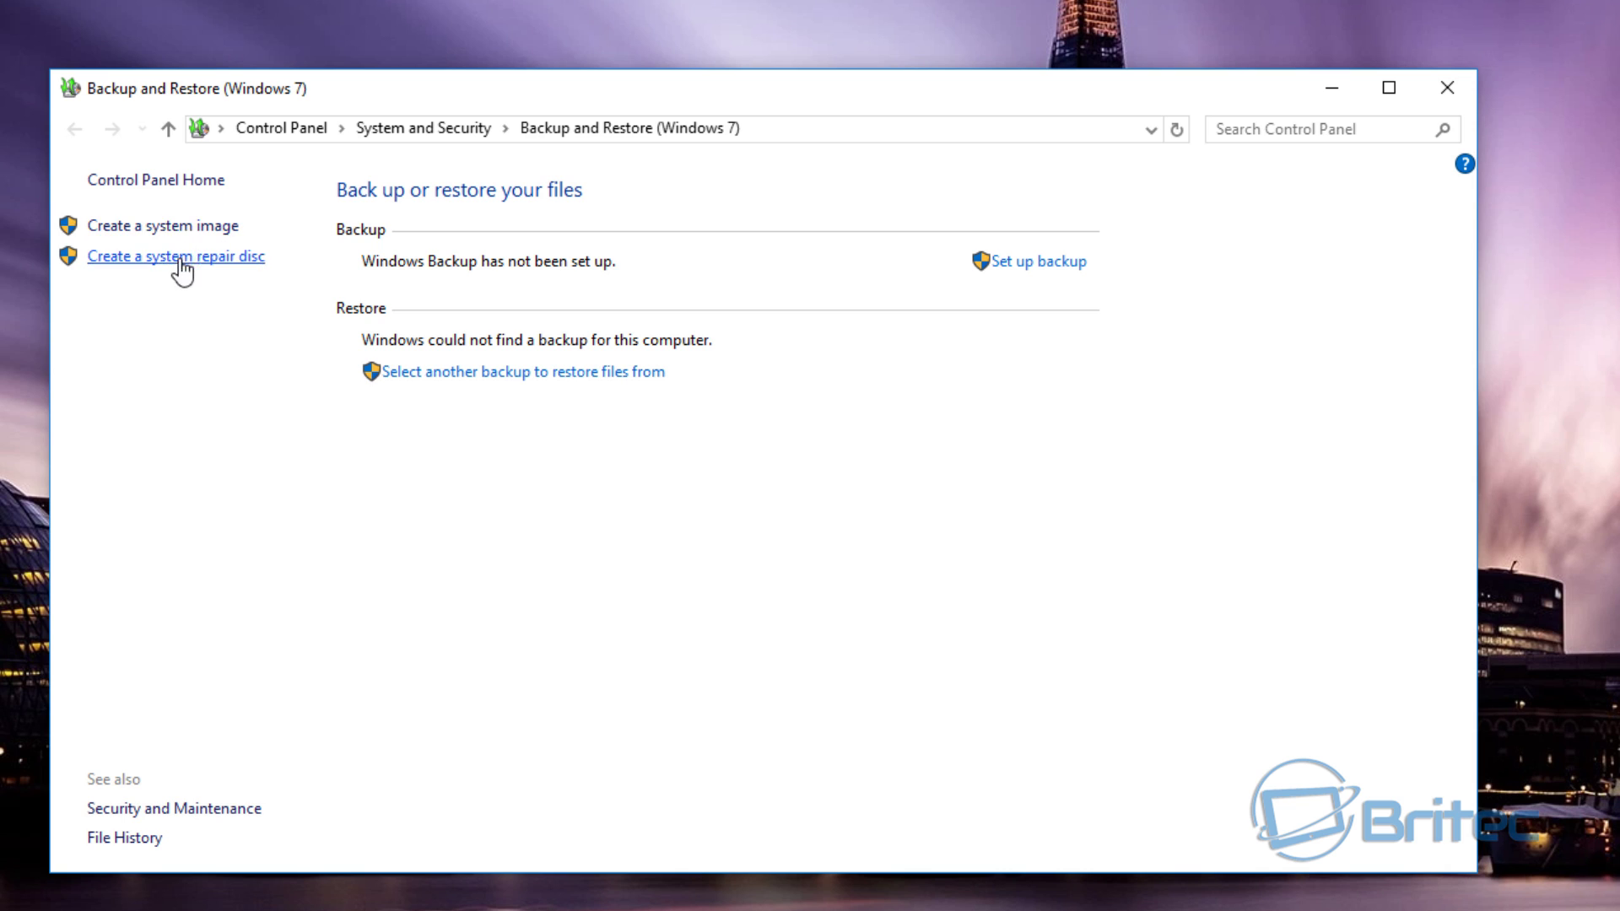
pyautogui.click(1446, 89)
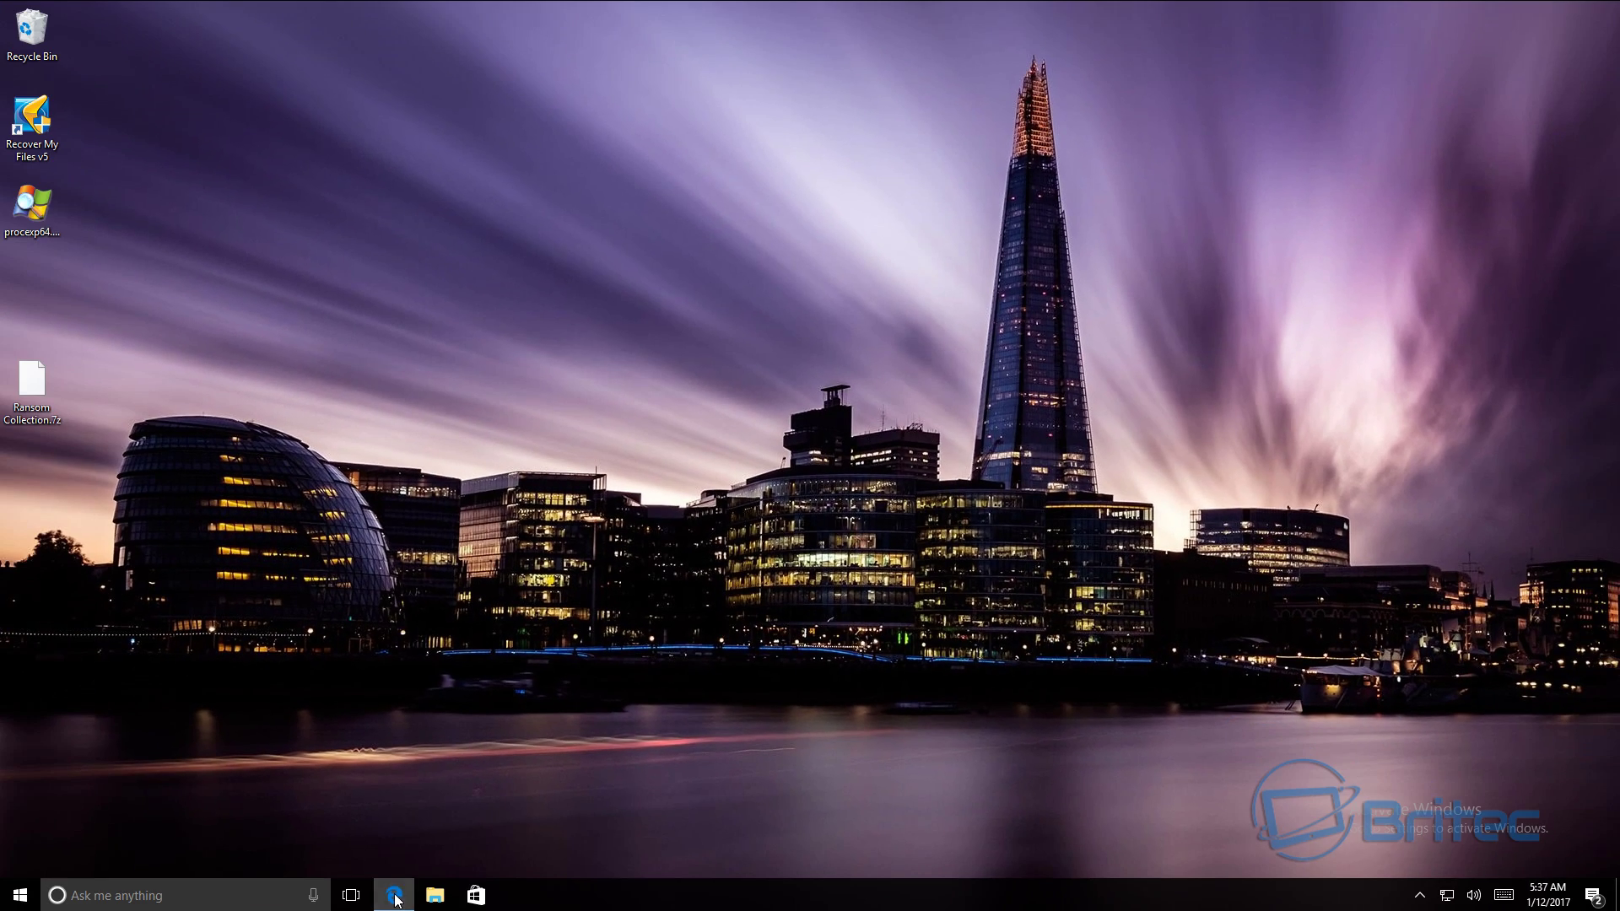
# - Scroll the Macrium Reflect Free page in Edge, switch to the IDrive Online Backup tab, then minimize Edge
pyautogui.click(394, 896)
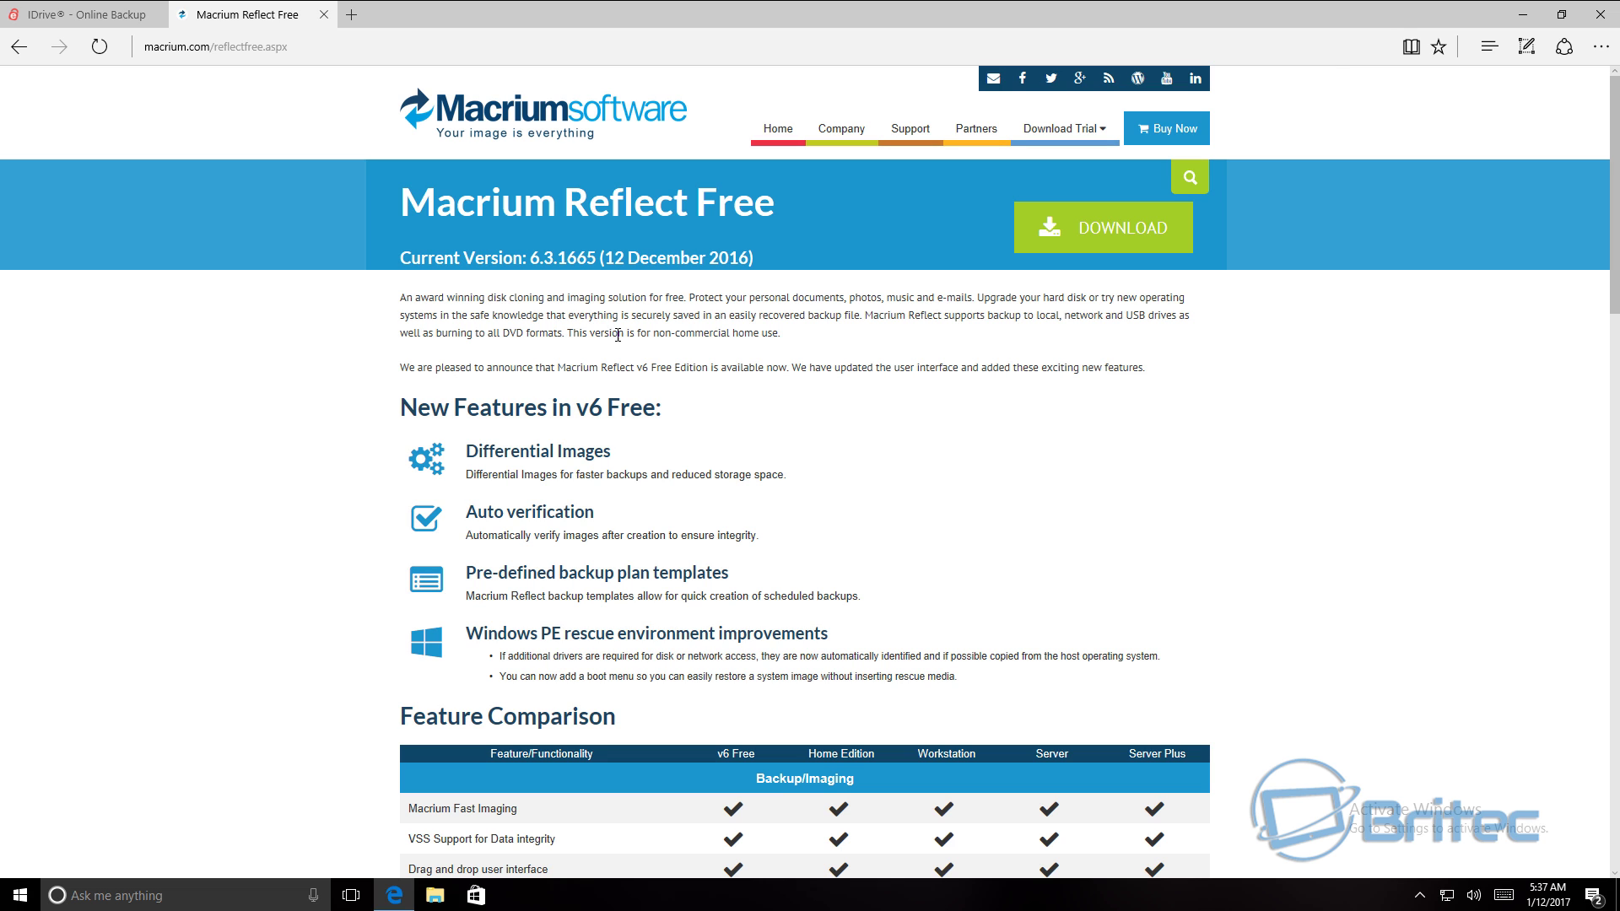
pyautogui.scroll(-3, 616, 456)
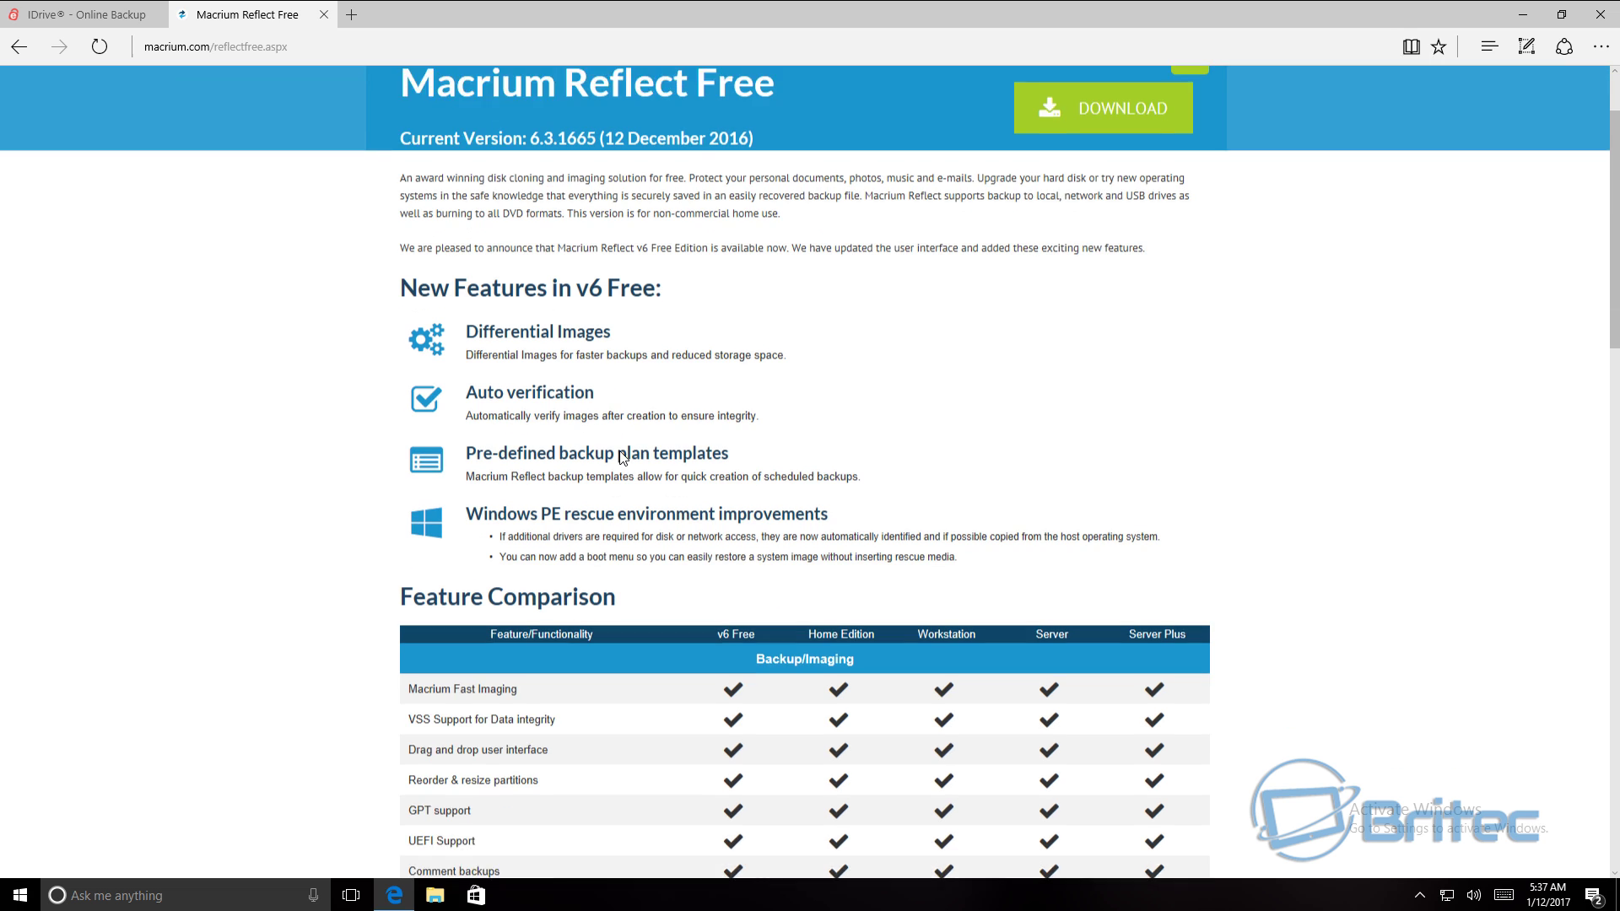
pyautogui.scroll(-12, 623, 457)
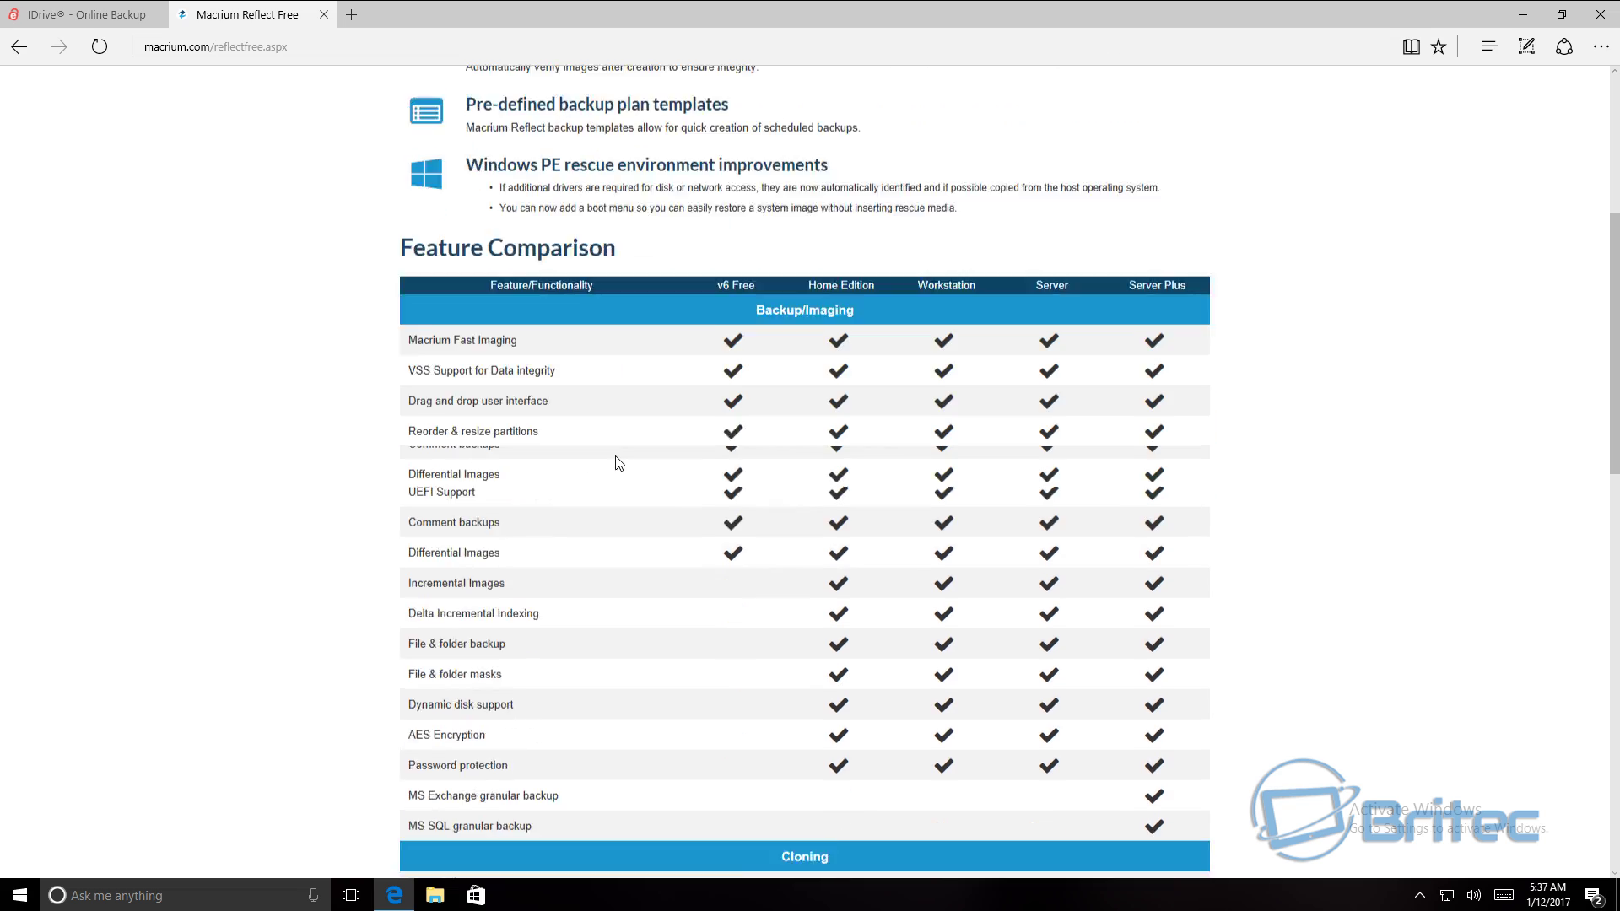
pyautogui.scroll(-7, 616, 462)
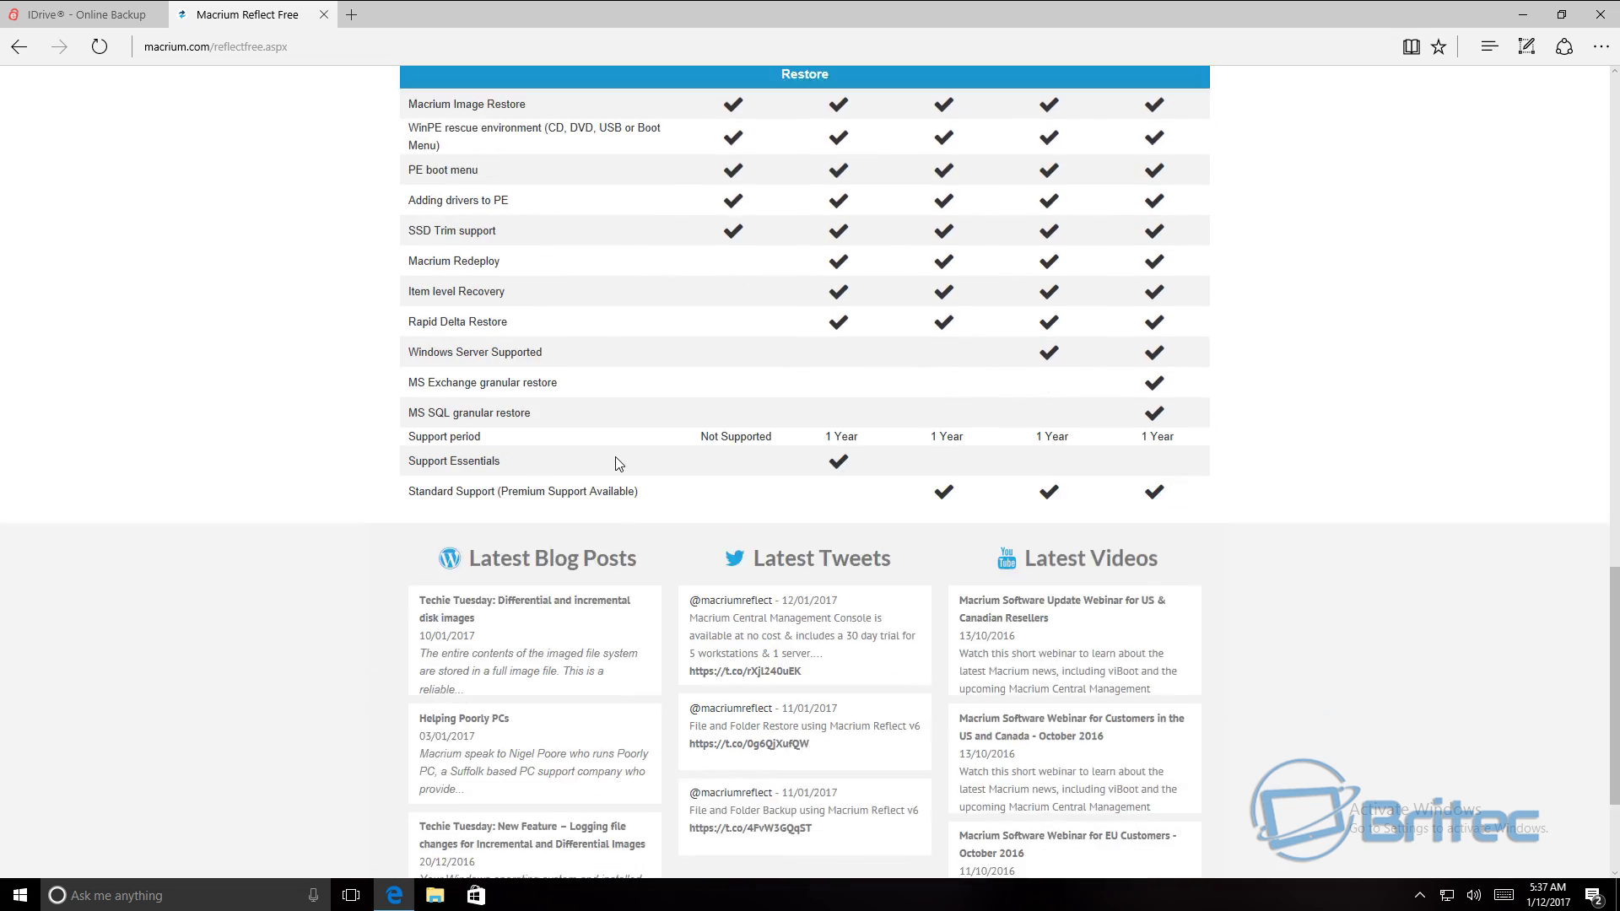
pyautogui.scroll(13, 618, 464)
pyautogui.scroll(9, 619, 466)
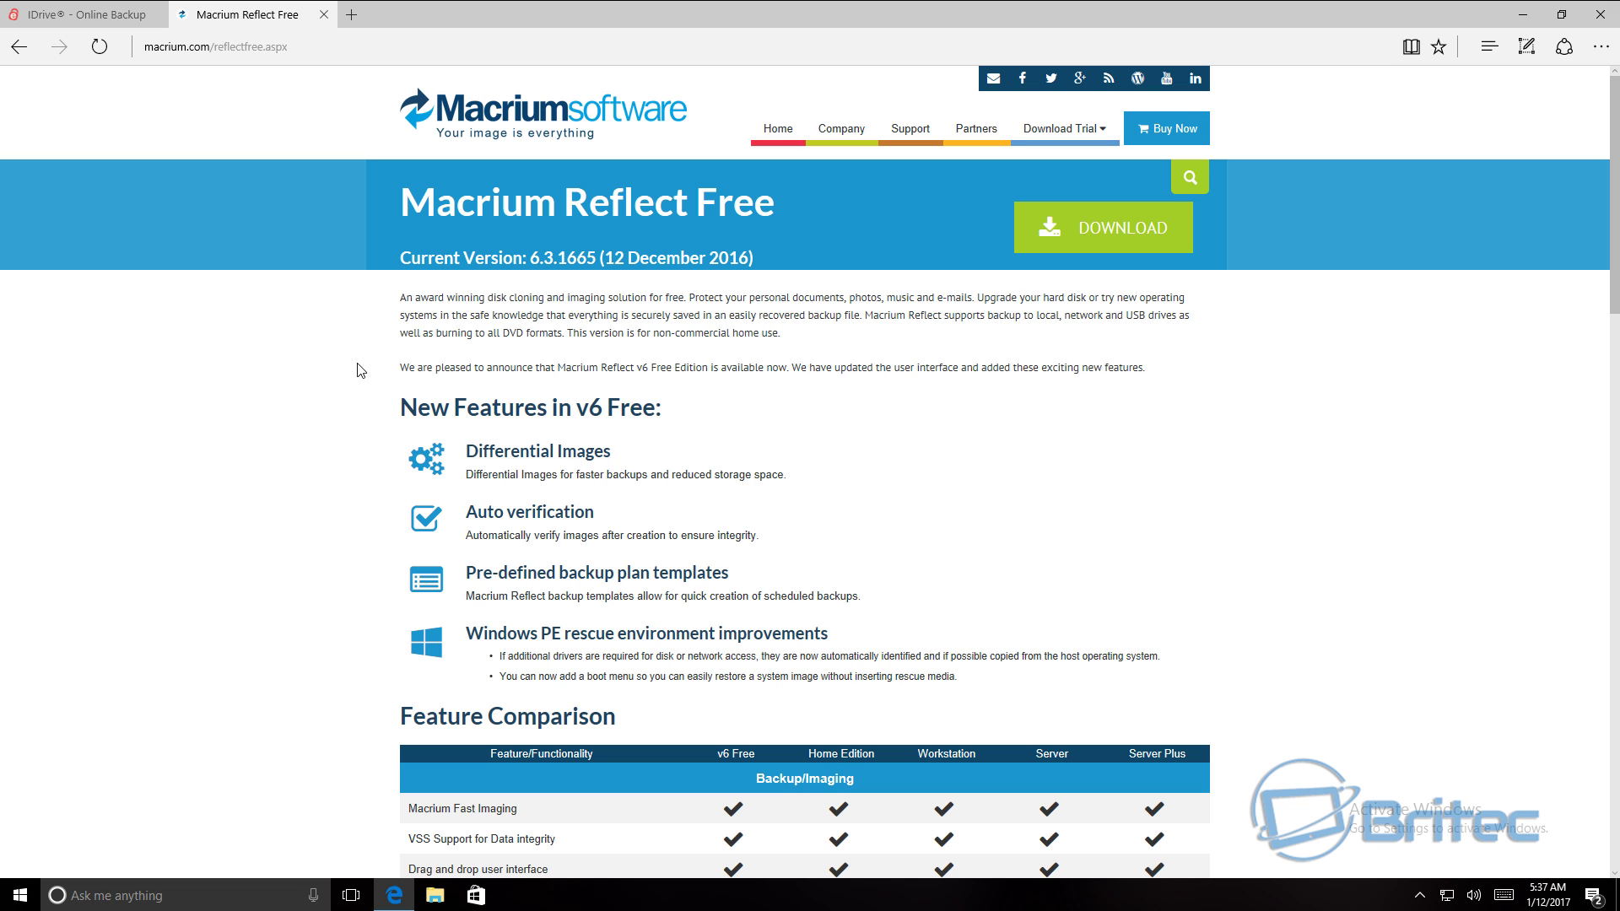
pyautogui.click(104, 25)
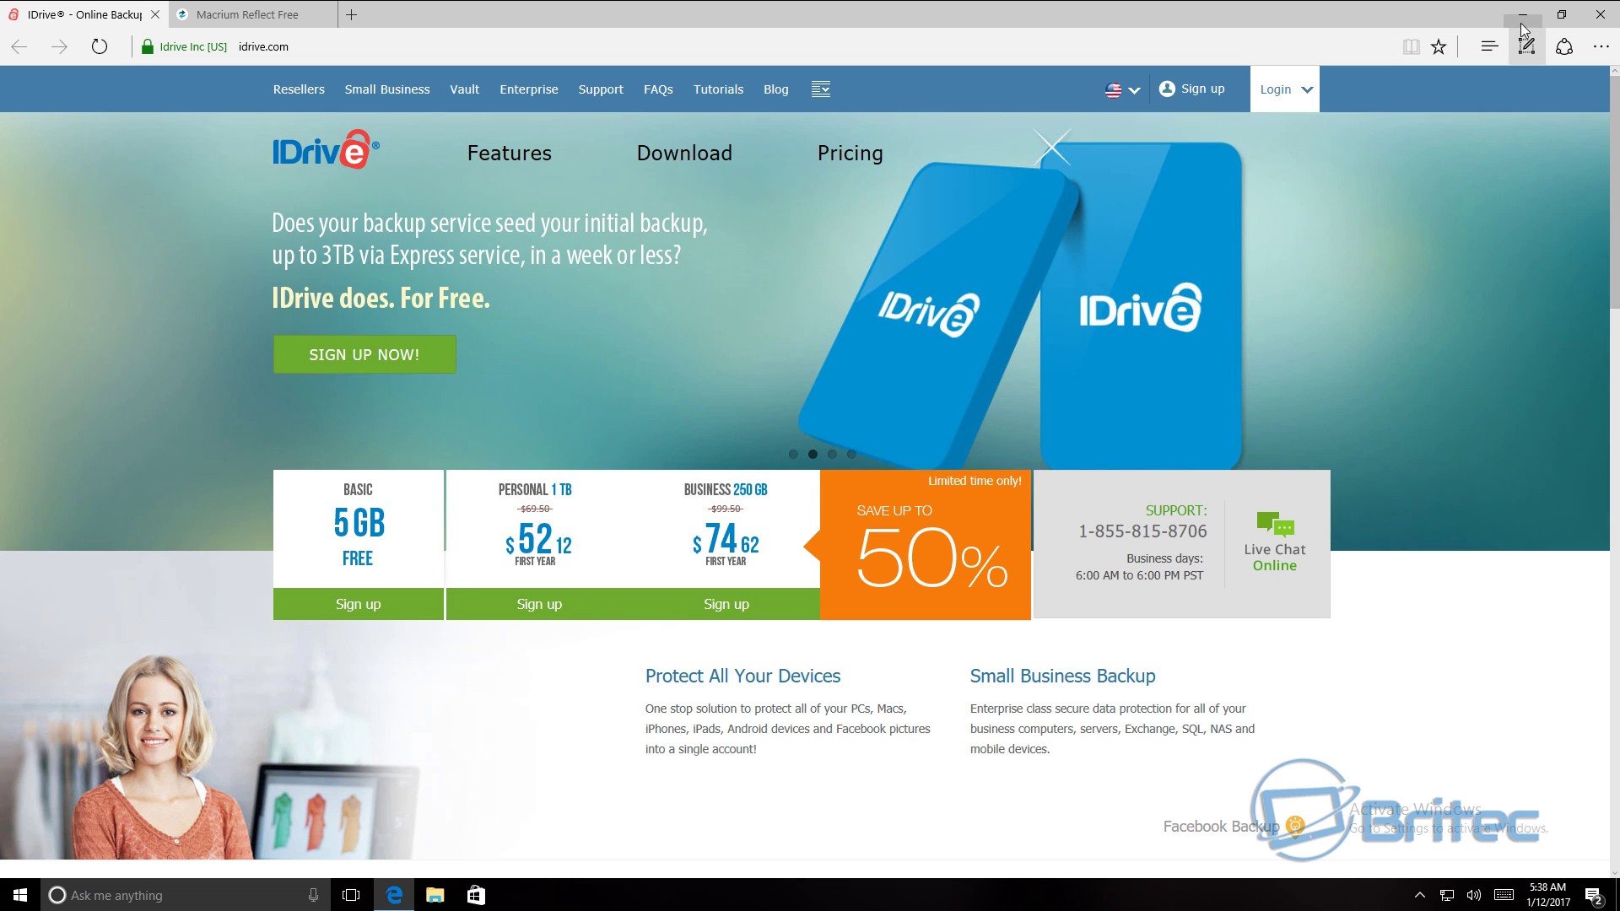
pyautogui.click(1522, 25)
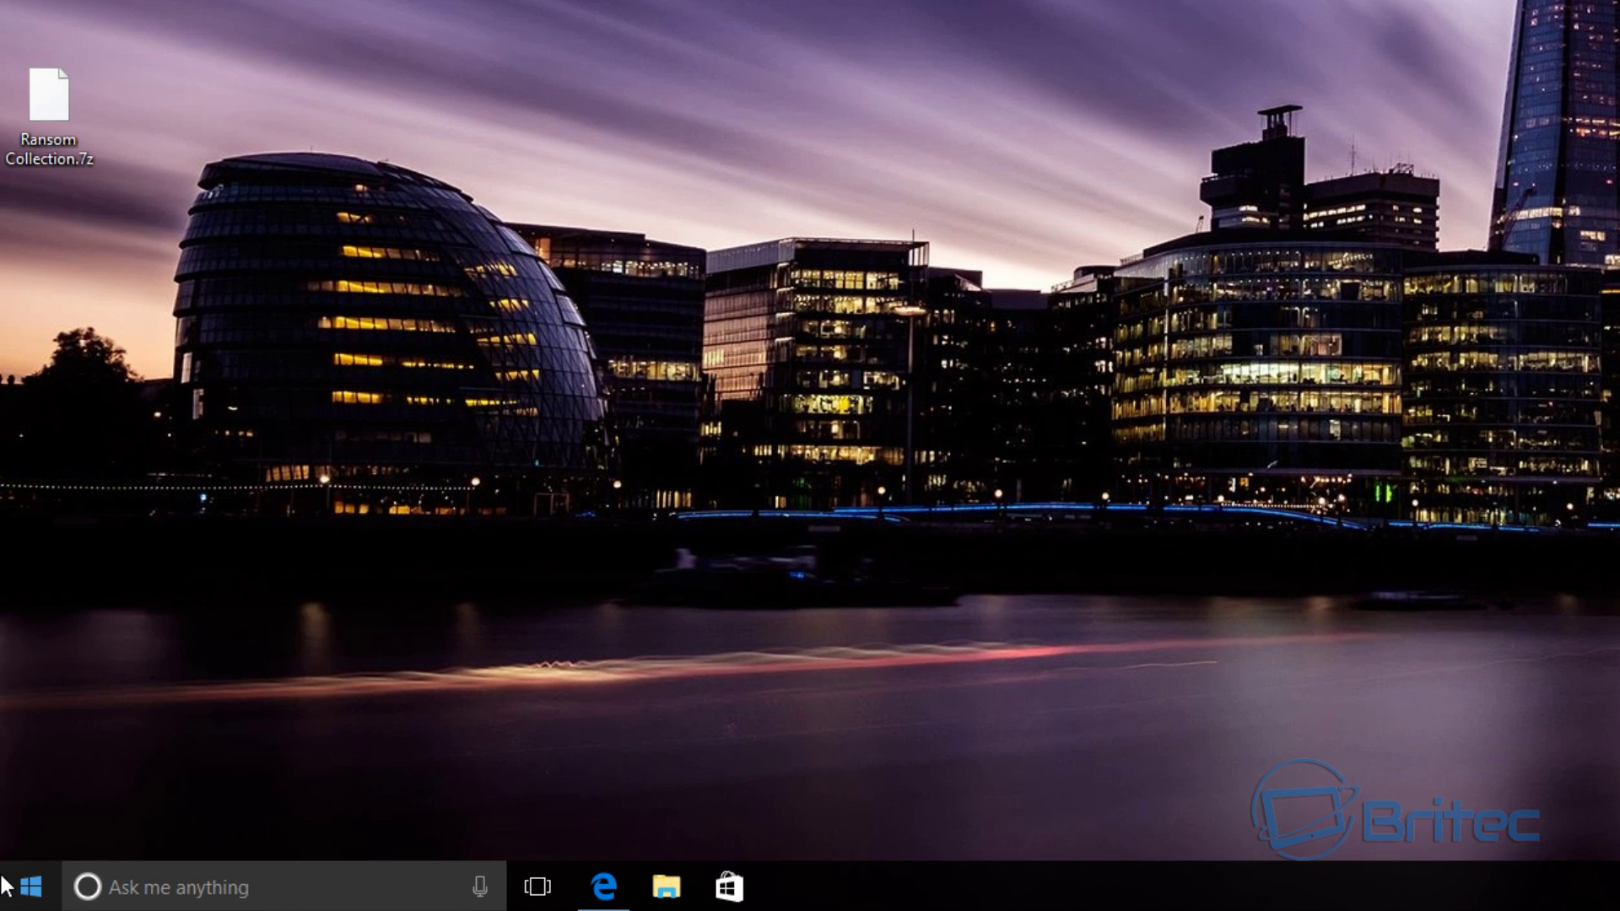
# - Launch netplwiz from the Run box to open the User Accounts window
pyautogui.rightClick(7, 885)
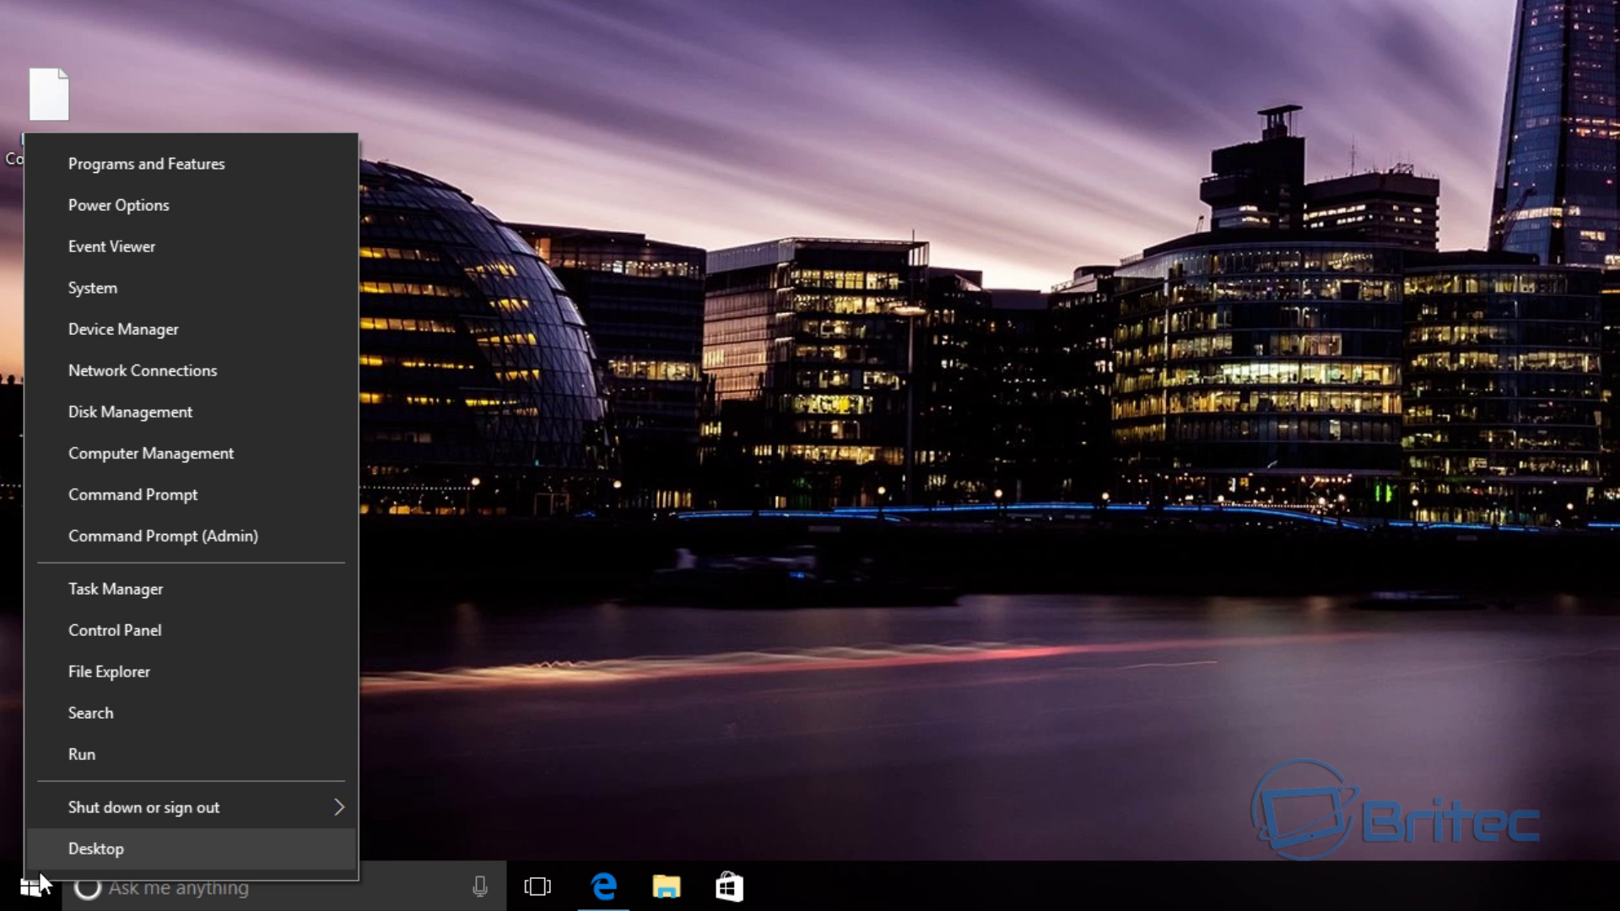
pyautogui.click(133, 753)
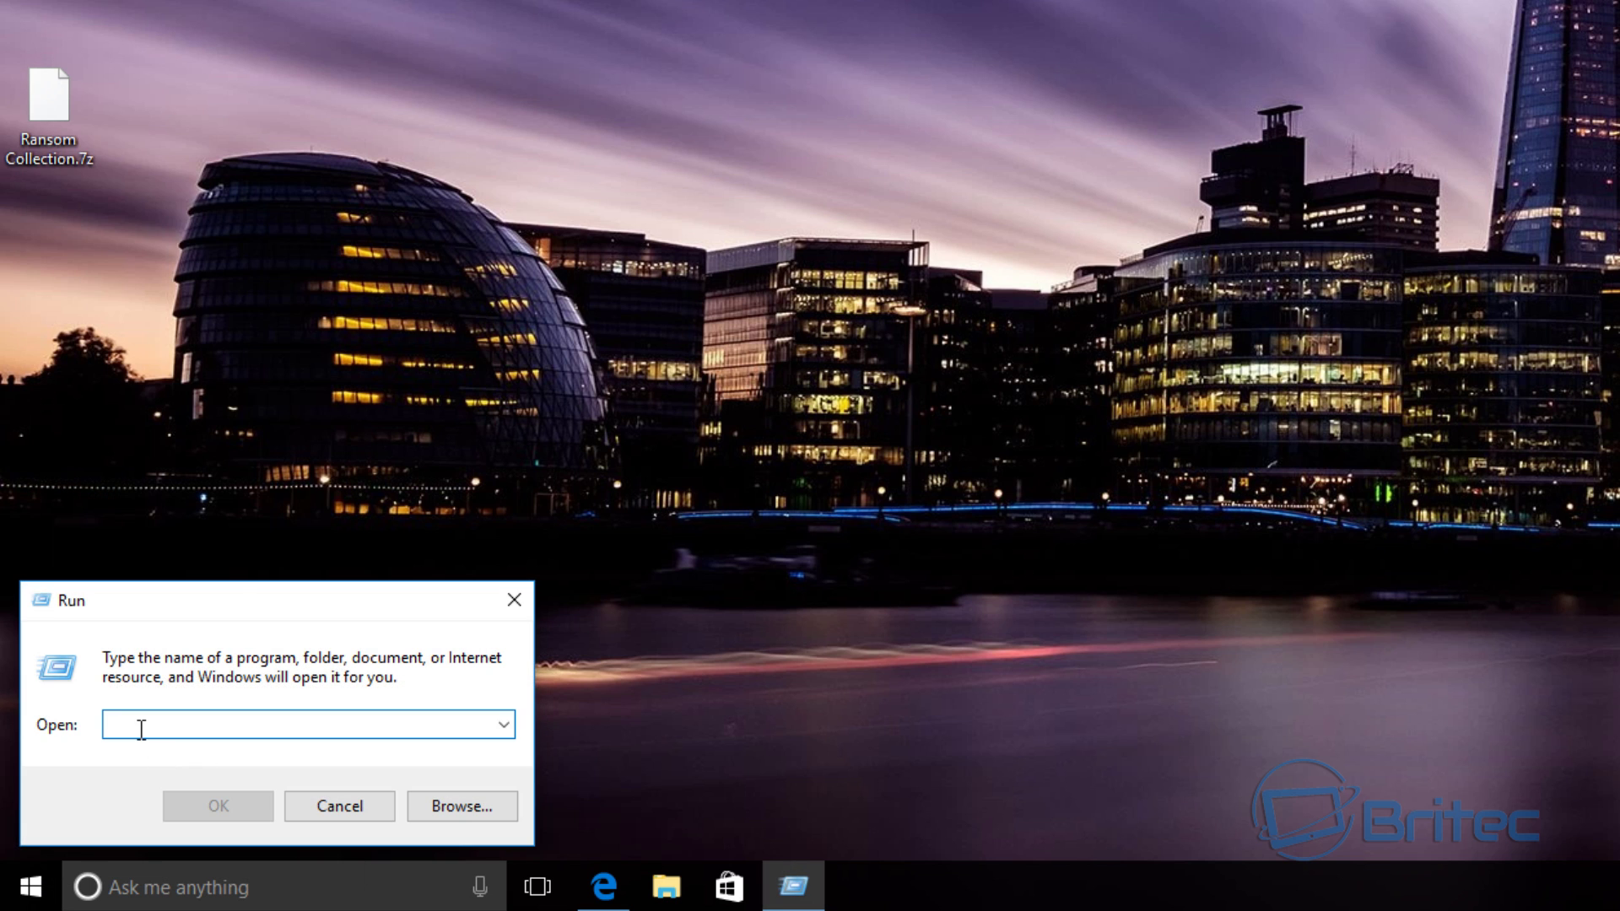
pyautogui.write('netplwiz')
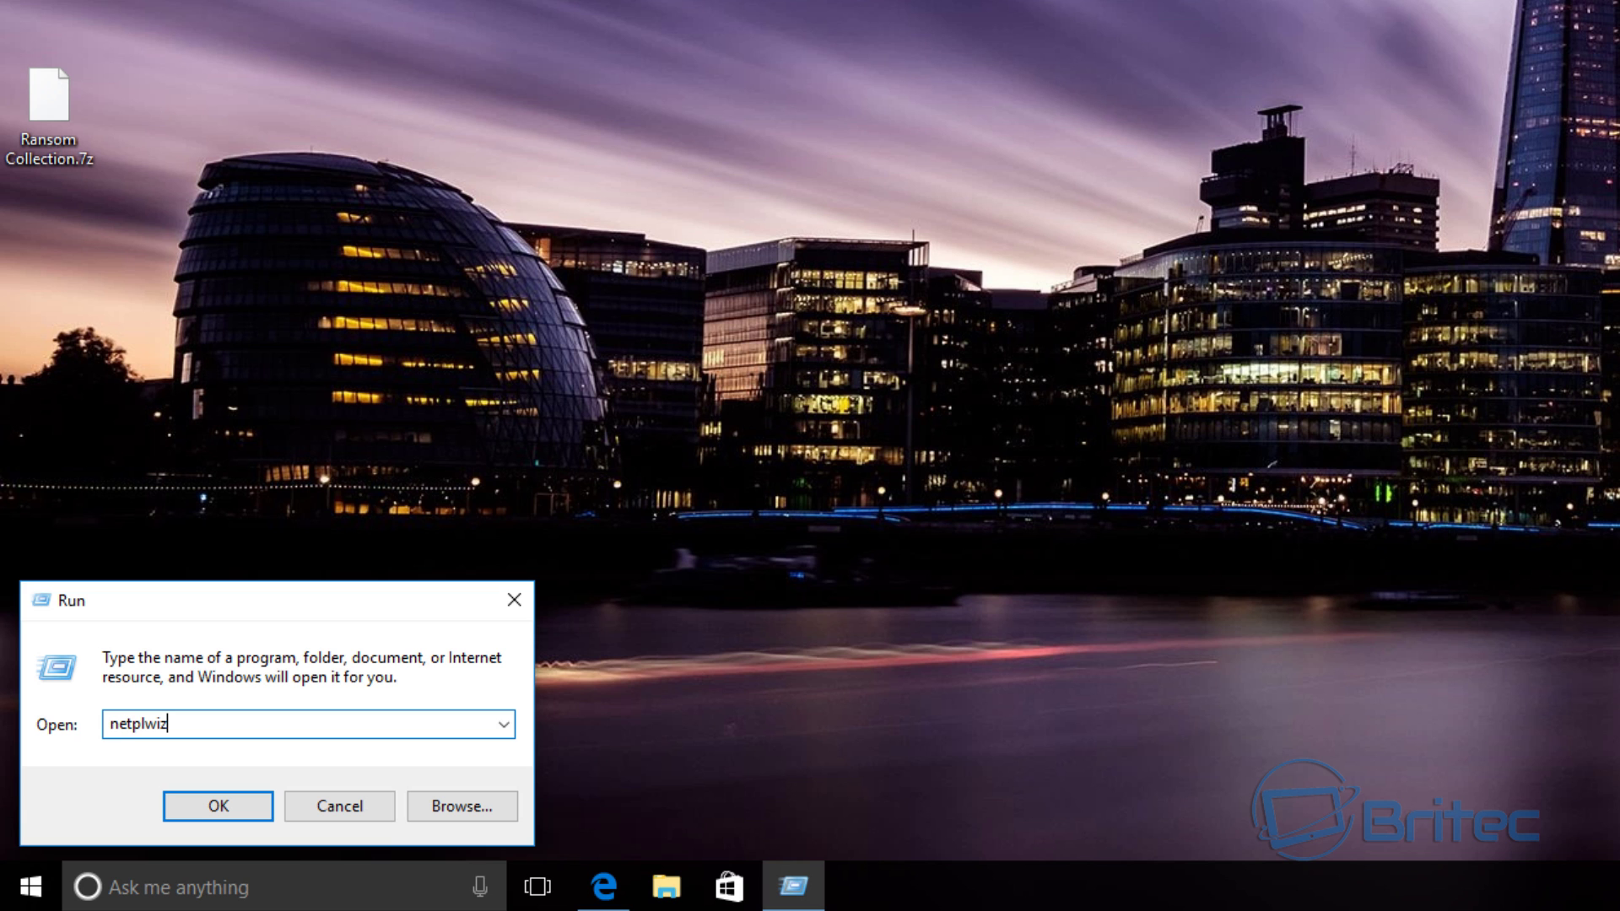
pyautogui.click(202, 808)
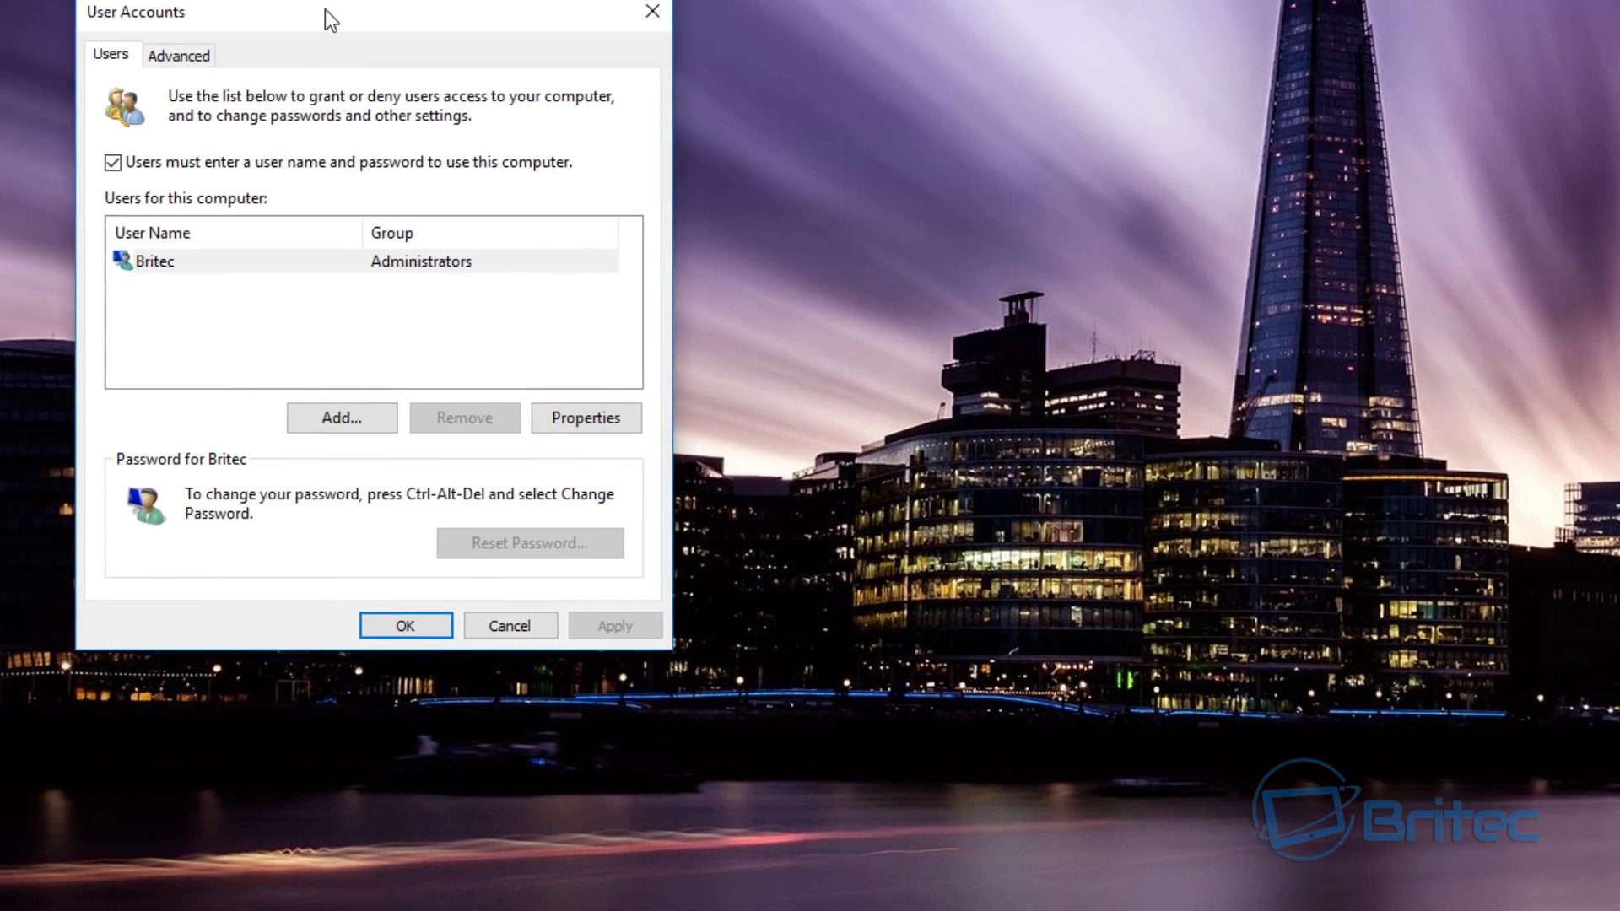
# - Centre User Accounts, point out the existing account, and add a user without a Microsoft account
pyautogui.moveTo(326, 9); pyautogui.dragTo(800, 84)
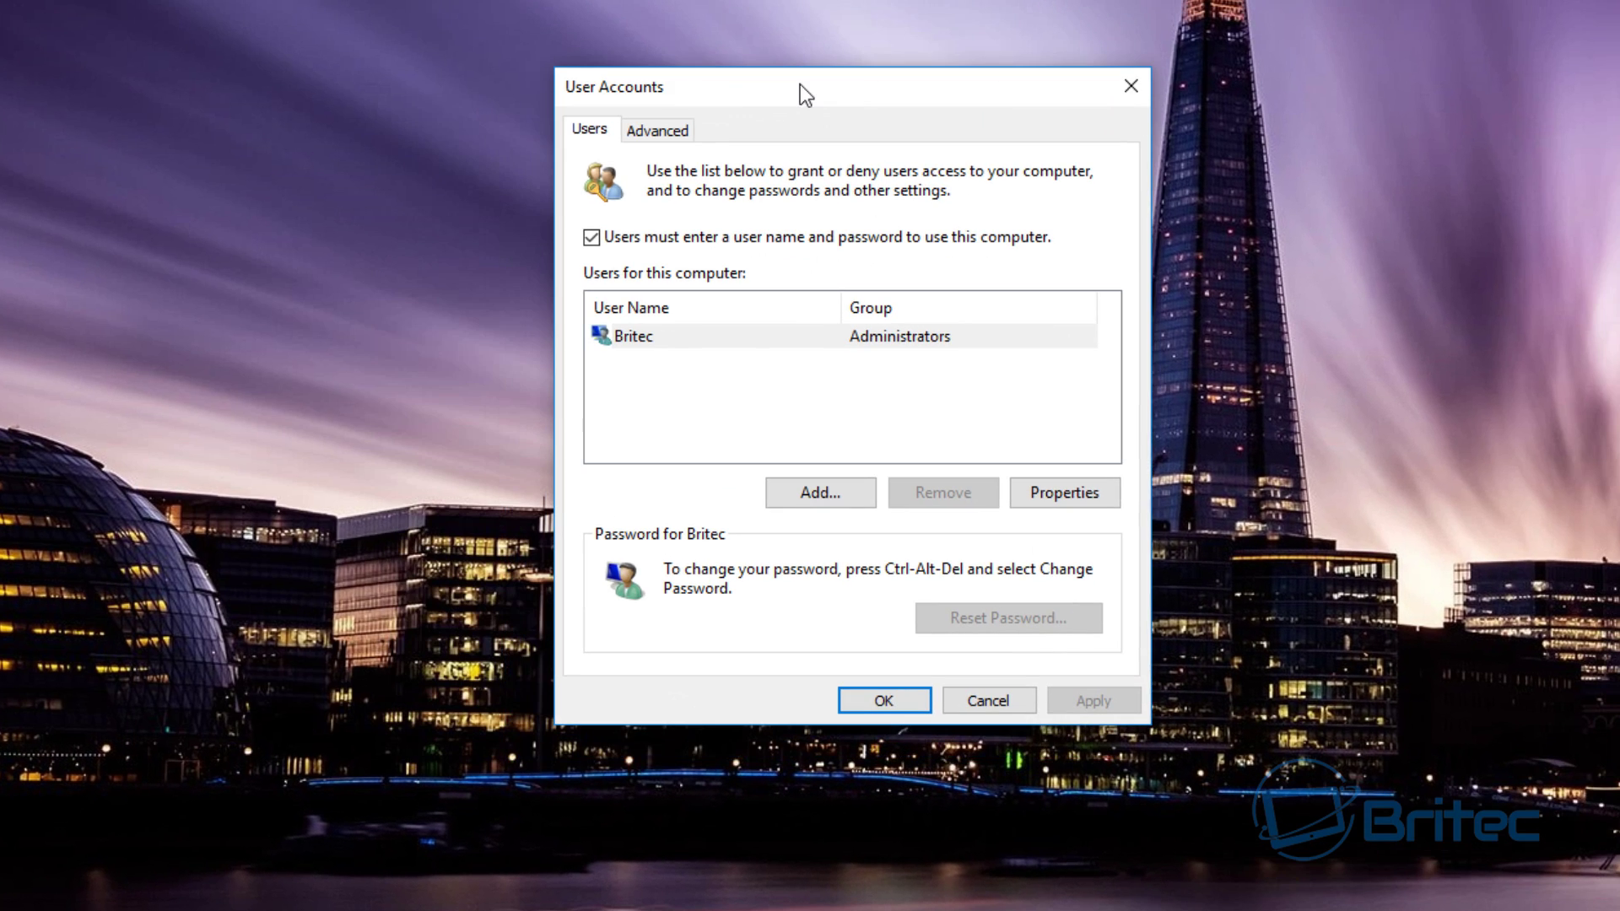
pyautogui.click(843, 336)
pyautogui.click(755, 366)
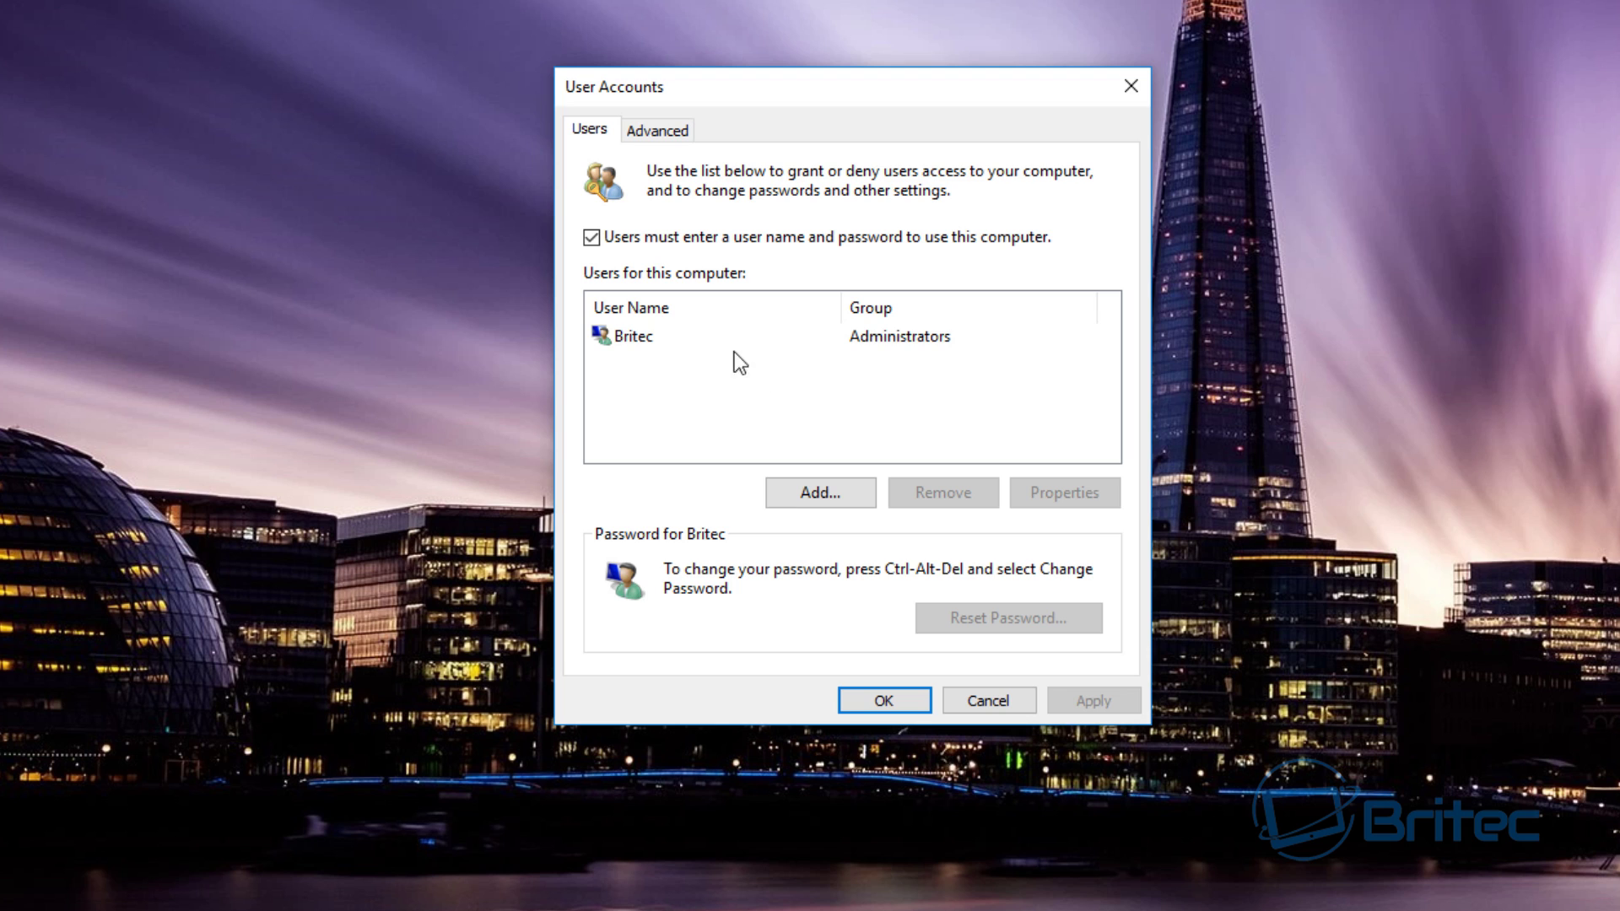
pyautogui.click(918, 339)
pyautogui.click(833, 369)
pyautogui.click(887, 339)
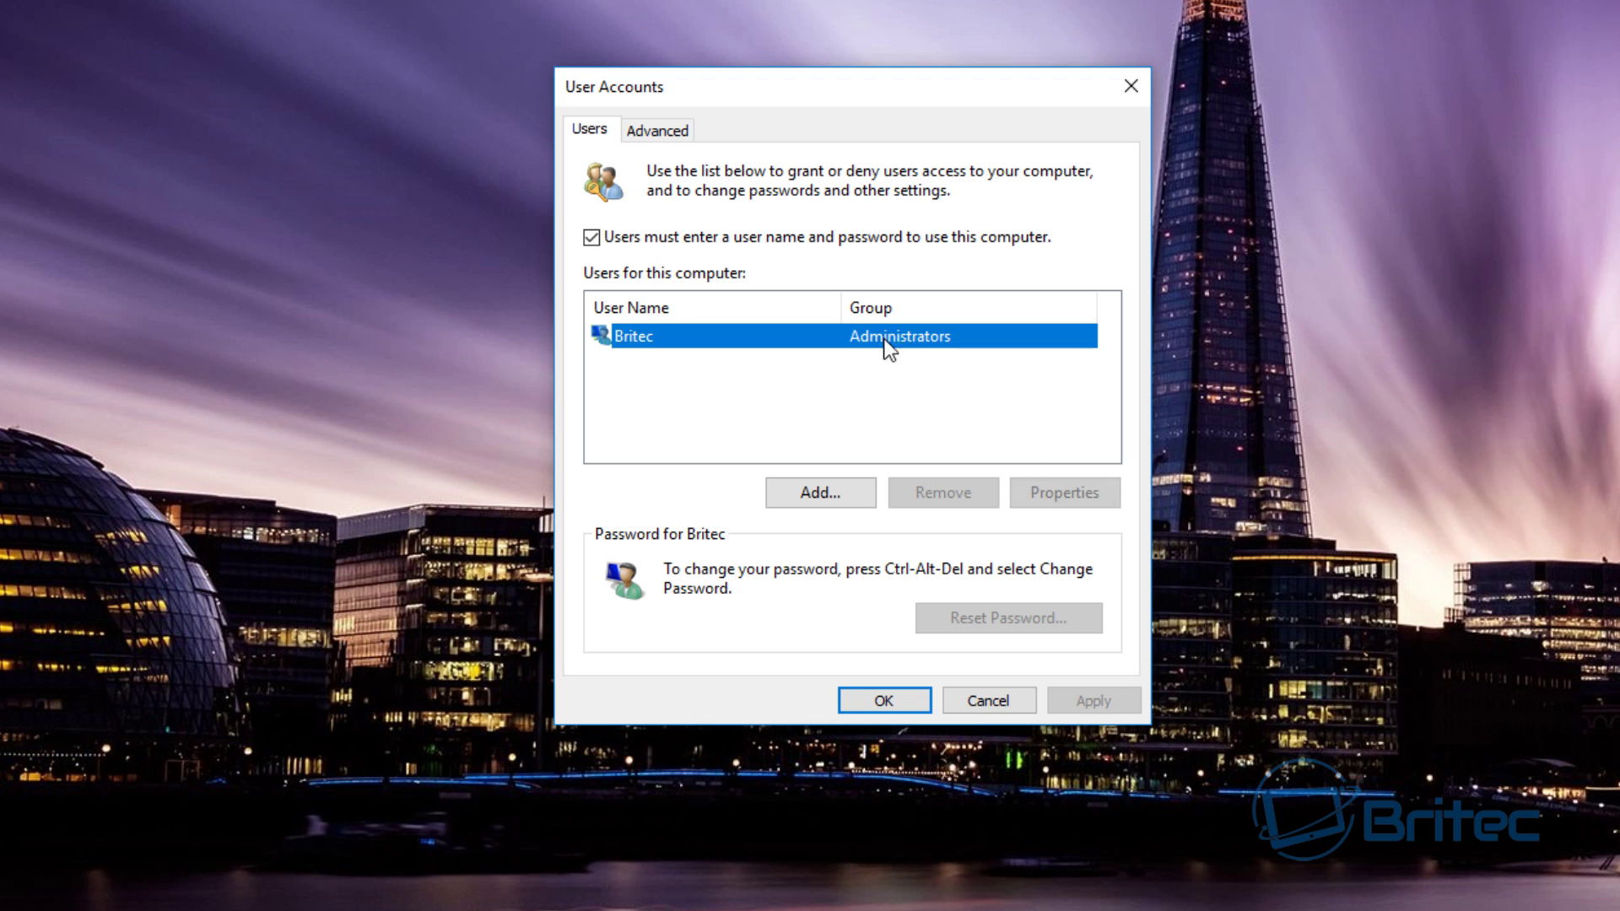
pyautogui.click(763, 396)
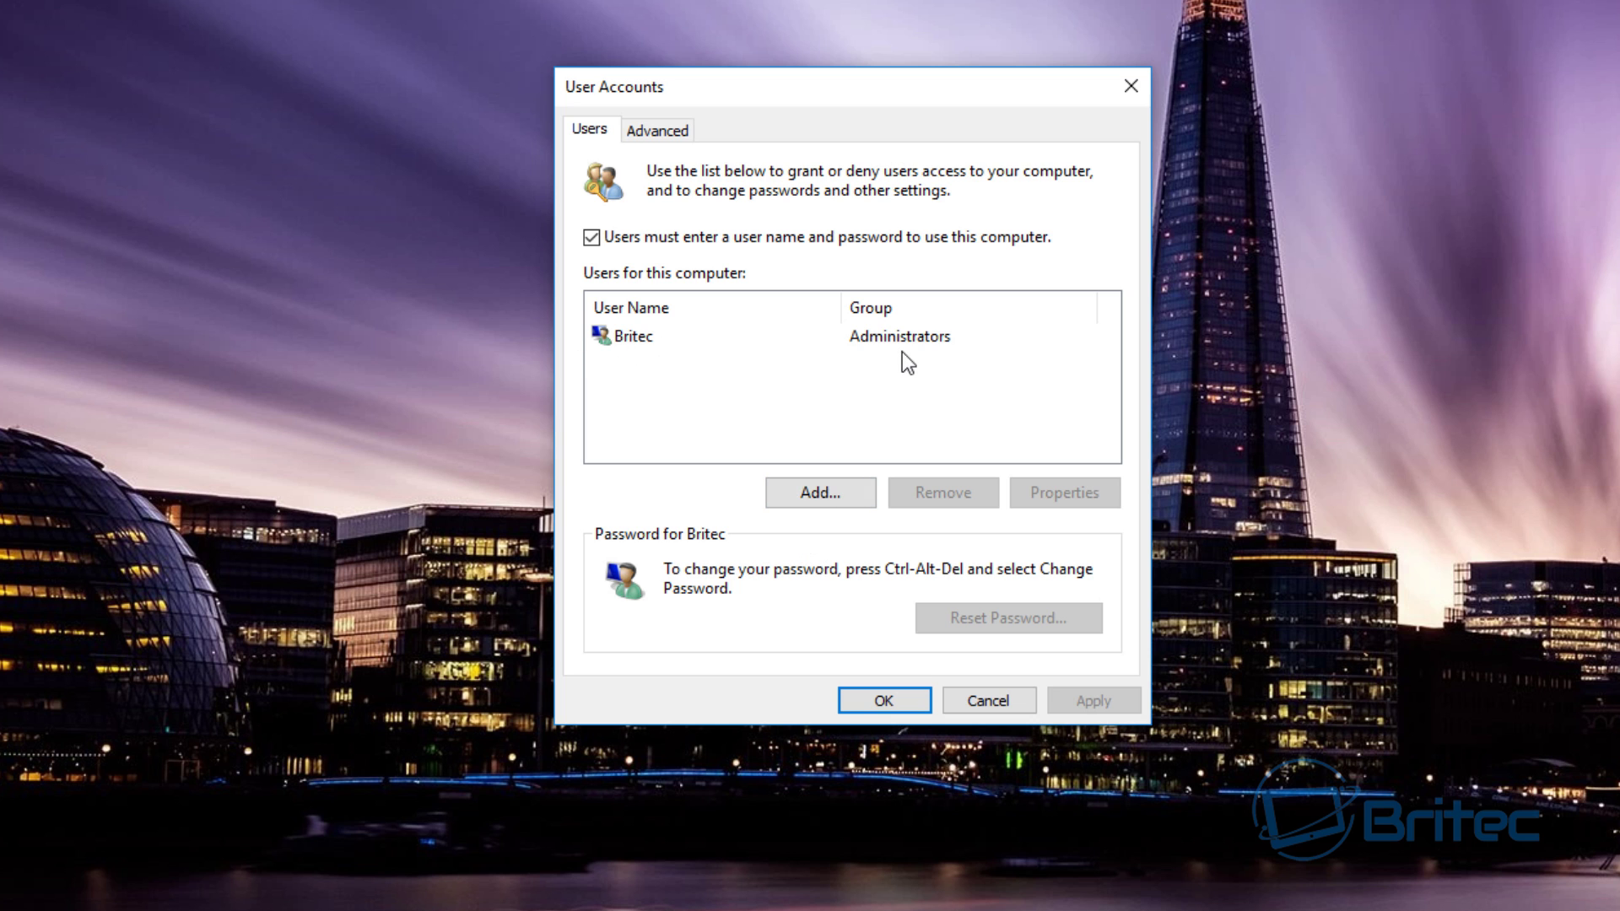
pyautogui.click(815, 498)
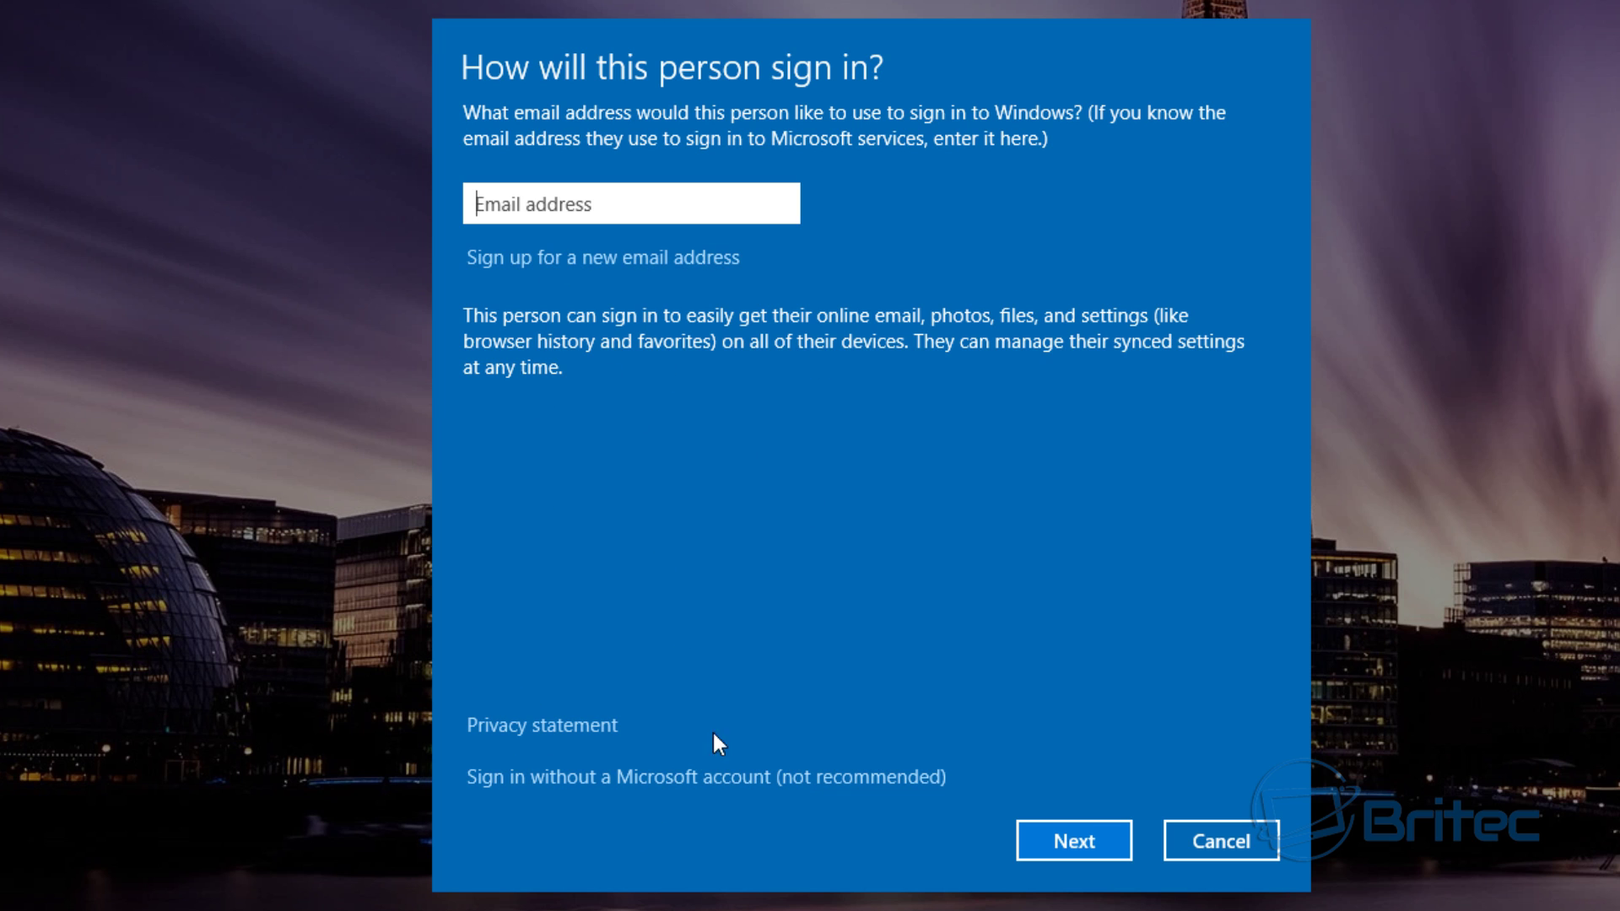
pyautogui.click(764, 780)
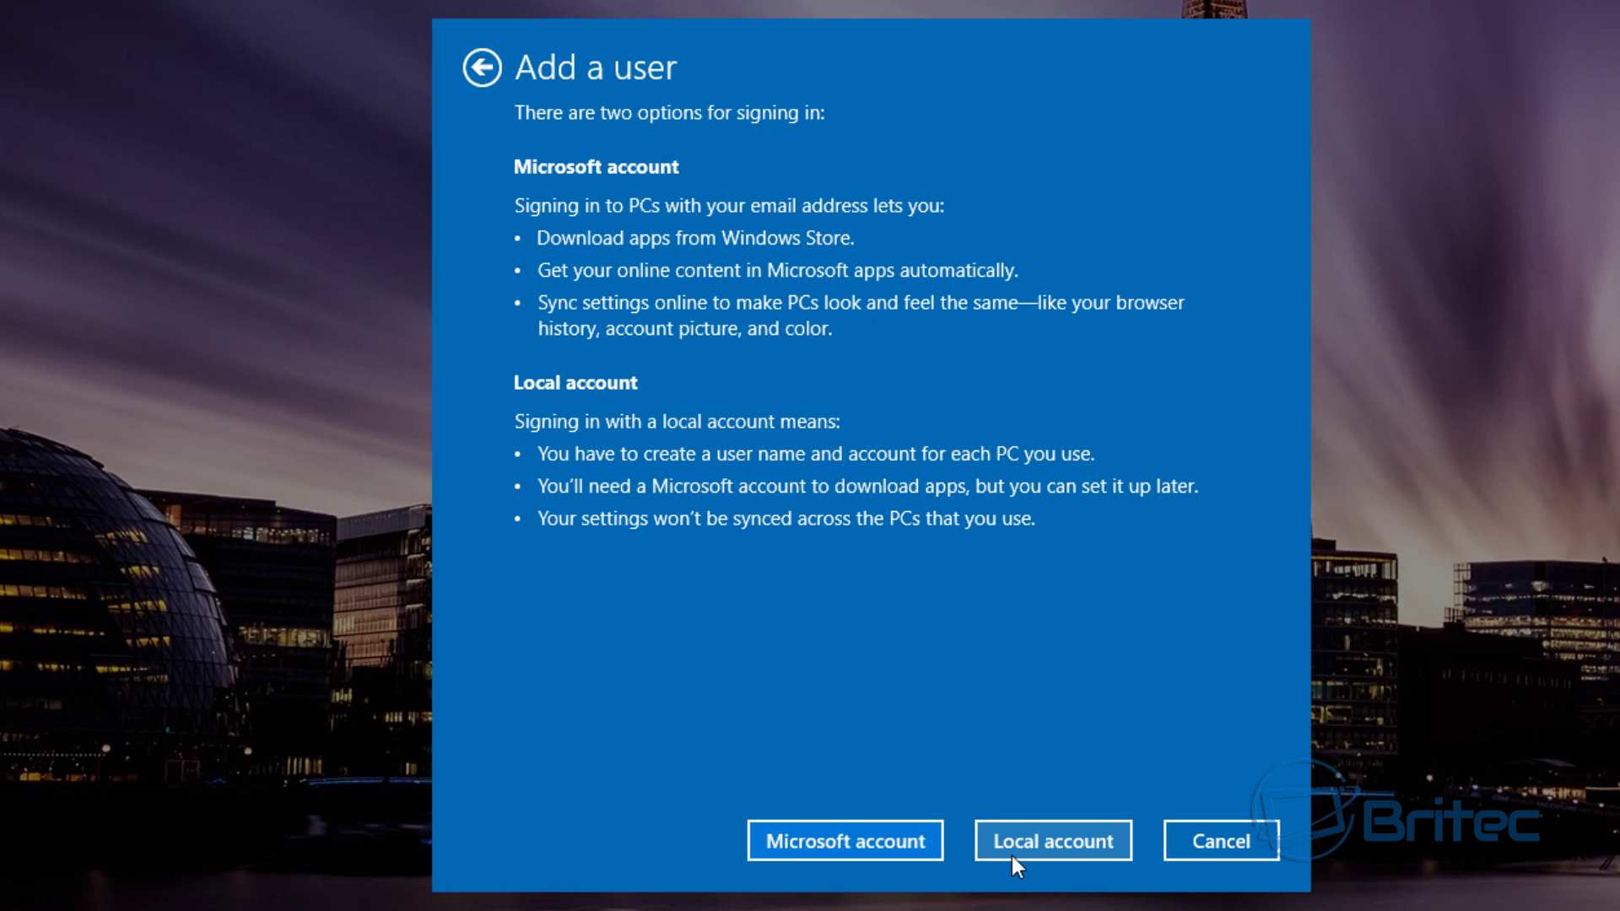
# - Create a local account named Admin and enter its password
pyautogui.click(1020, 840)
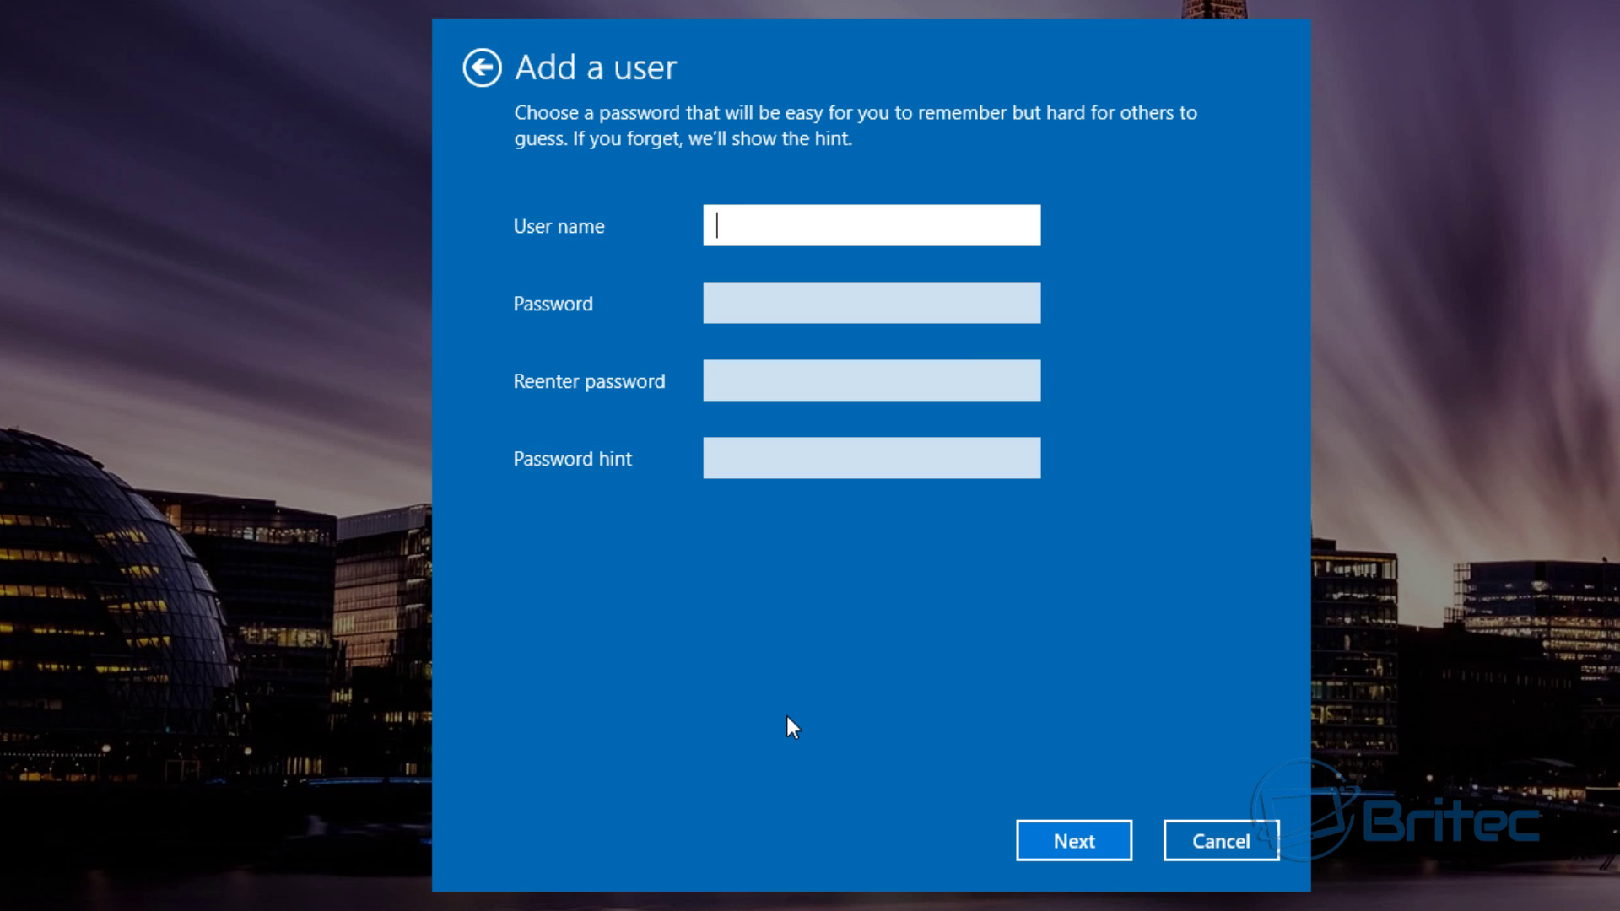
pyautogui.write('Admin')
pyautogui.click(770, 303)
pyautogui.write('pas')
pyautogui.click(752, 380)
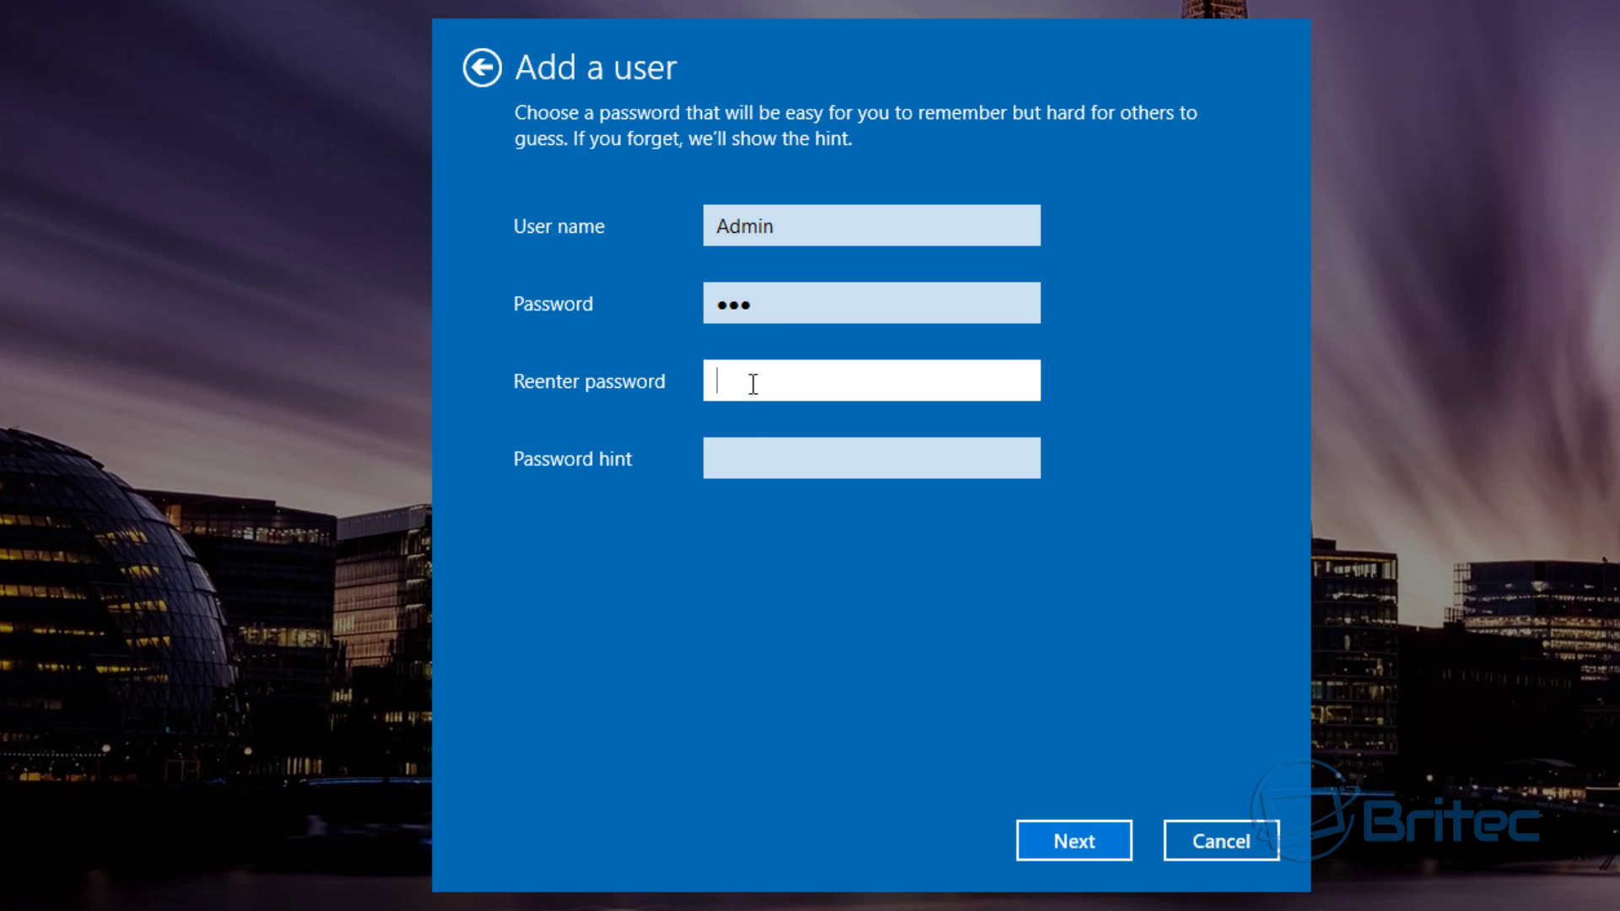
pyautogui.moveTo(776, 304); pyautogui.dragTo(709, 304)
pyautogui.click(709, 305)
pyautogui.moveTo(857, 307); pyautogui.dragTo(677, 313)
pyautogui.write('pass')
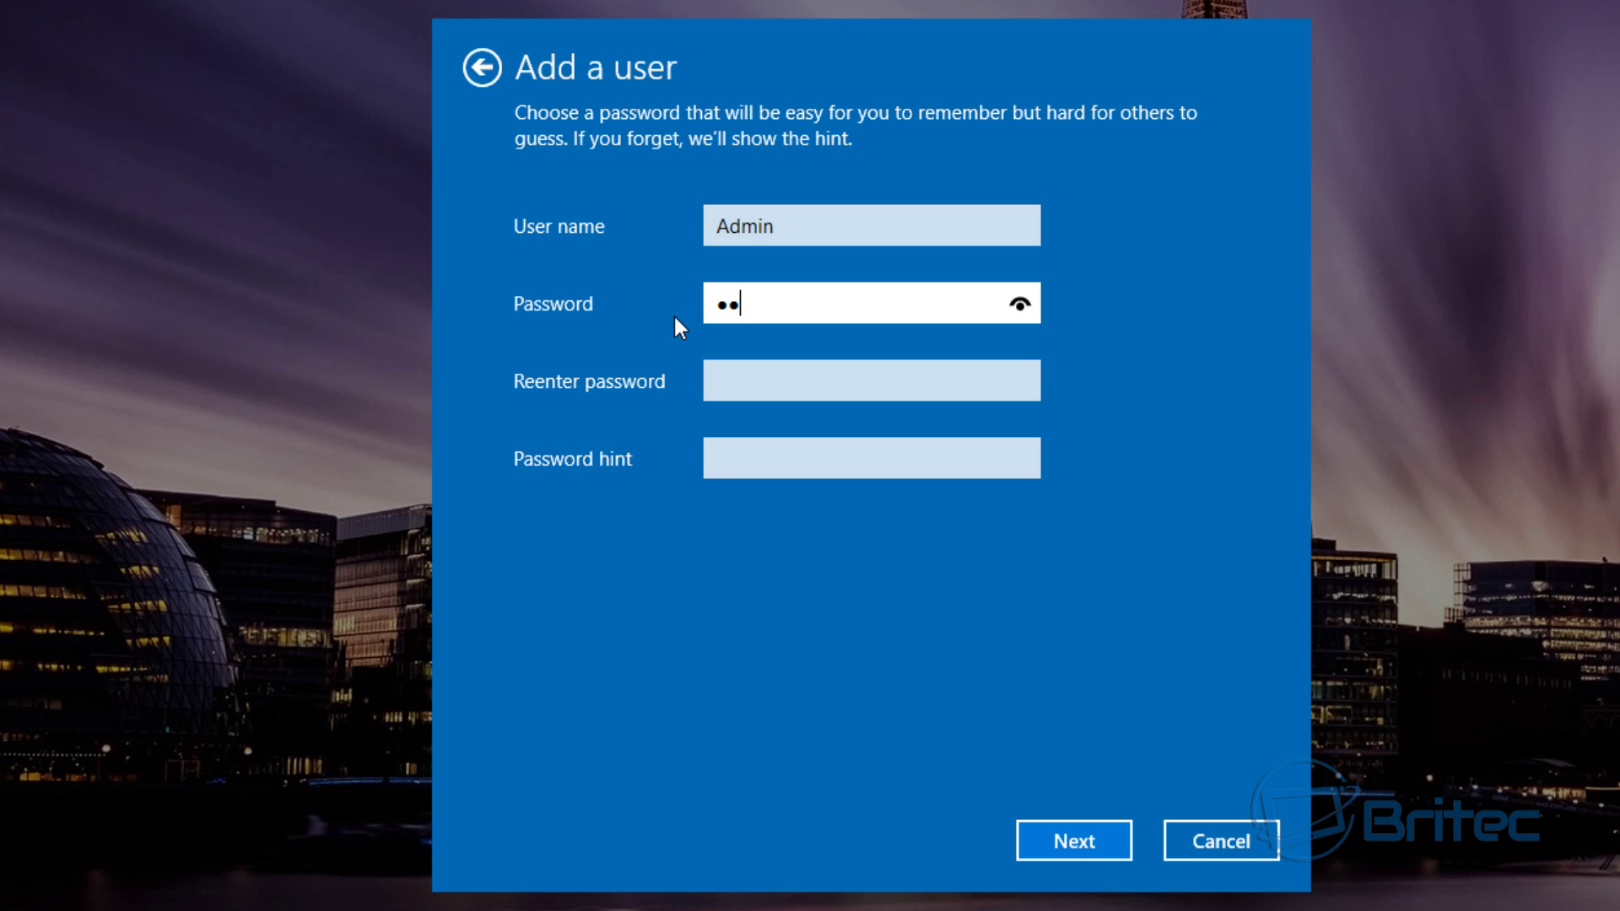
# - Confirm the password, add the hint 'paper', and finish creating the Admin account
pyautogui.click(798, 396)
pyautogui.write('pas')
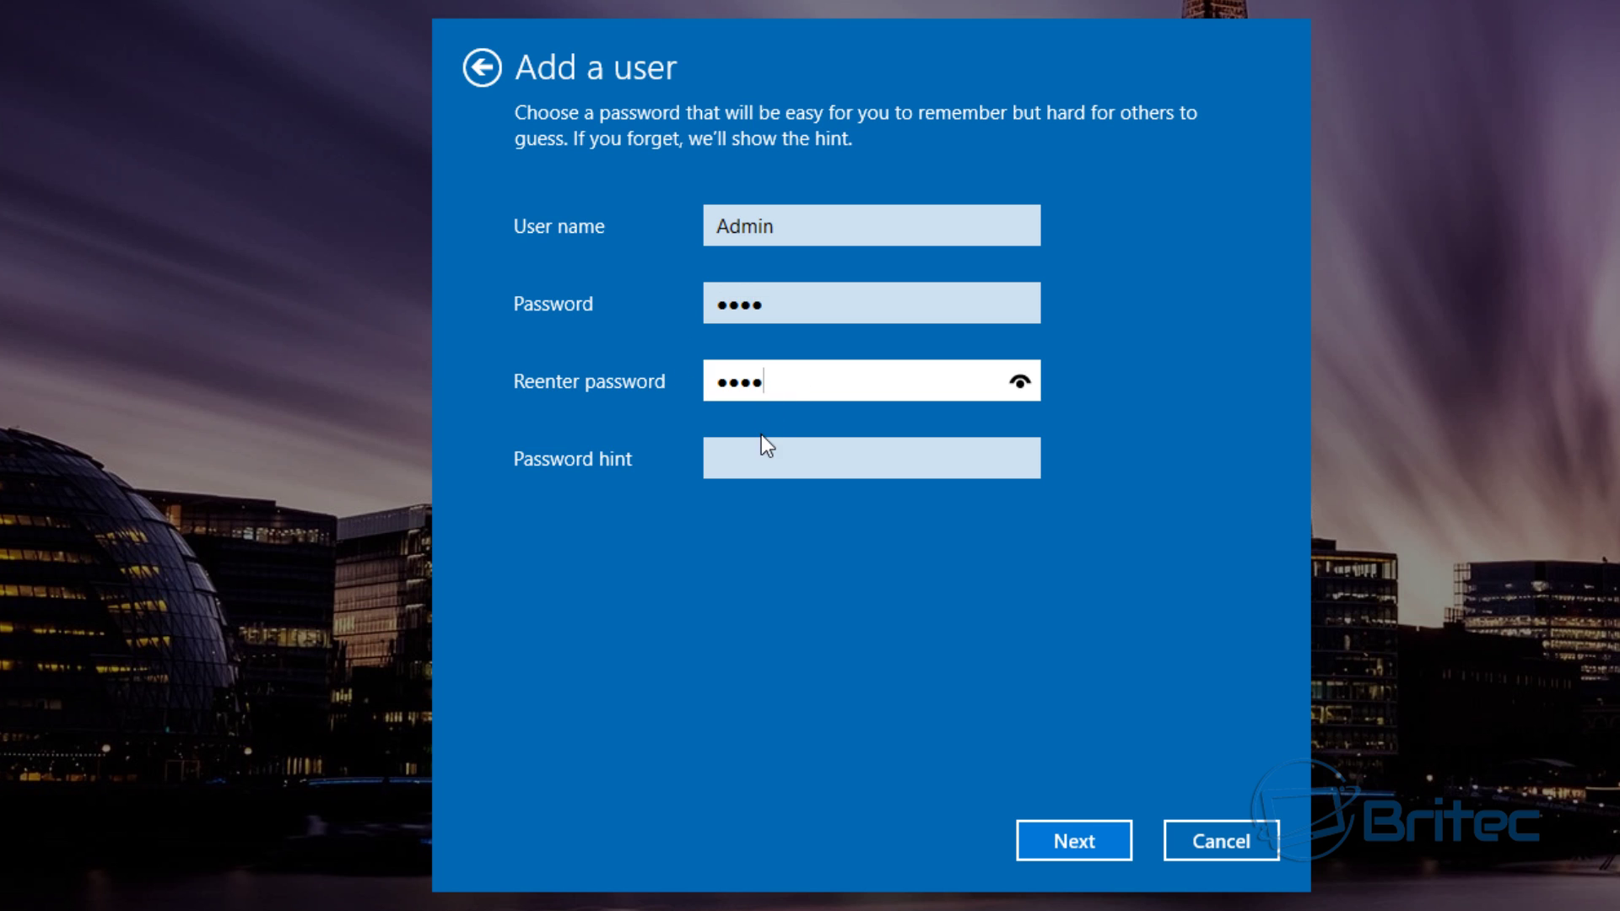
pyautogui.write('s')
pyautogui.click(750, 457)
pyautogui.write('paper')
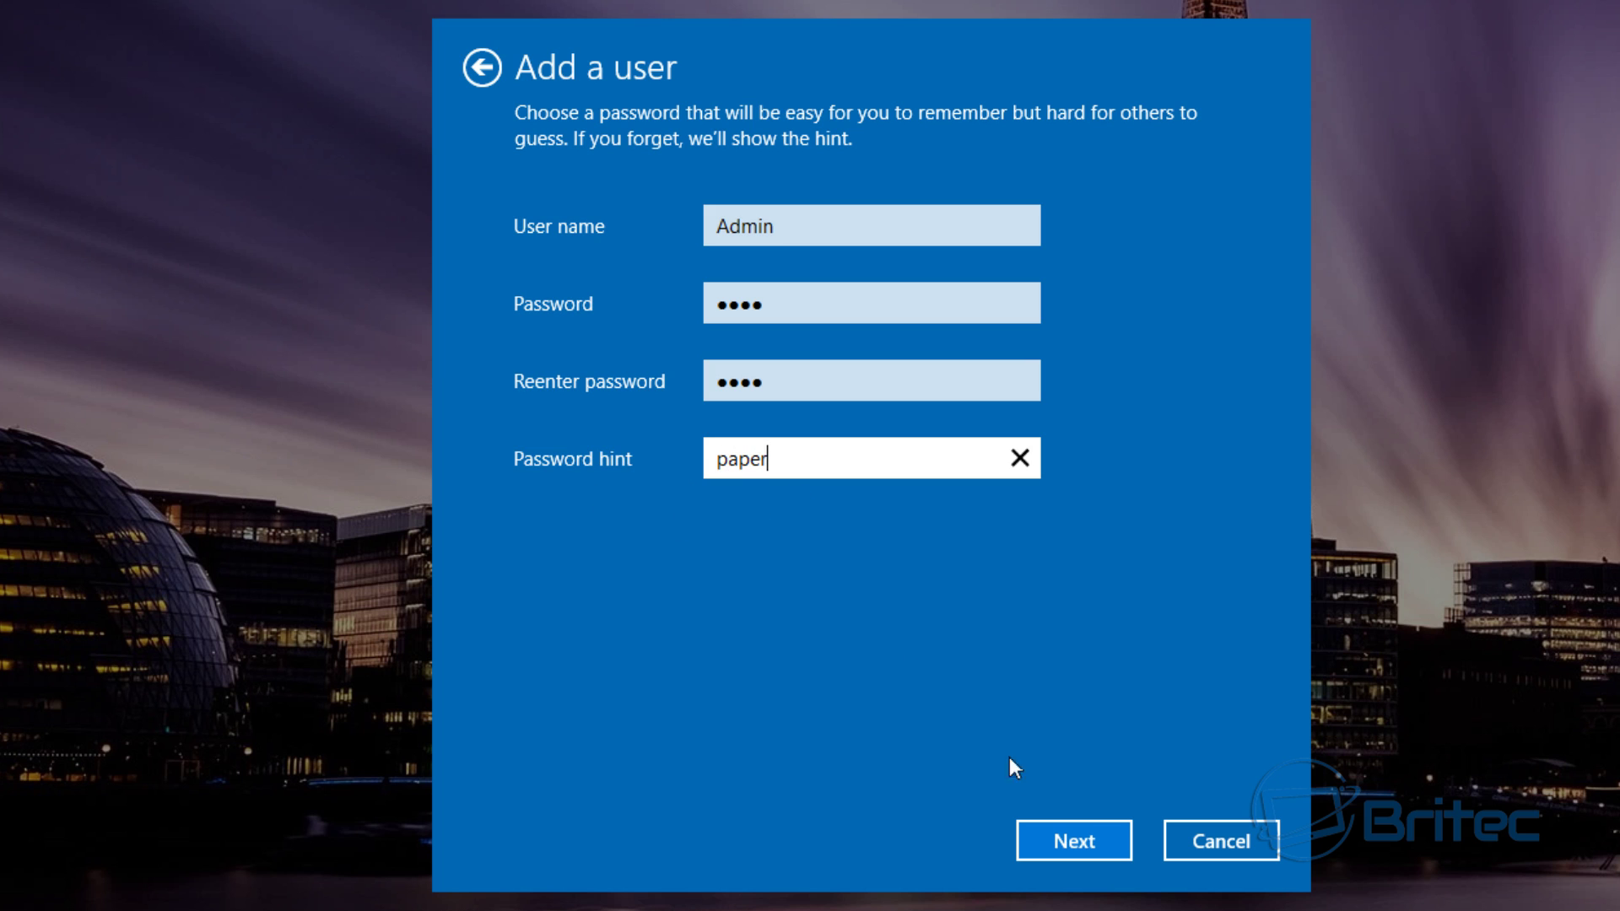
pyautogui.click(1077, 842)
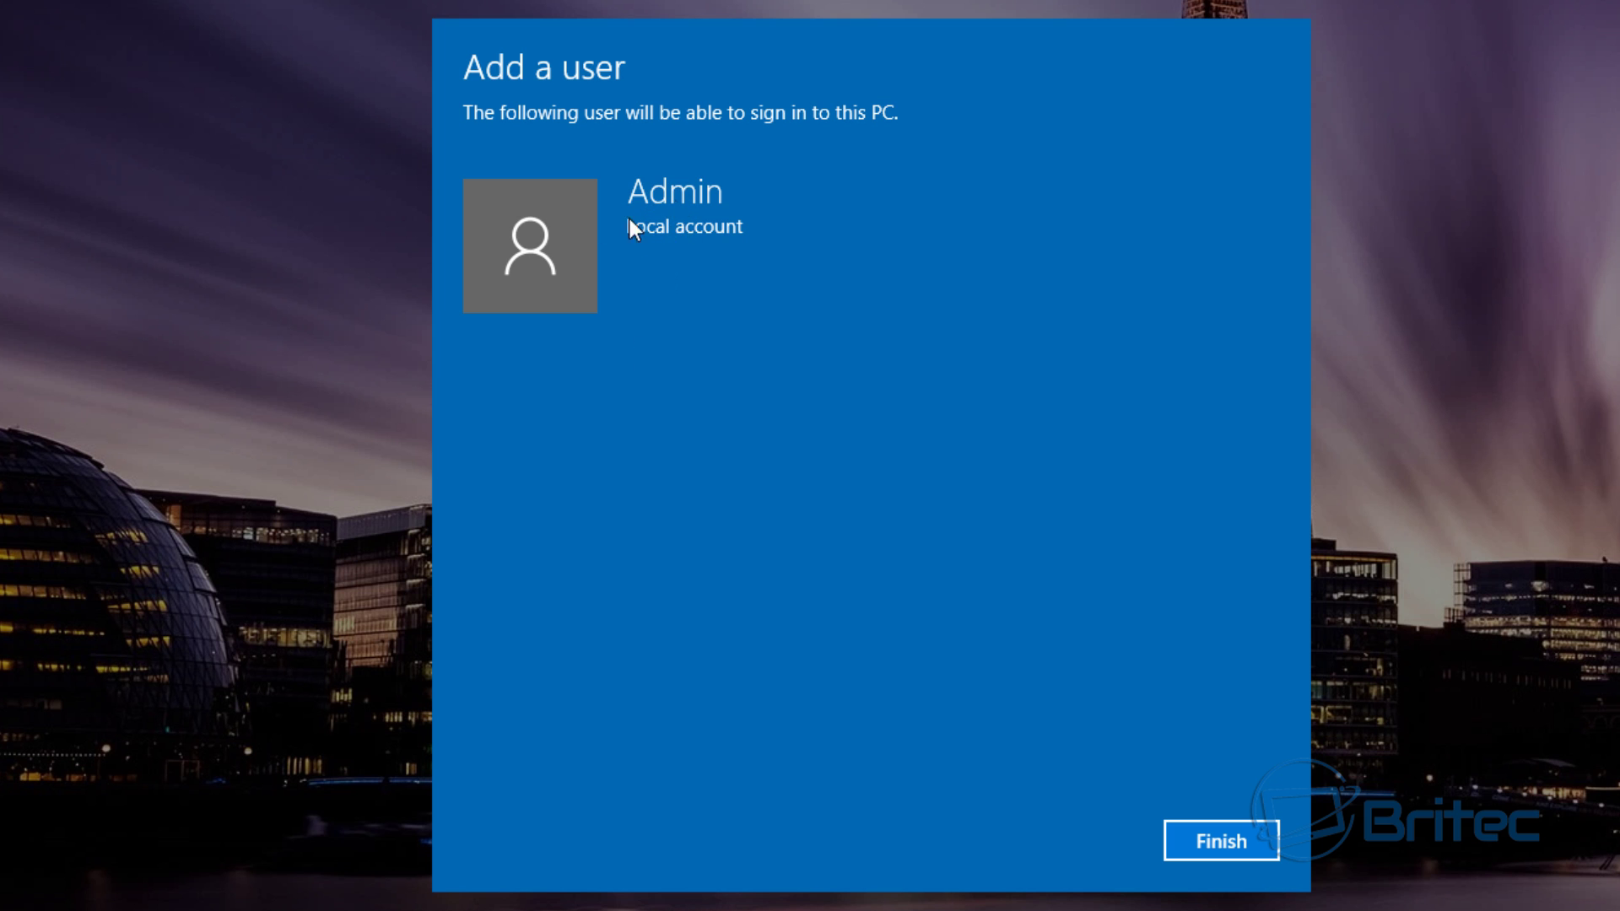
pyautogui.click(1220, 844)
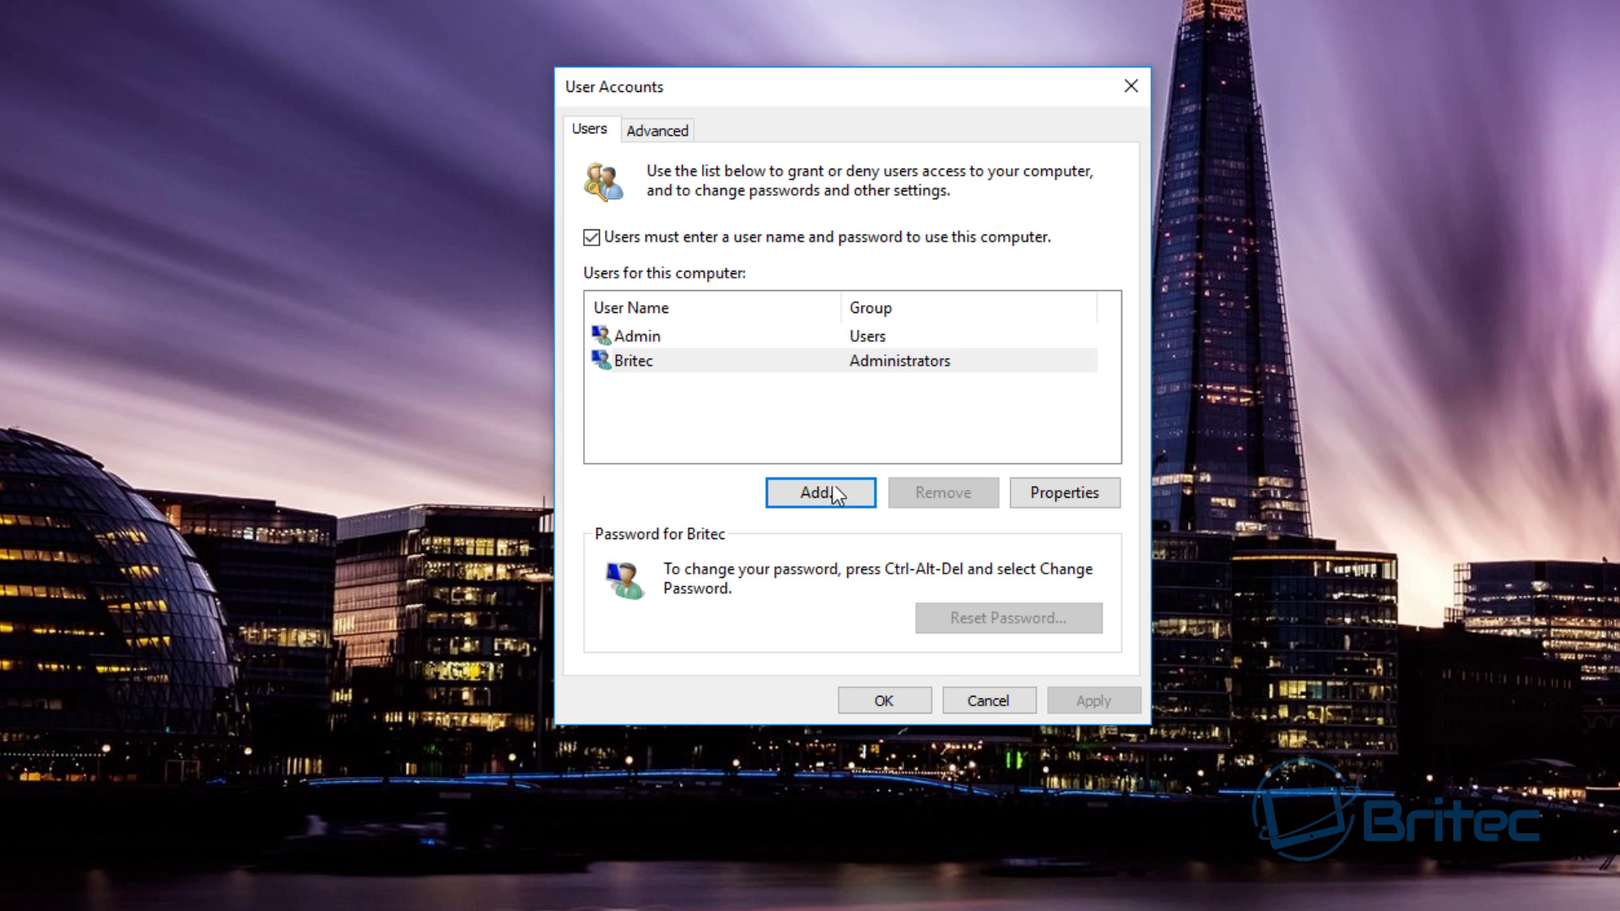
# - Set Admin's group membership to Administrator and apply it, then open Britec's properties
pyautogui.click(635, 362)
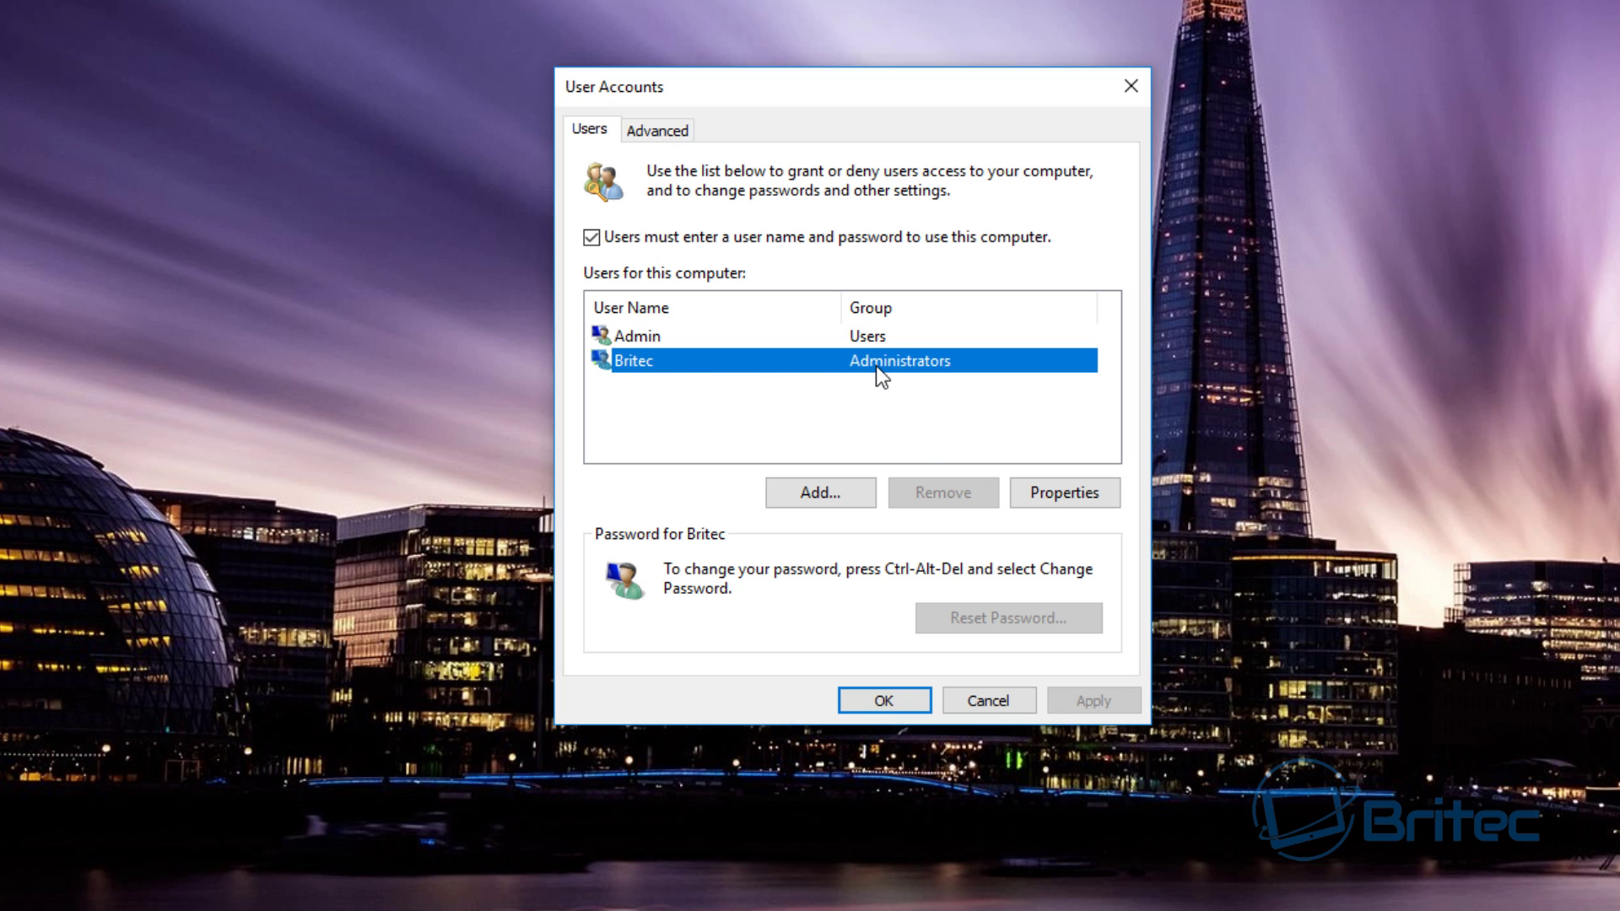
pyautogui.click(1055, 494)
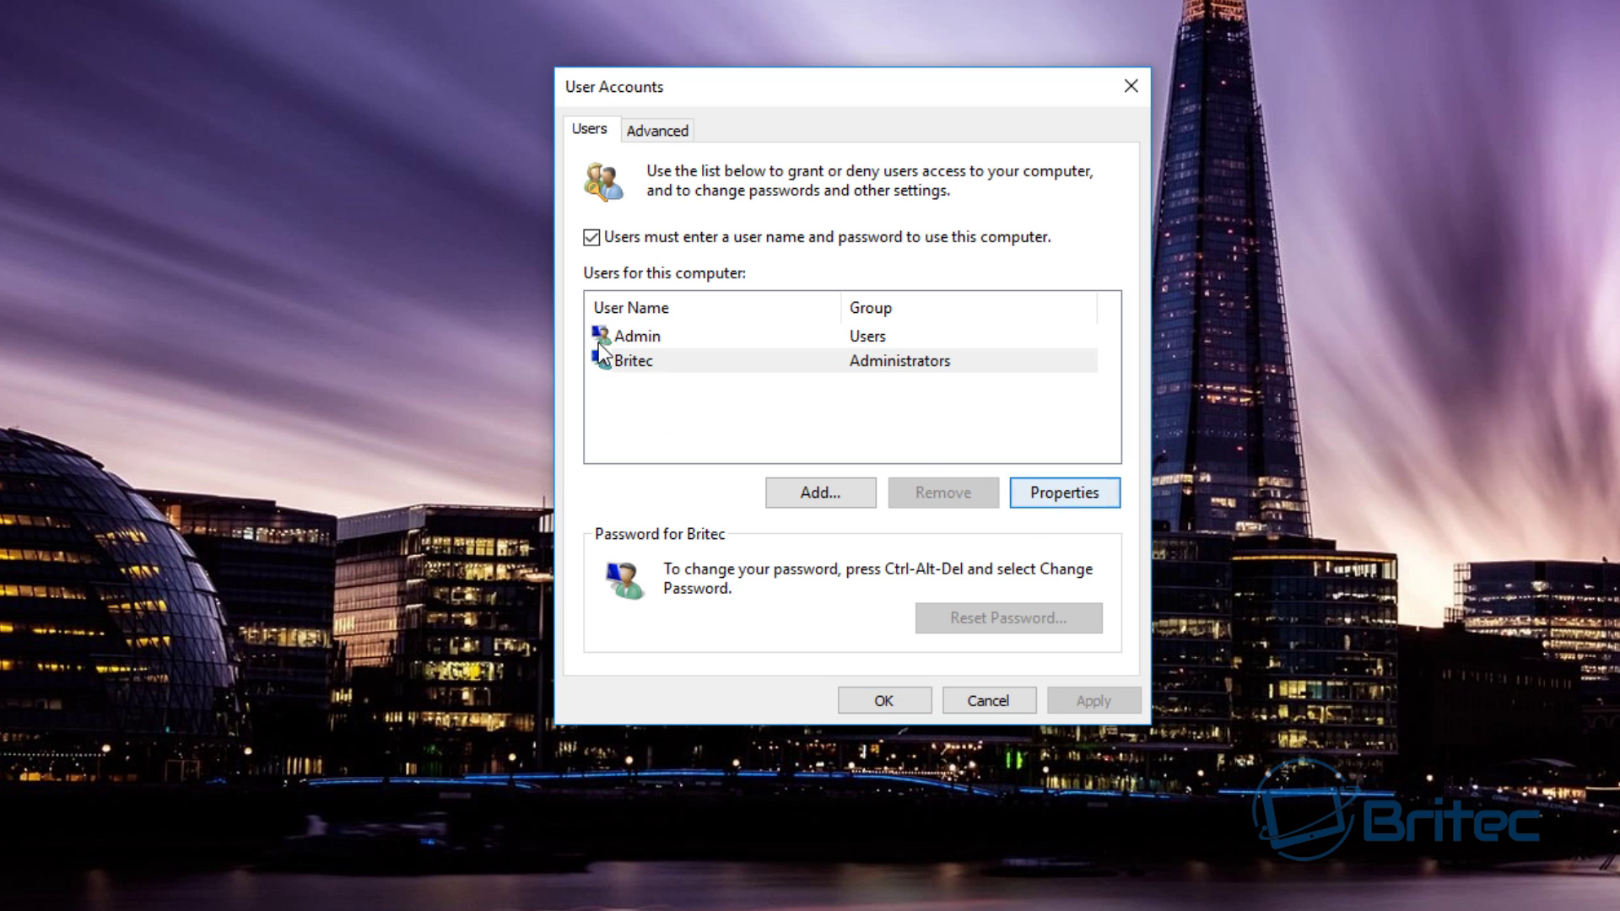
pyautogui.click(670, 340)
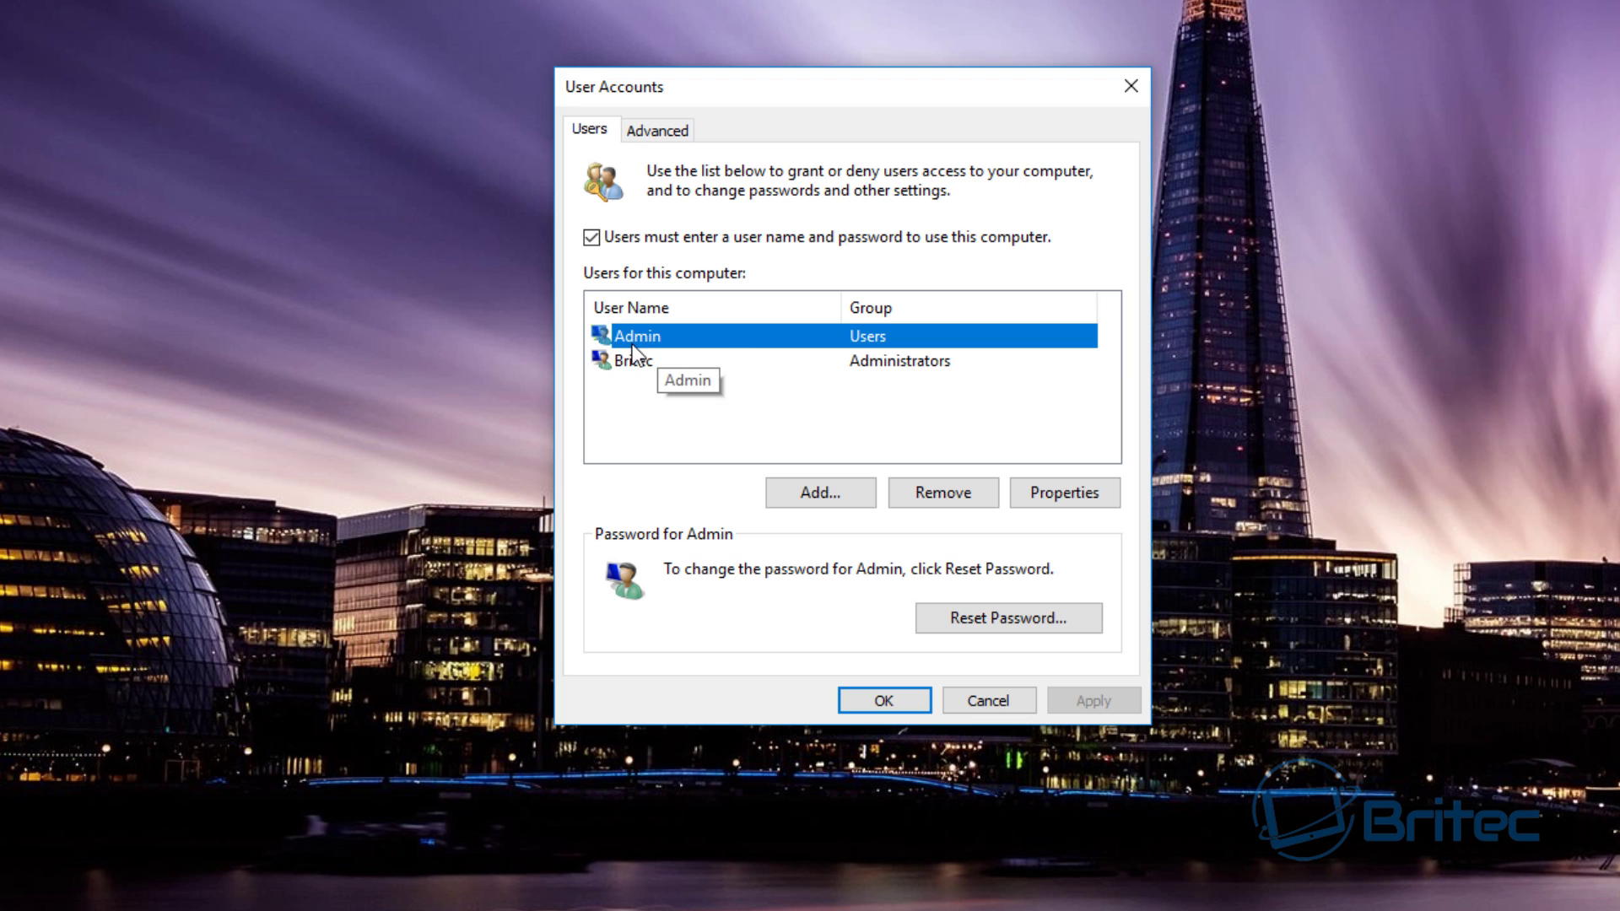
pyautogui.click(1047, 493)
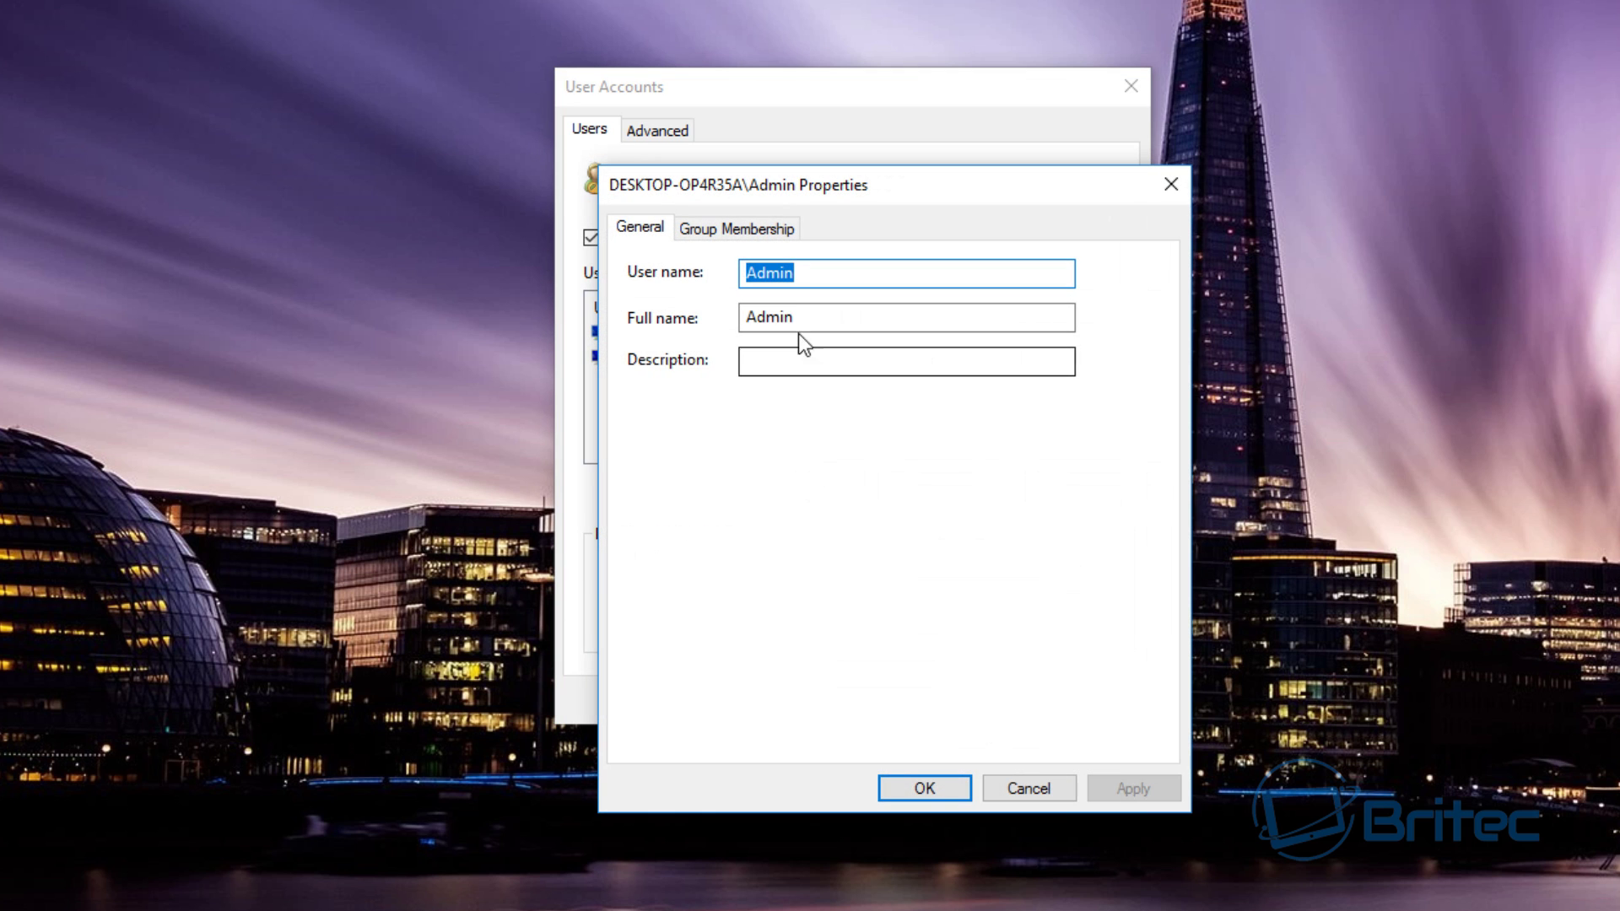
pyautogui.click(713, 230)
pyautogui.moveTo(865, 200); pyautogui.dragTo(827, 125)
pyautogui.click(659, 315)
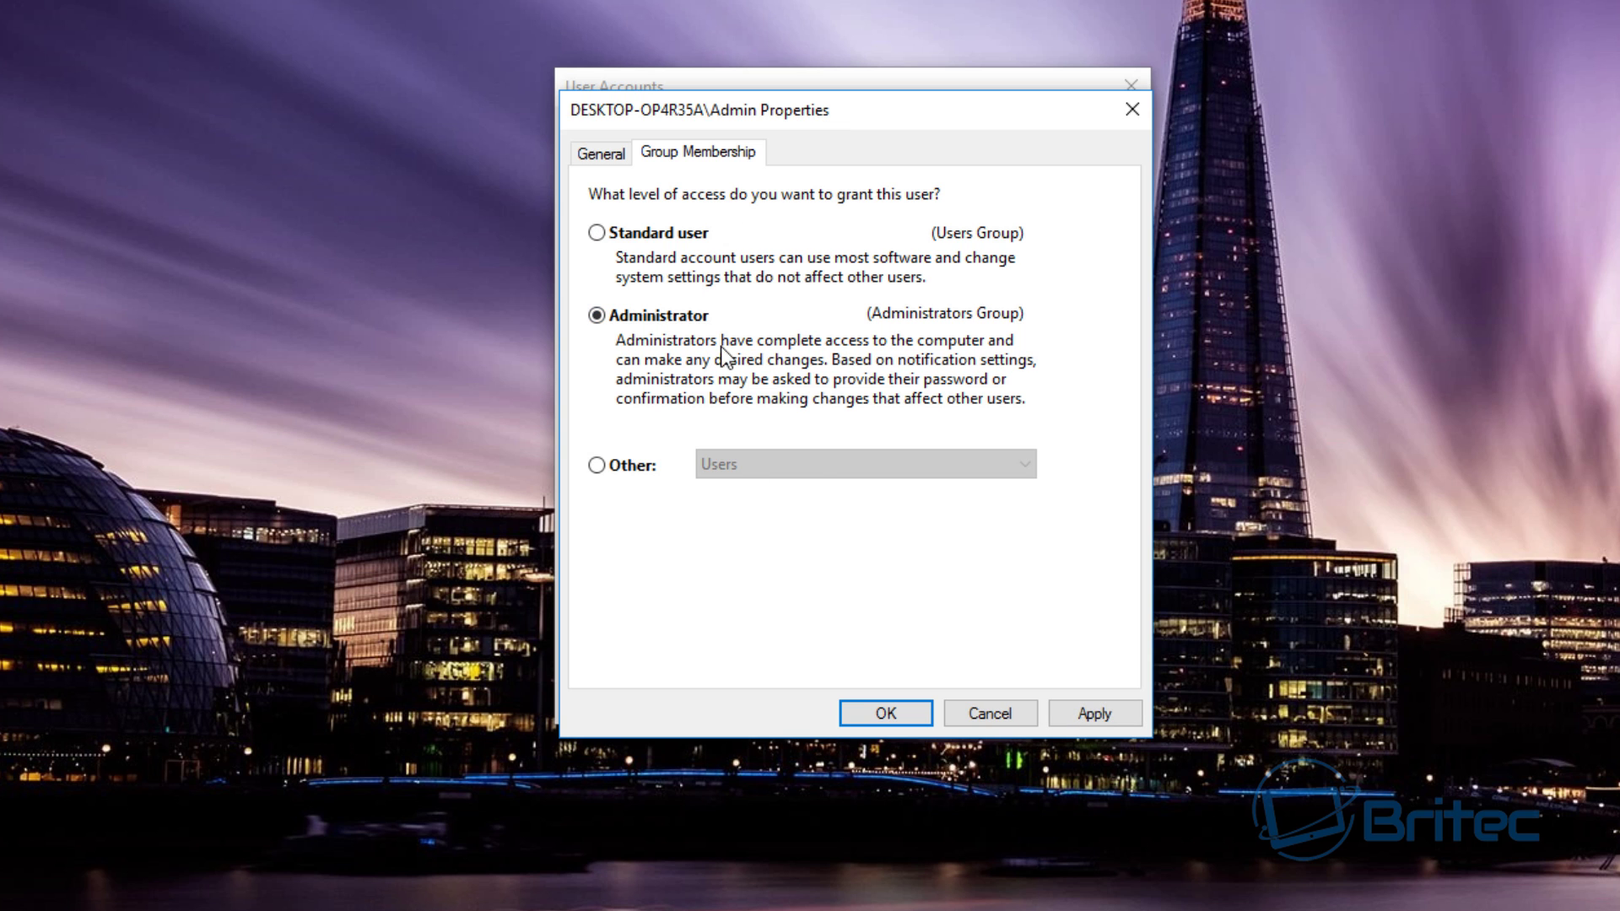
pyautogui.click(1090, 717)
pyautogui.click(886, 713)
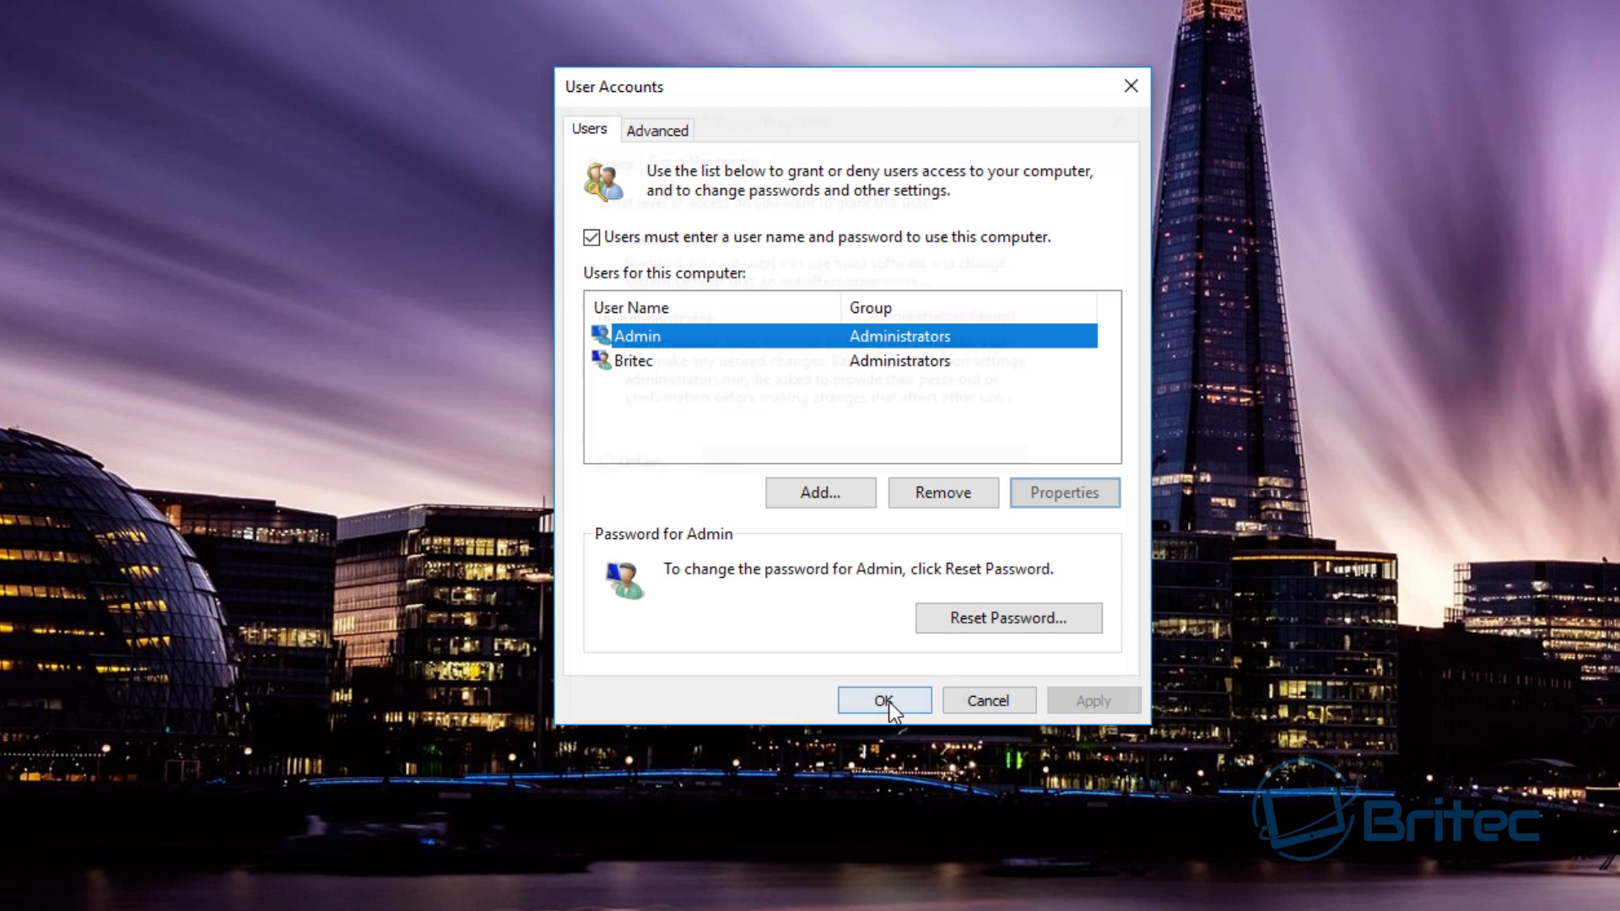
pyautogui.click(634, 358)
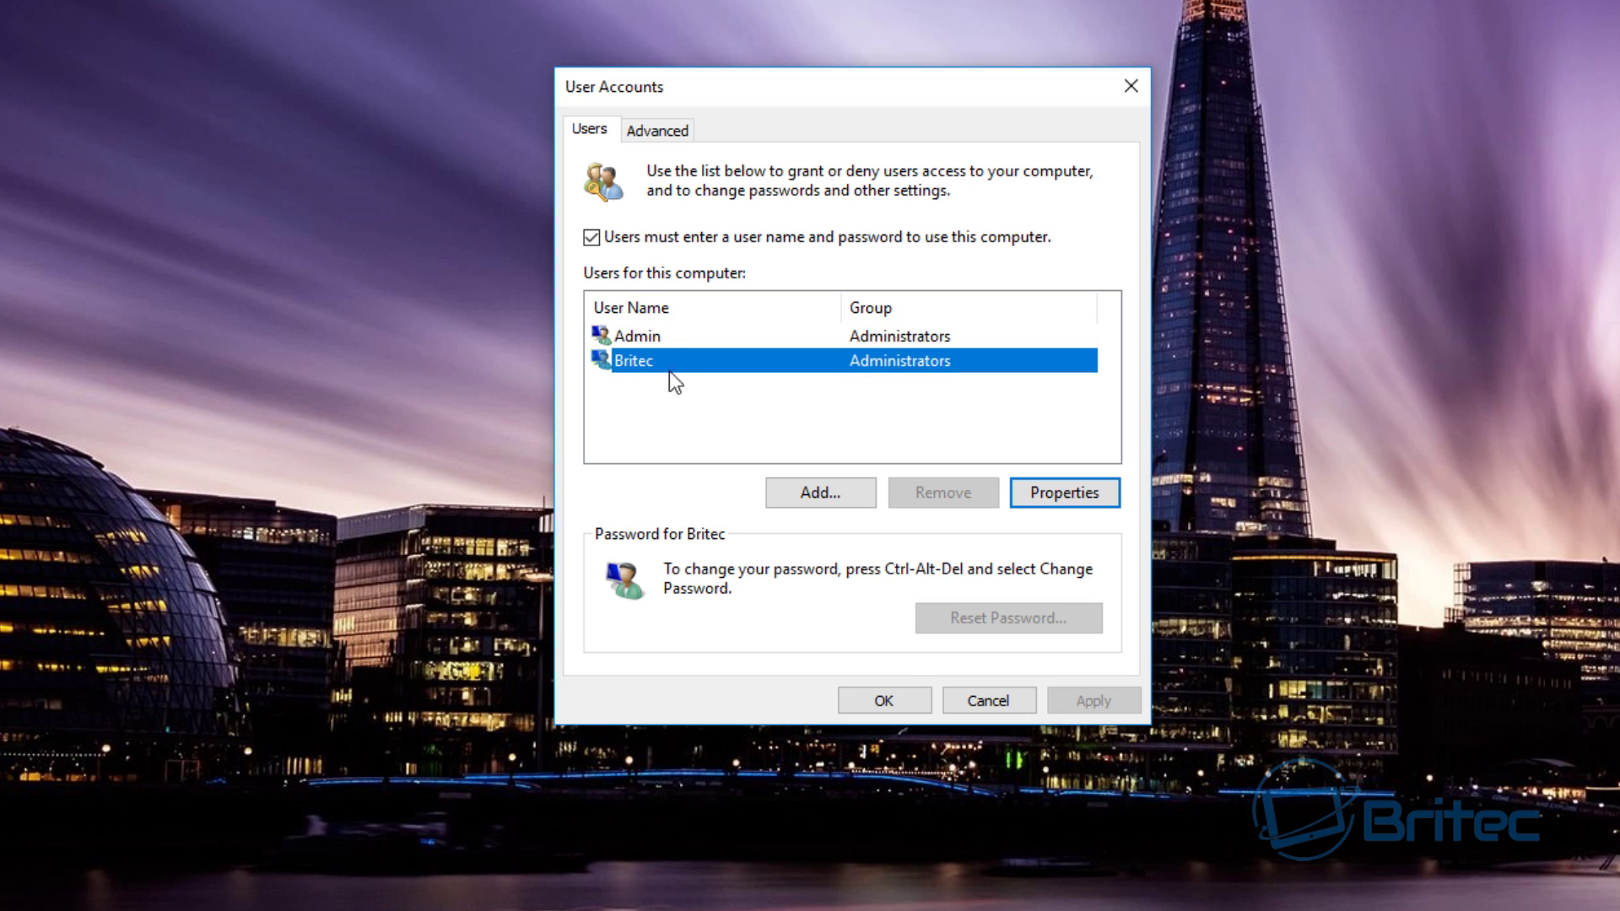
pyautogui.click(1047, 496)
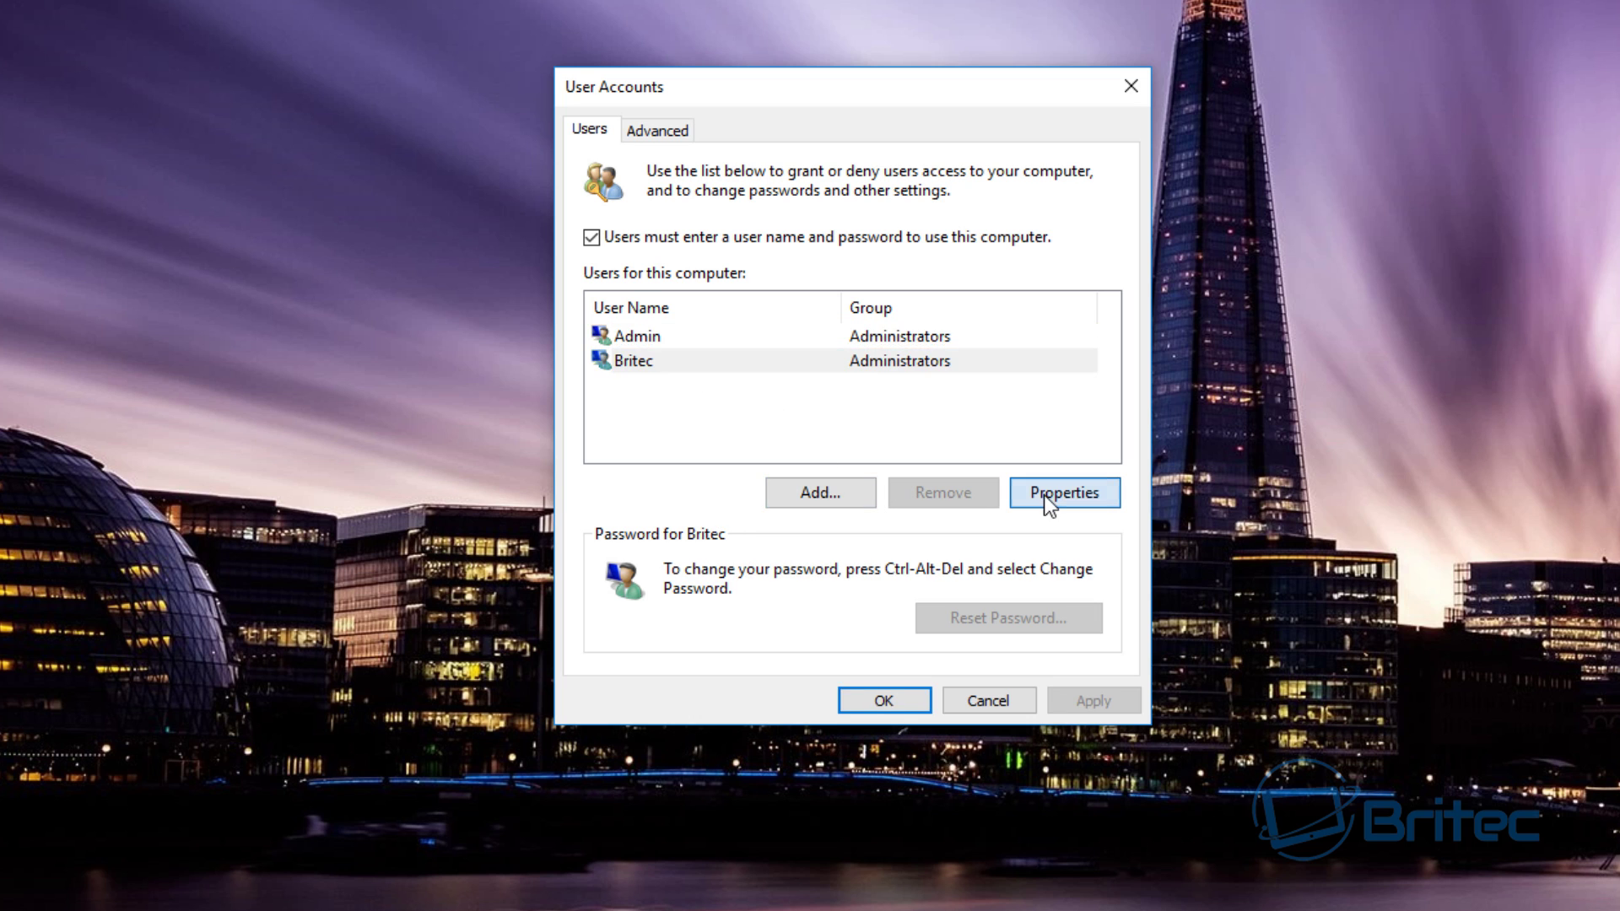
# - Change Britec's group membership to Standard user and apply it
pyautogui.click(730, 228)
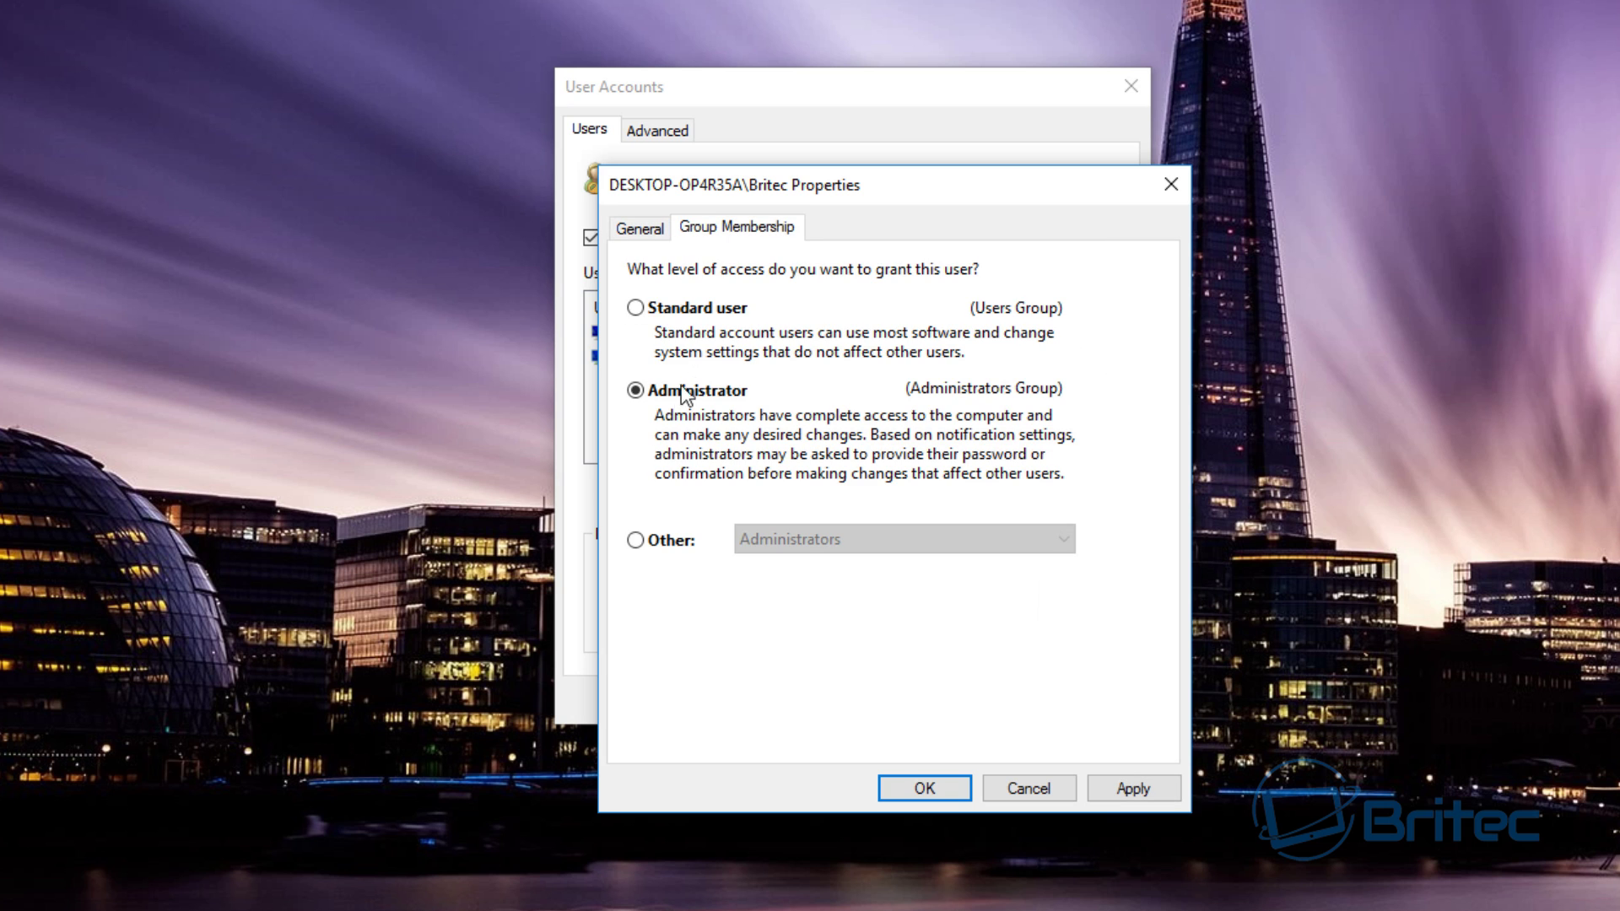
pyautogui.click(654, 306)
pyautogui.click(1104, 786)
pyautogui.click(938, 791)
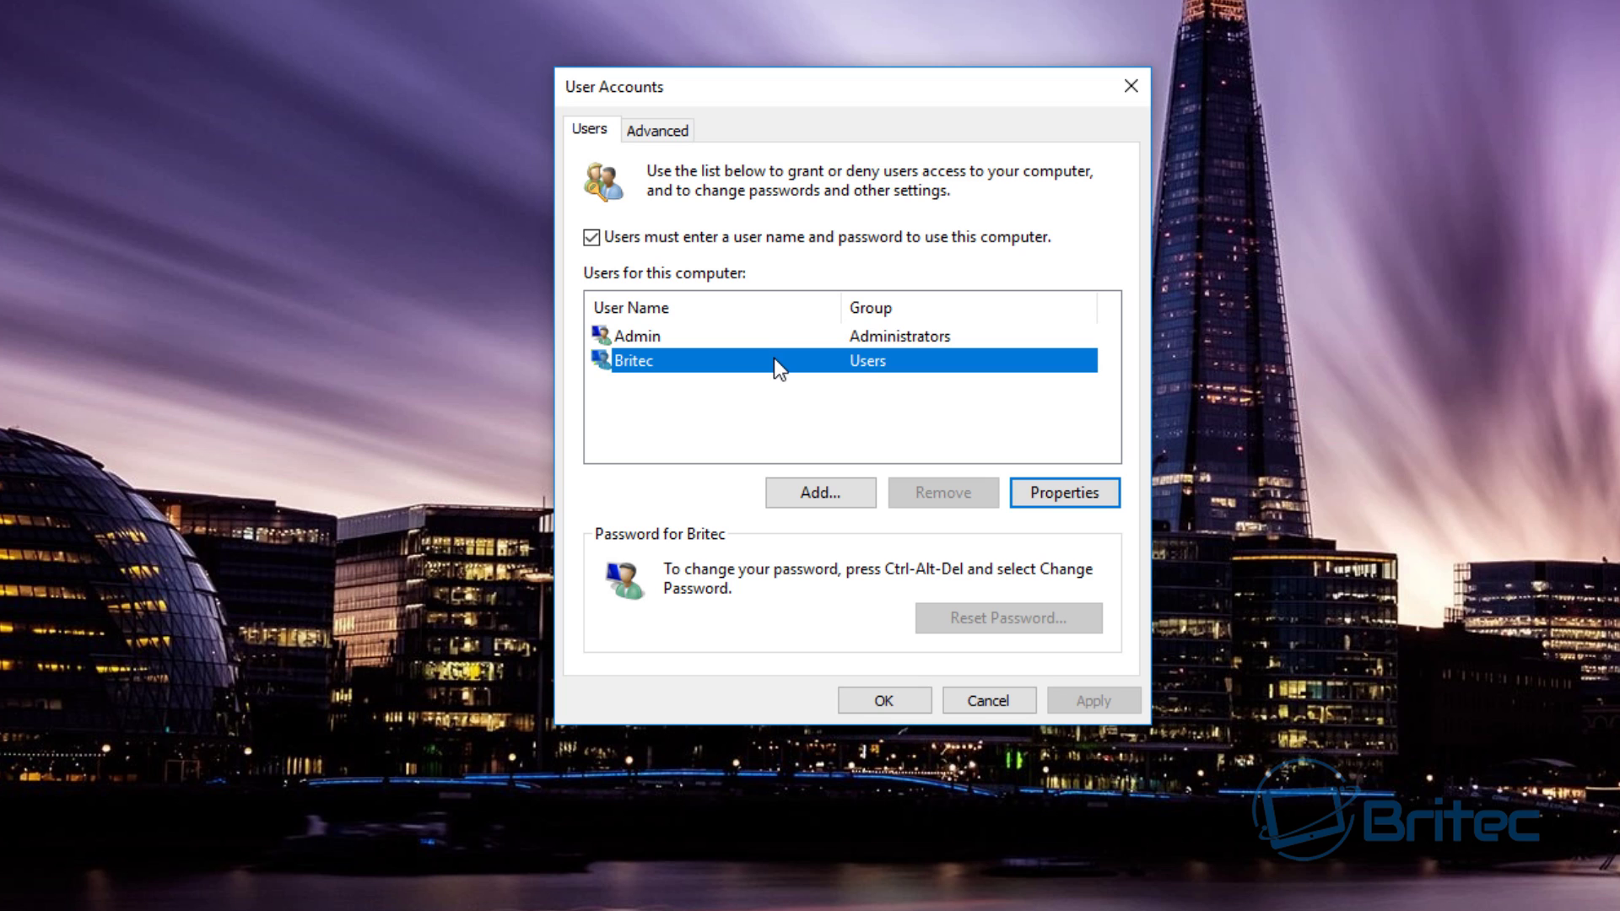
# - Compare the Admin and Britec entries in the User Accounts list
pyautogui.click(632, 341)
pyautogui.click(646, 362)
pyautogui.click(644, 341)
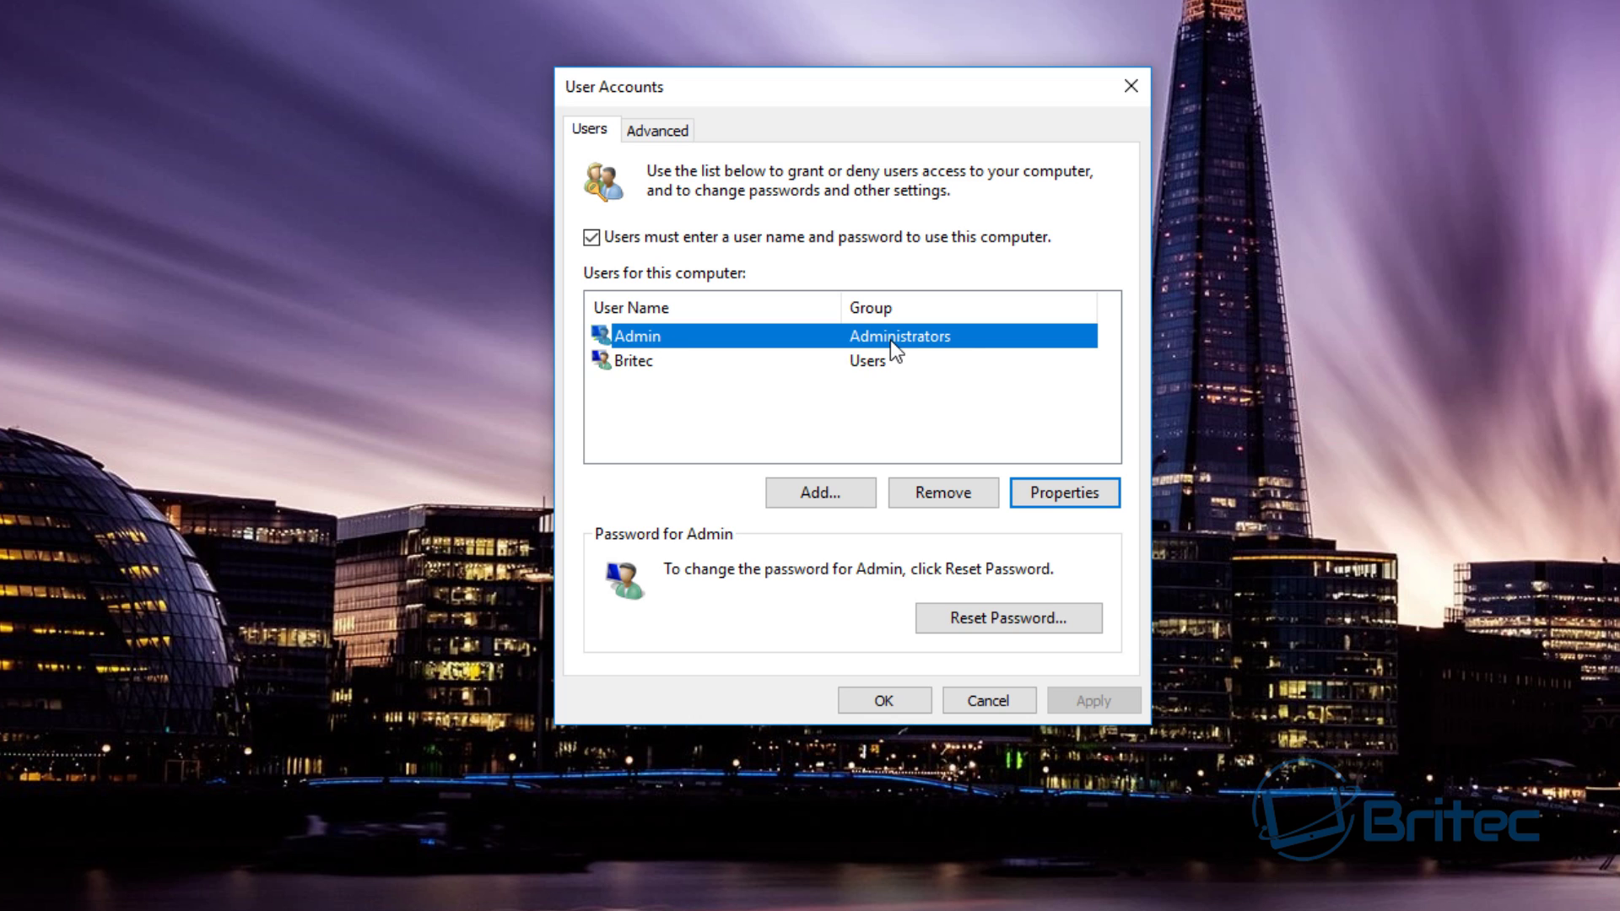
pyautogui.click(633, 363)
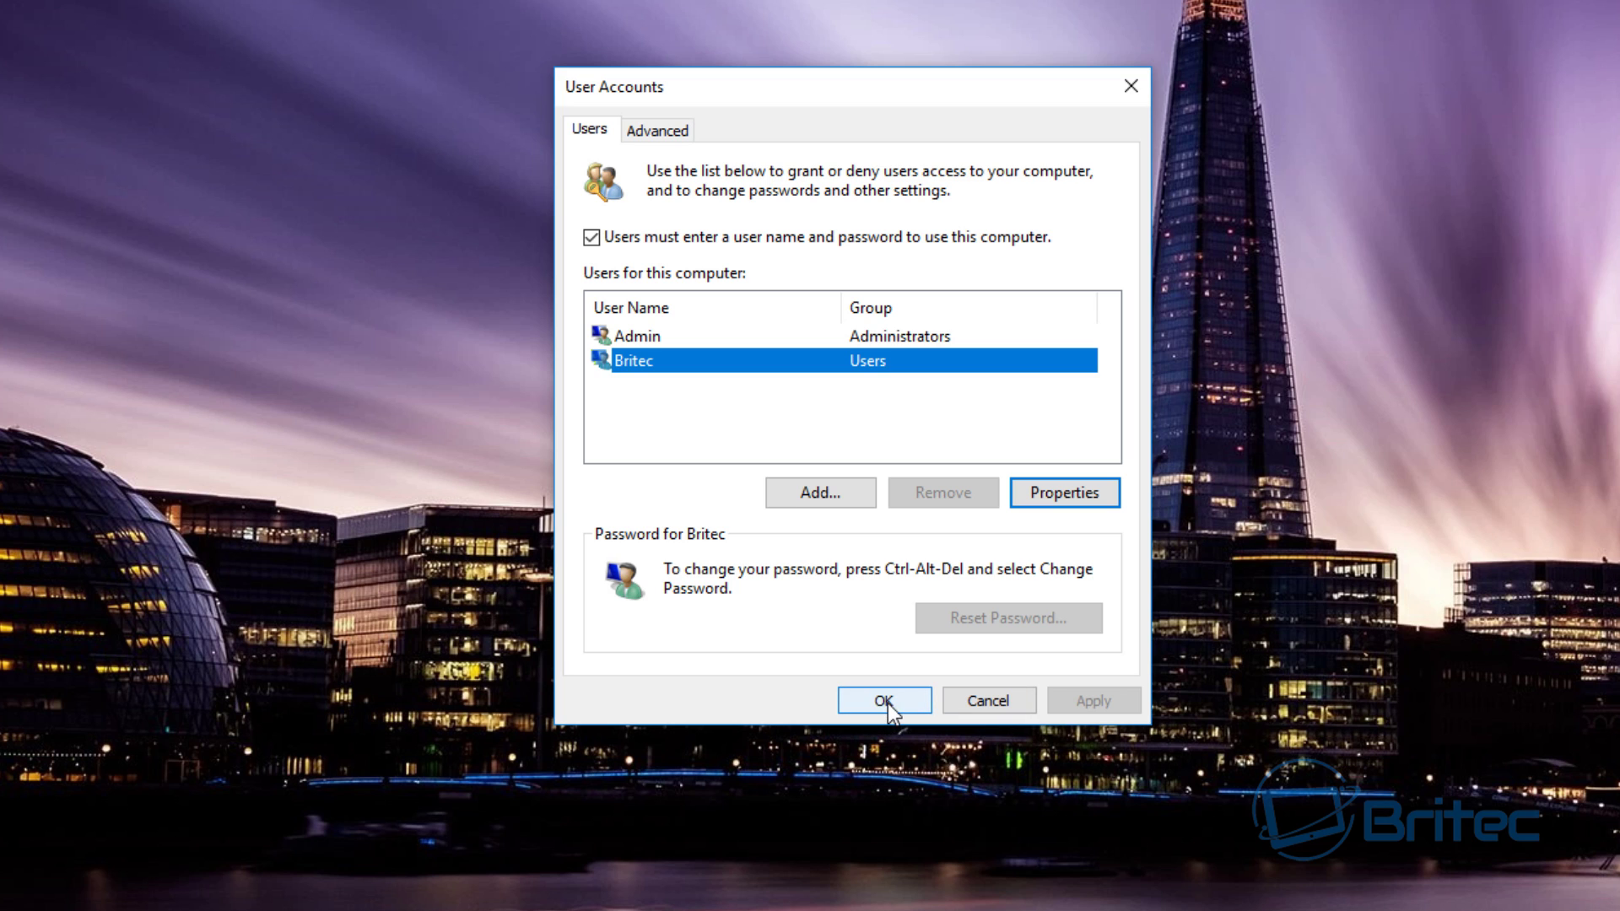
# - Close User Accounts with OK, accept signing out, and sign back in as Britec
pyautogui.click(888, 707)
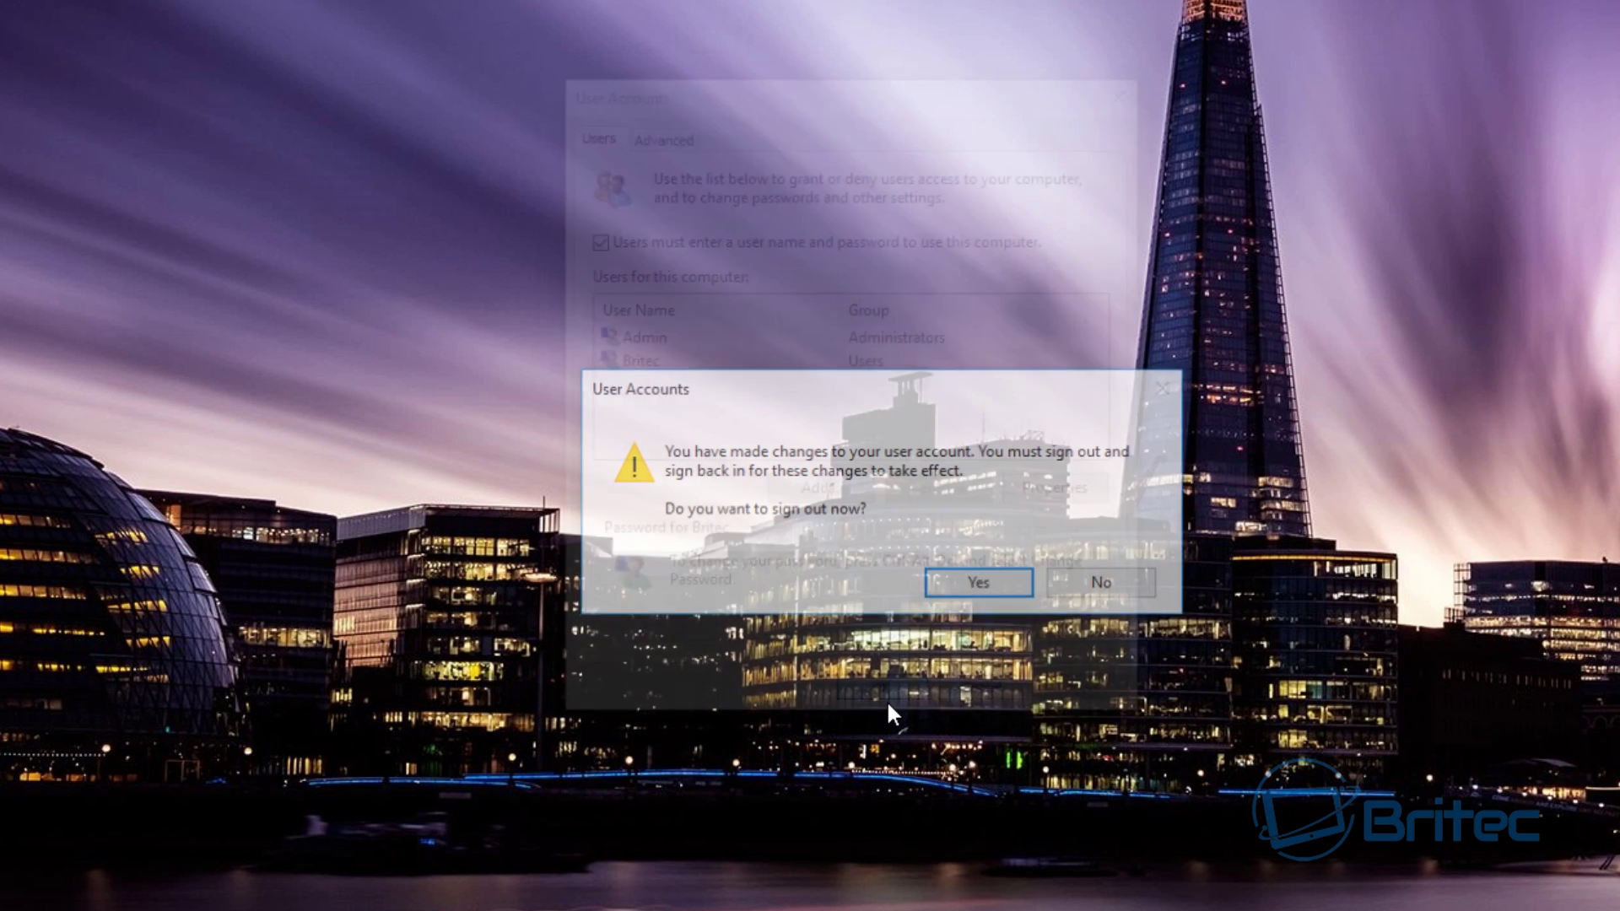
pyautogui.click(973, 593)
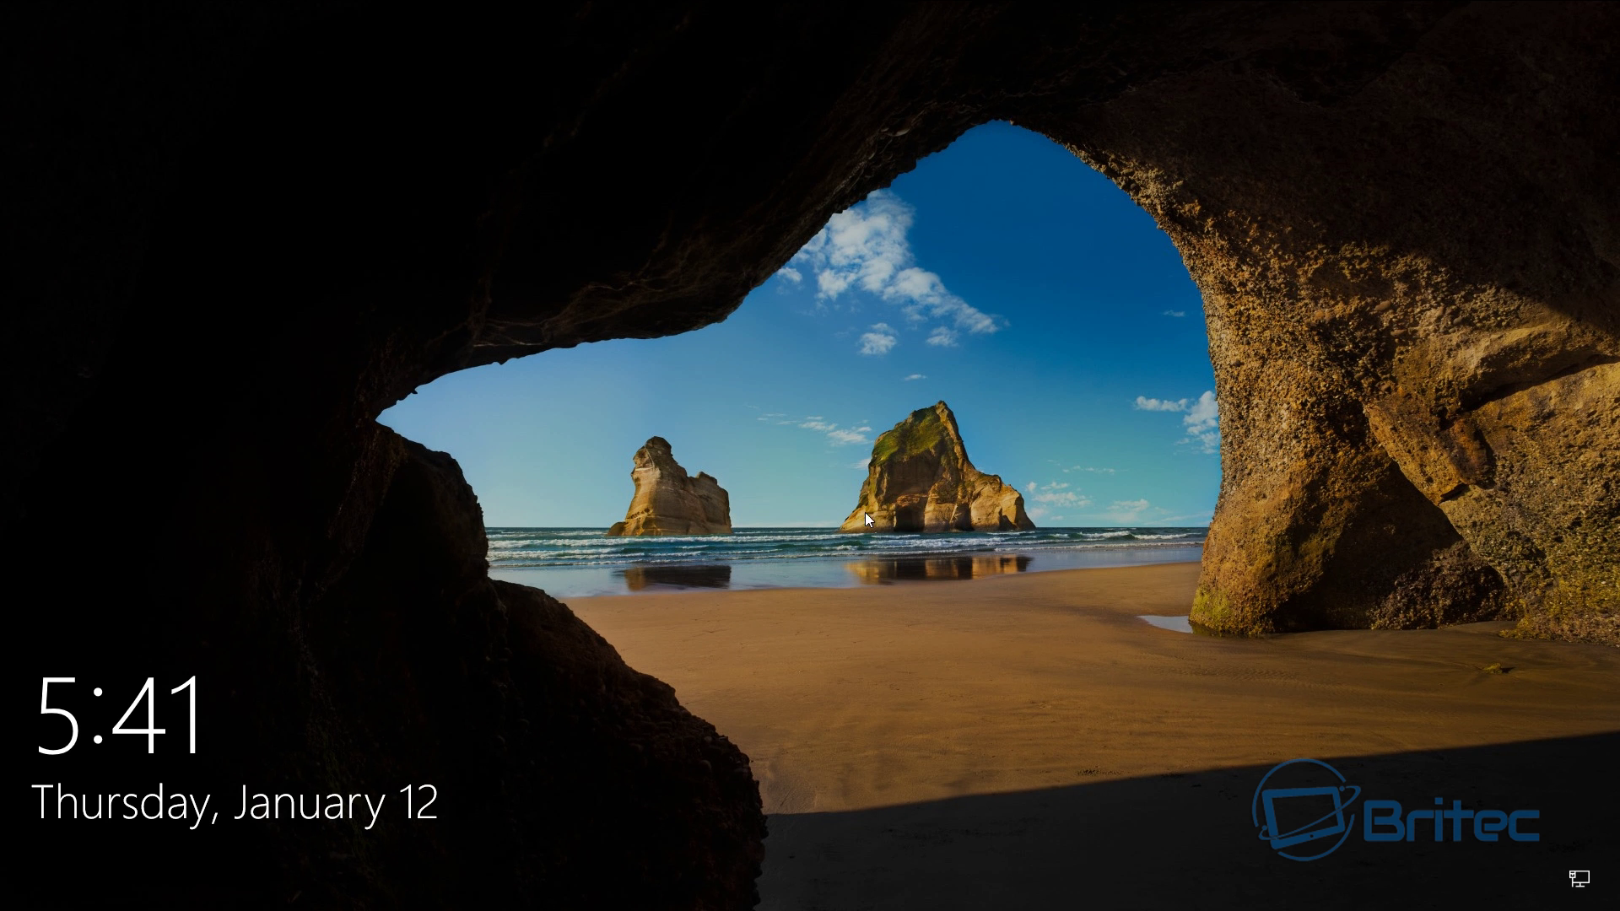
pyautogui.click(864, 513)
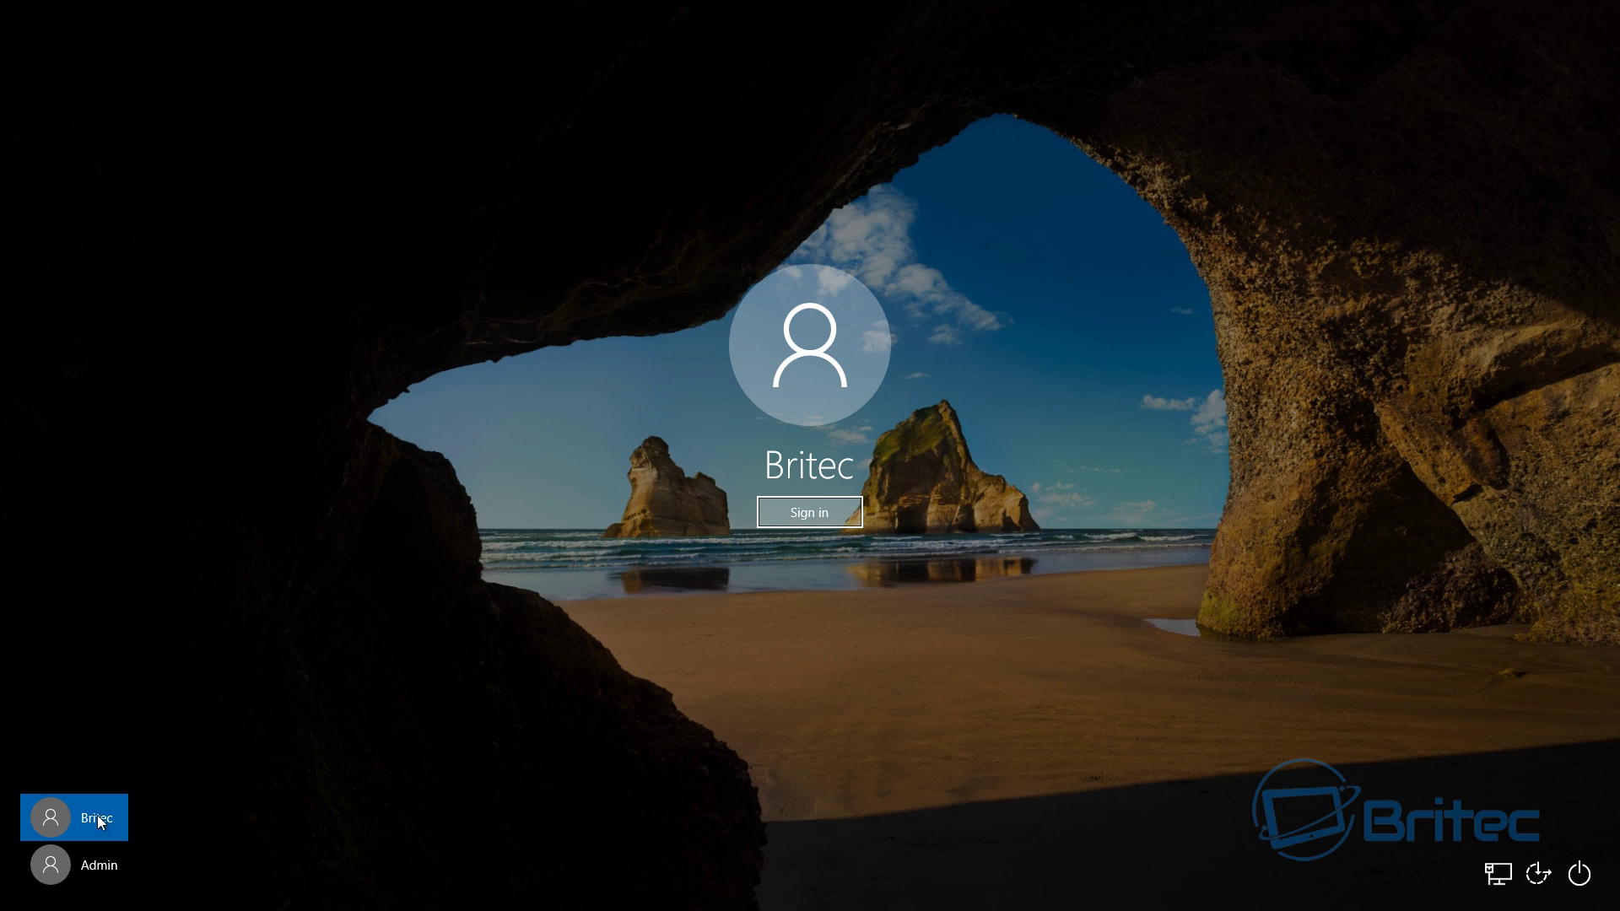
pyautogui.click(810, 513)
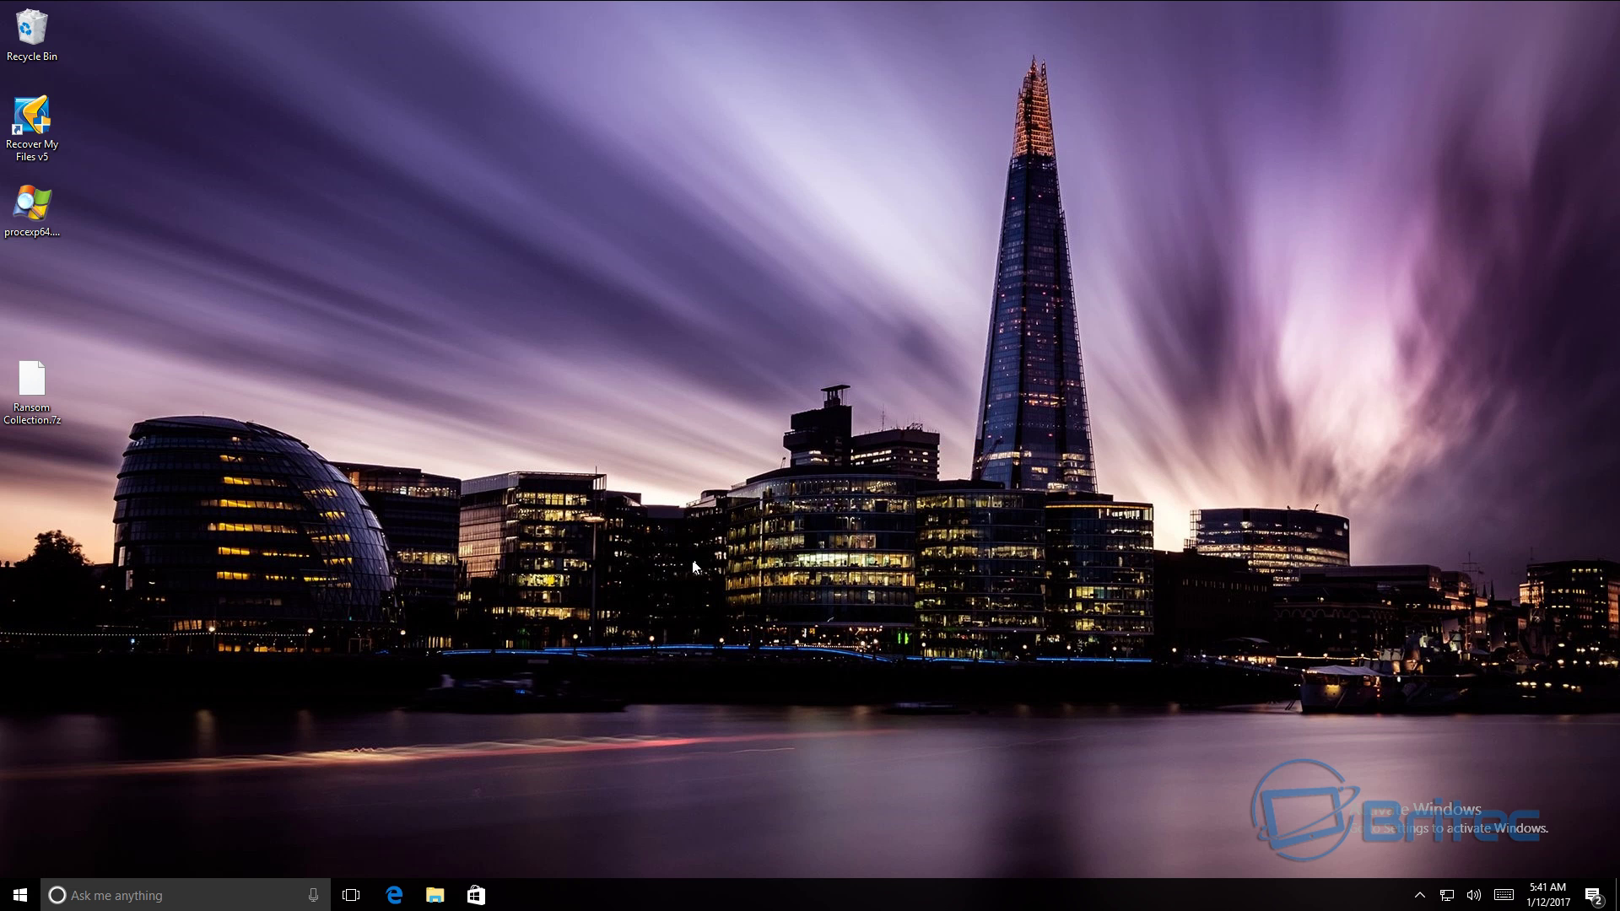
# - View Settings > Accounts > Email & app accounts, confirming Britec is a local account
pyautogui.click(20, 894)
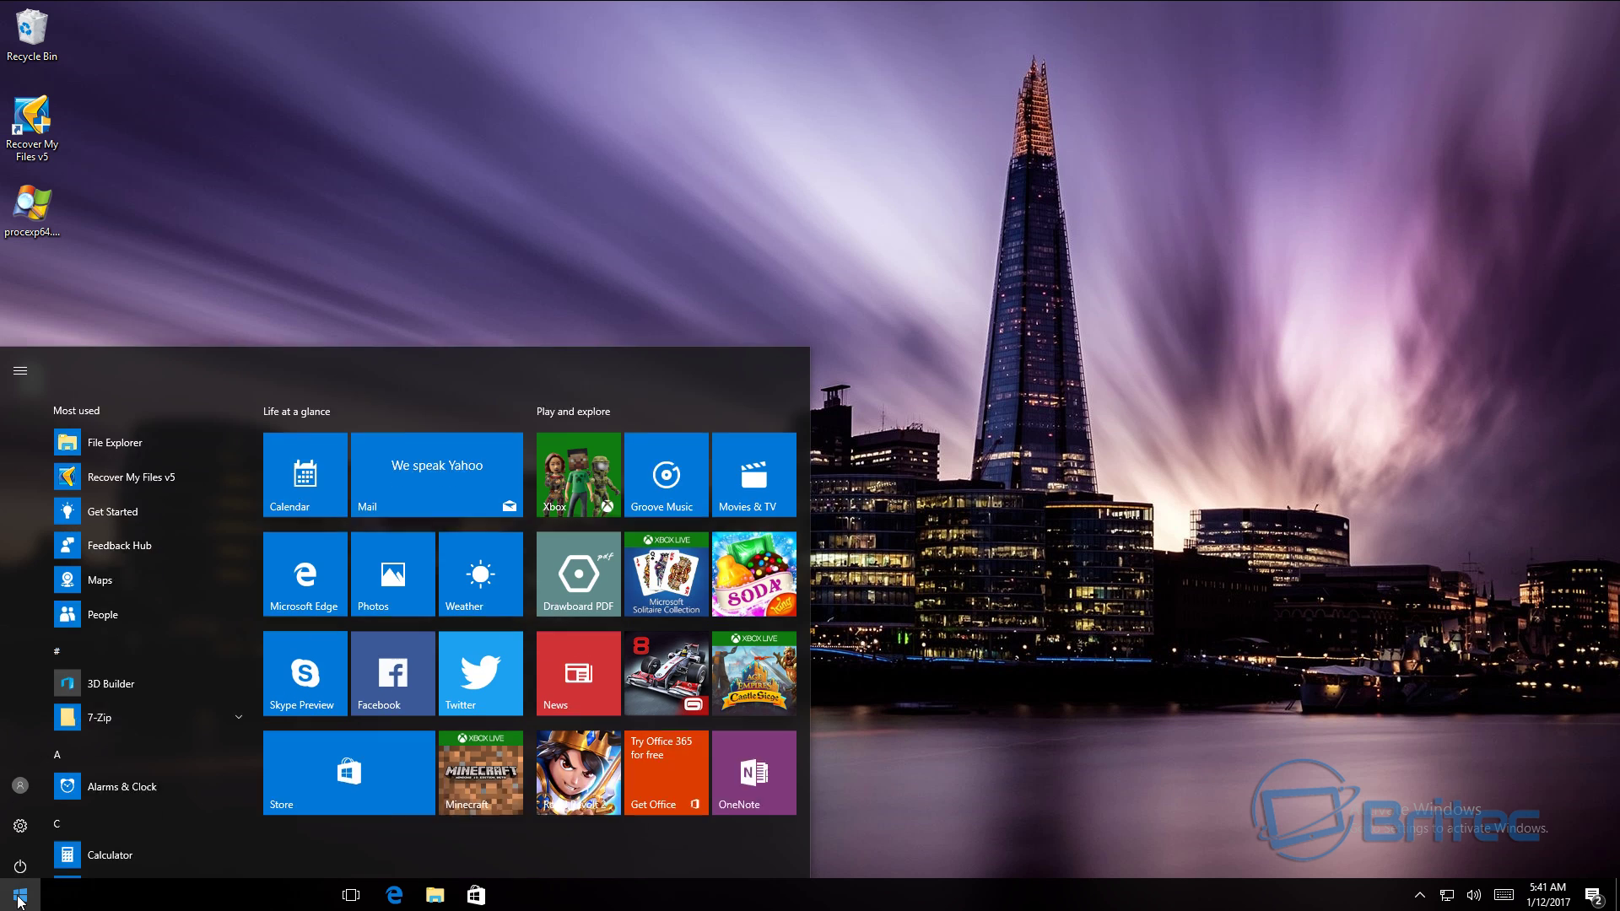
pyautogui.click(19, 820)
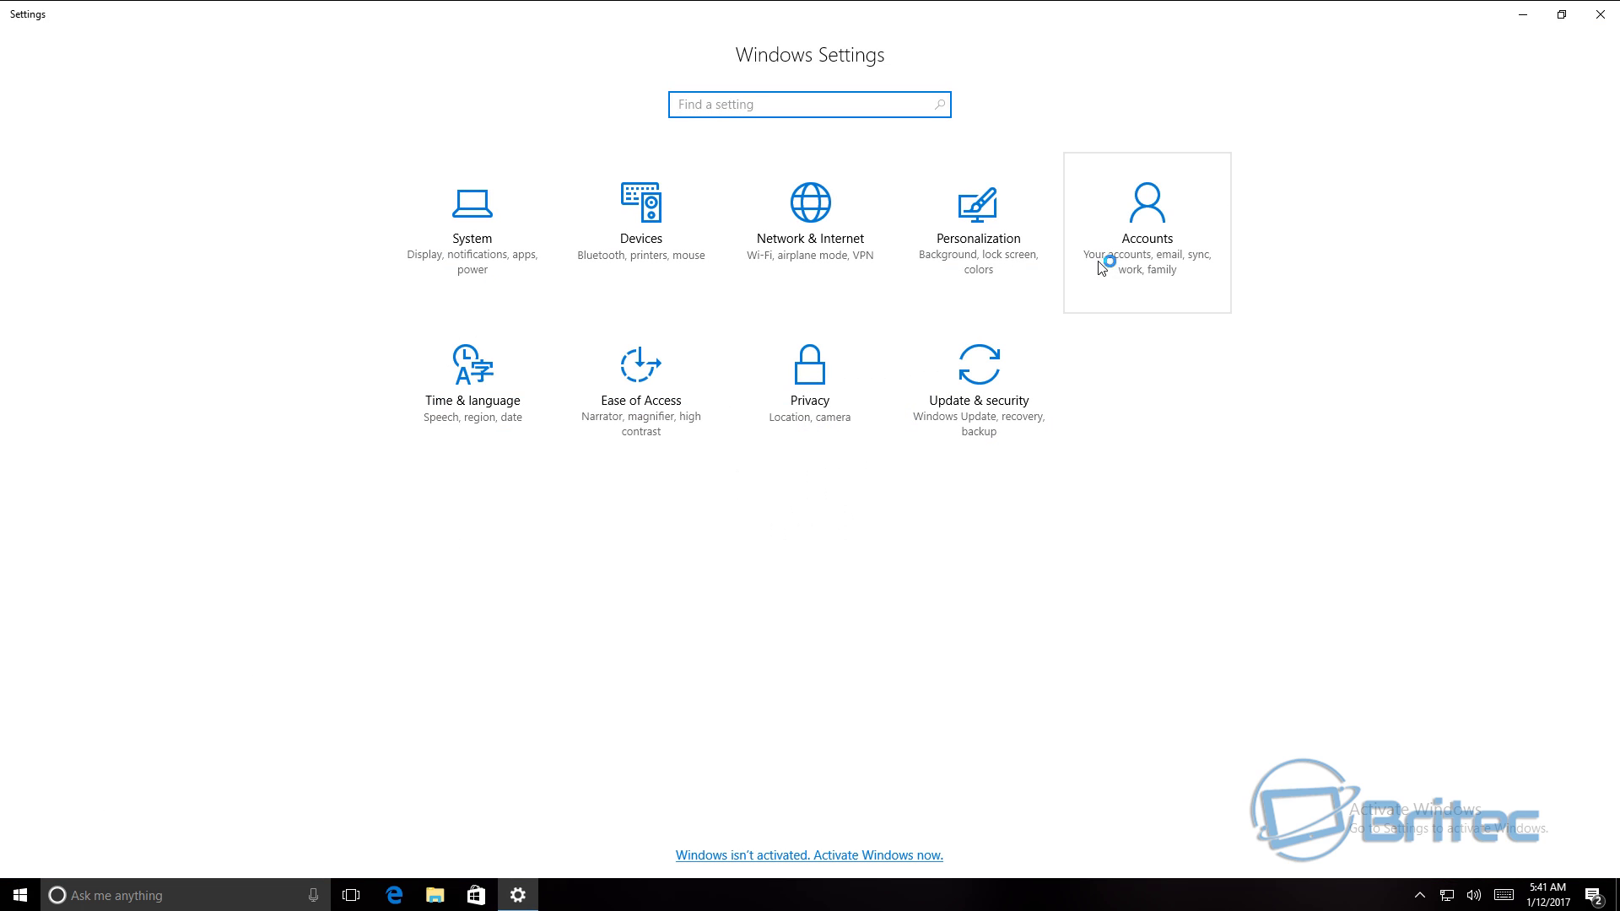
pyautogui.click(1155, 246)
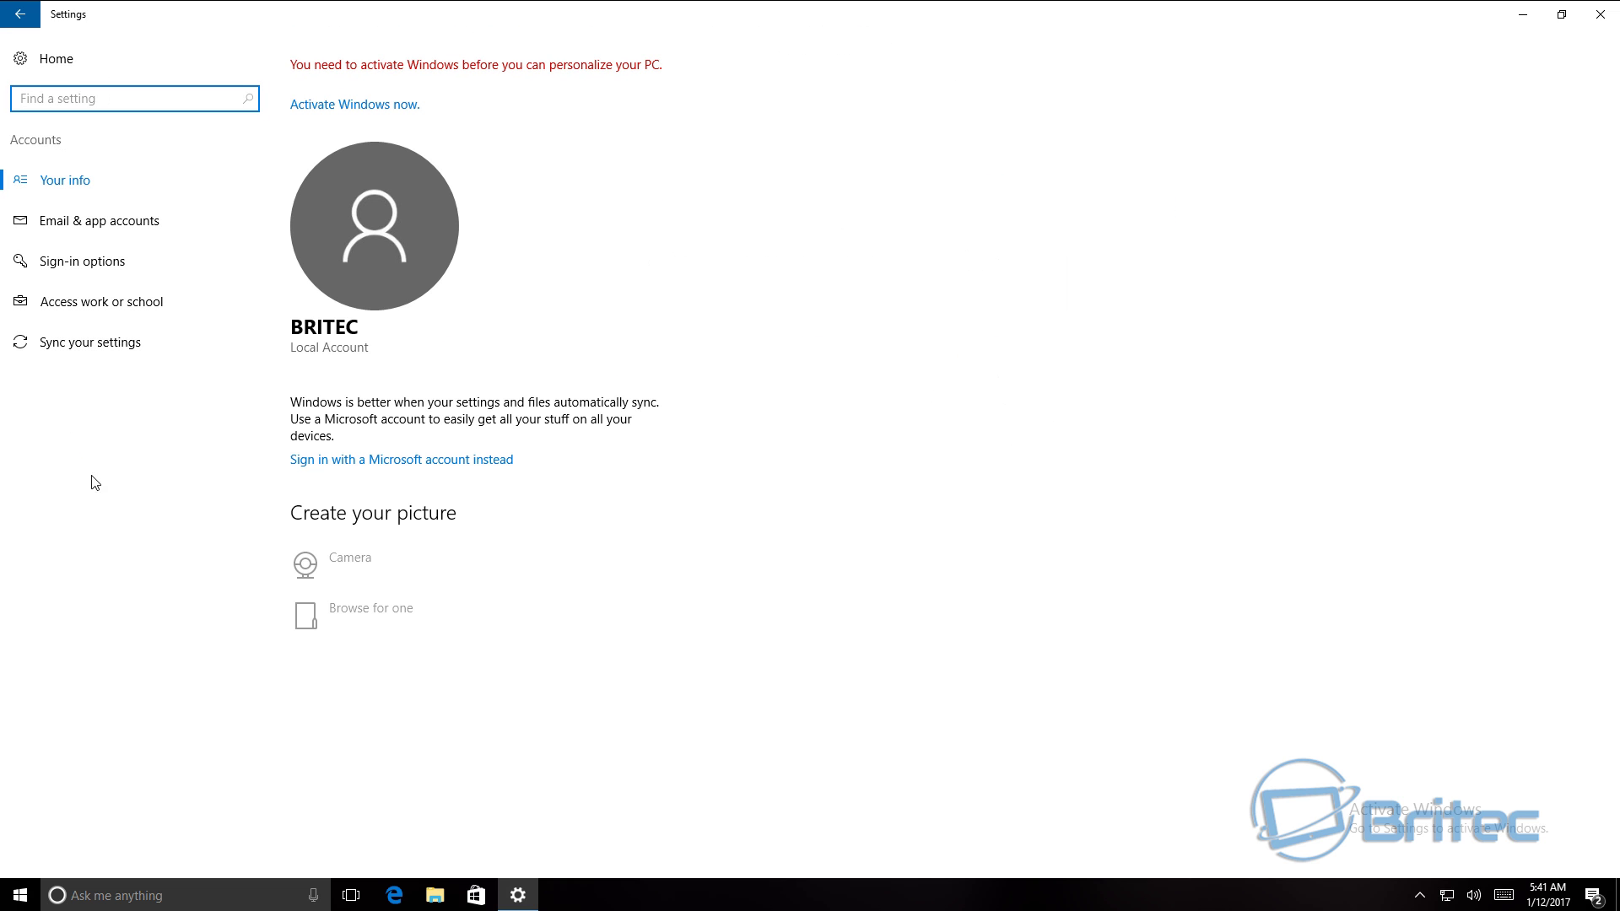
pyautogui.click(53, 229)
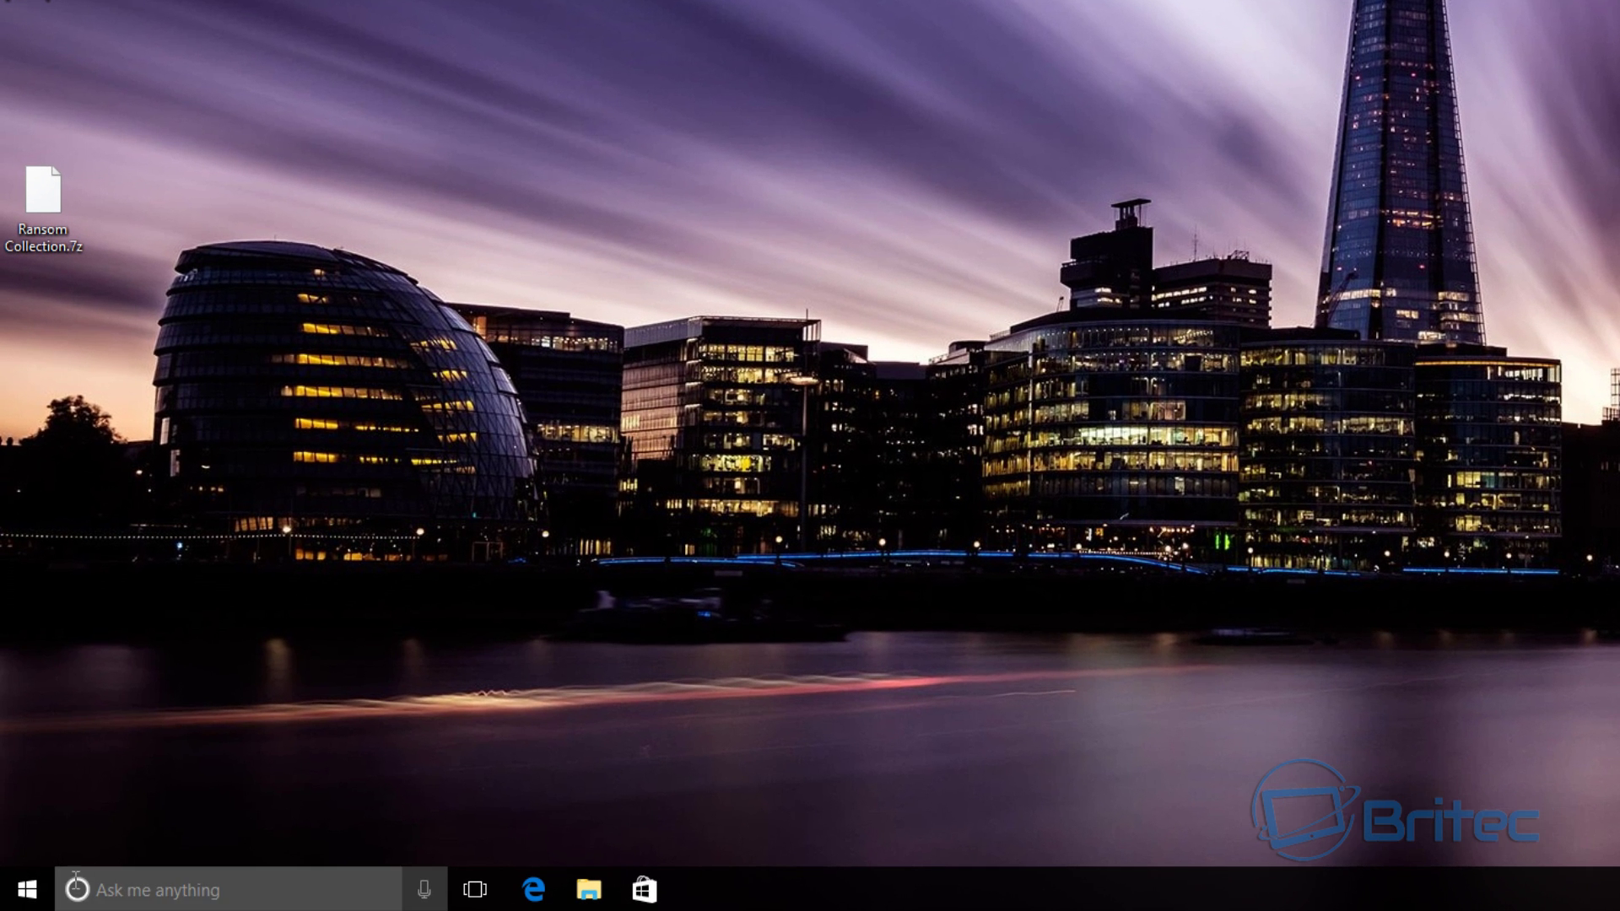
pyautogui.rightClick(25, 889)
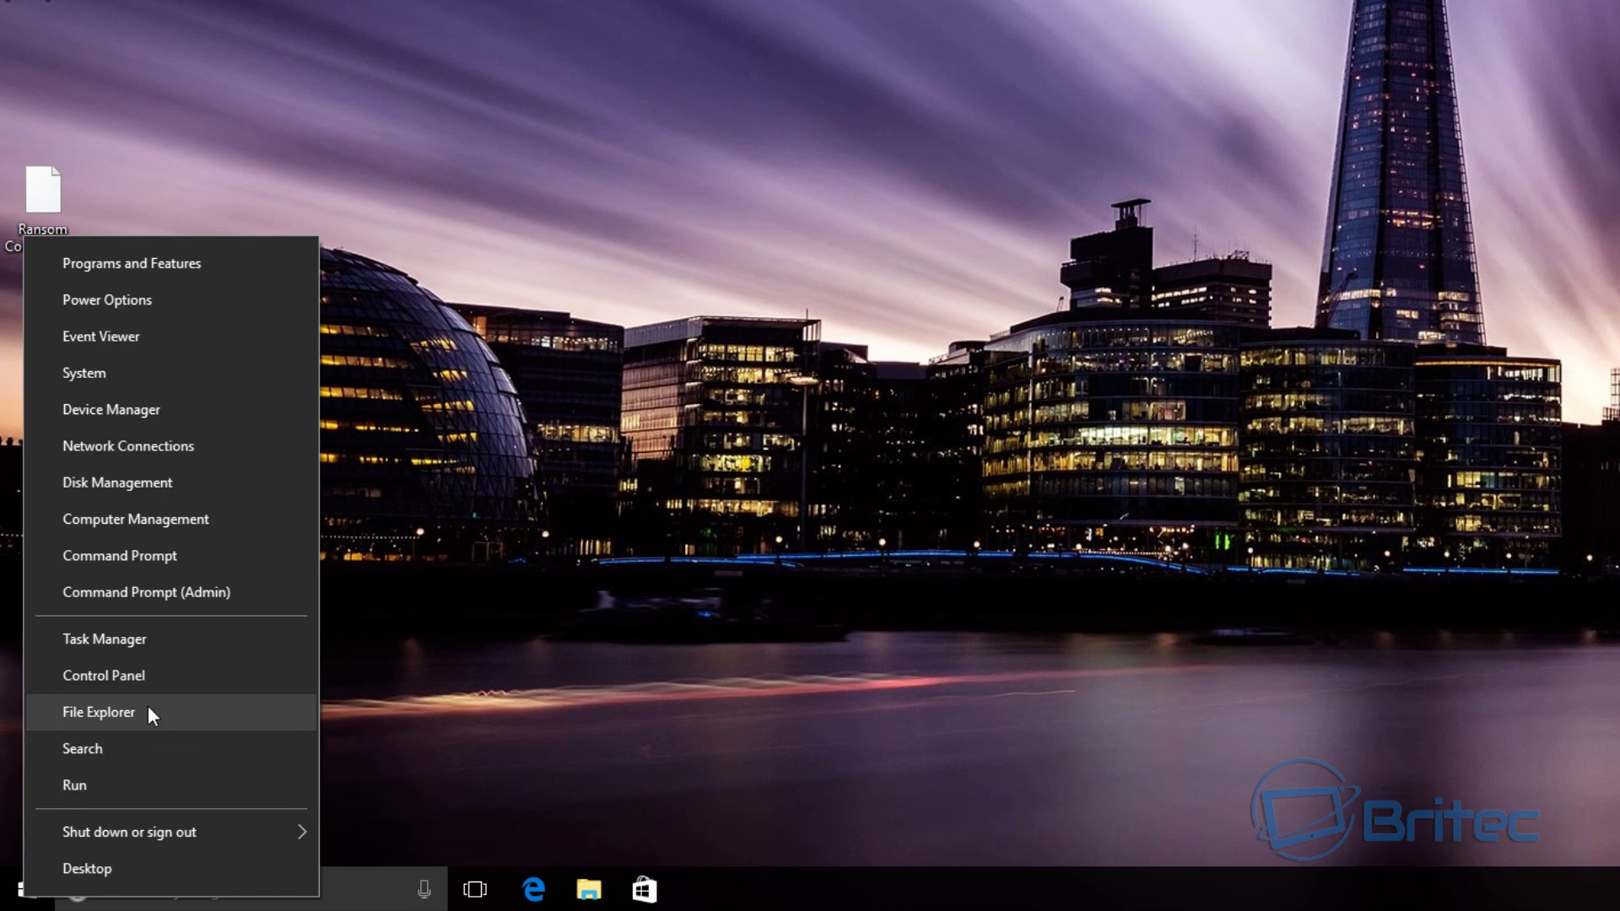
# - Go to Control Panel > User Accounts > Manage another account, decline the UAC prompt, and close it
pyautogui.click(118, 673)
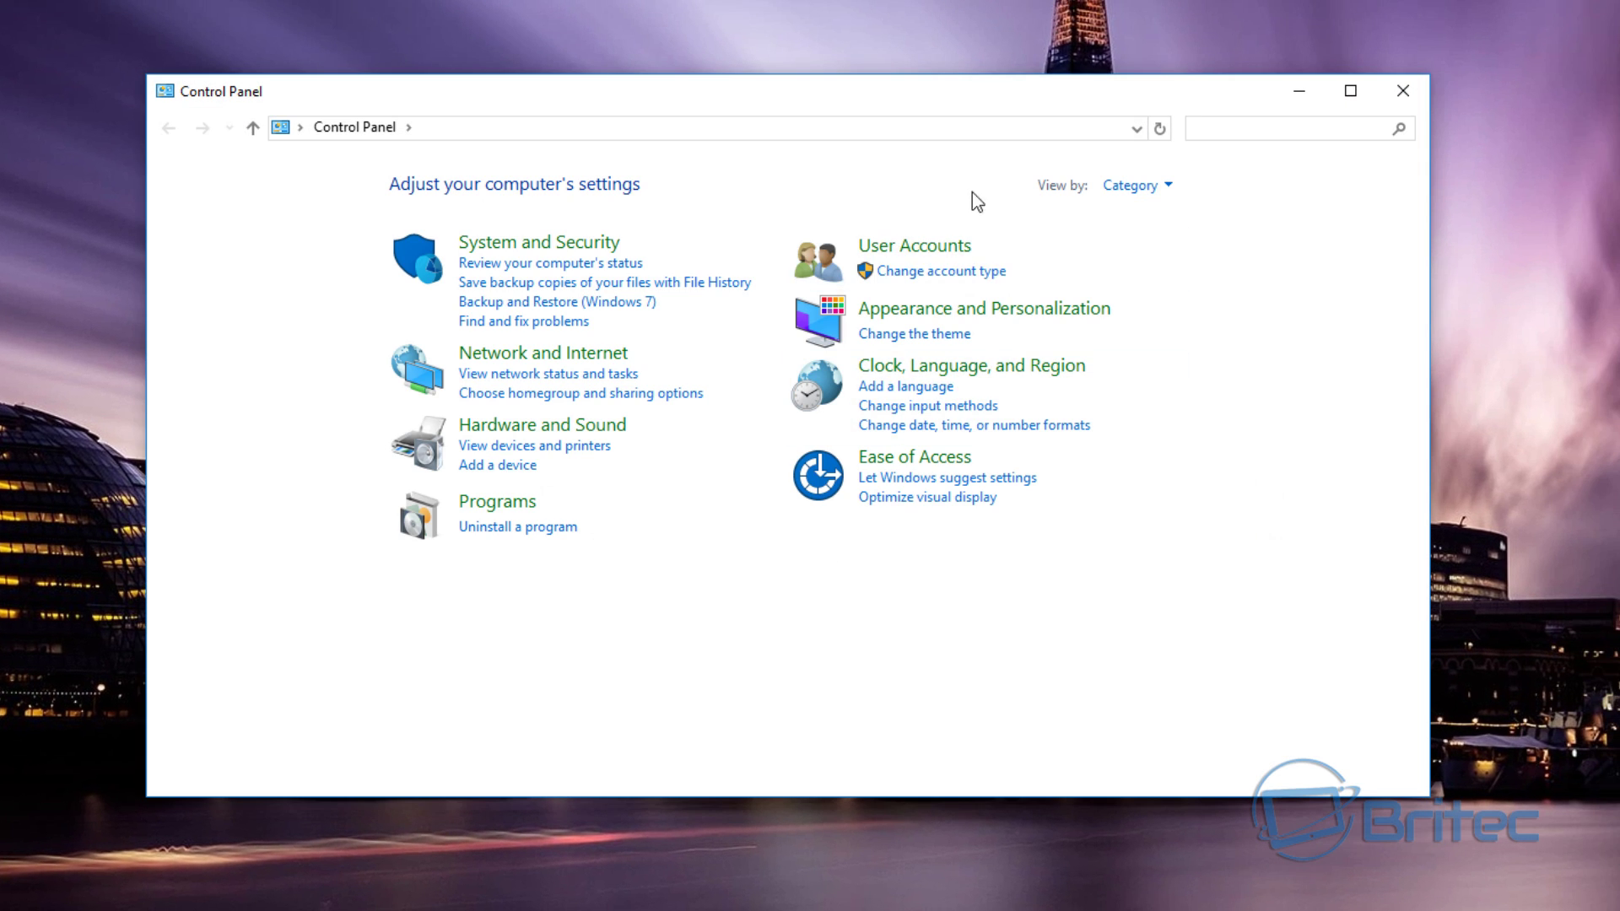
pyautogui.click(948, 248)
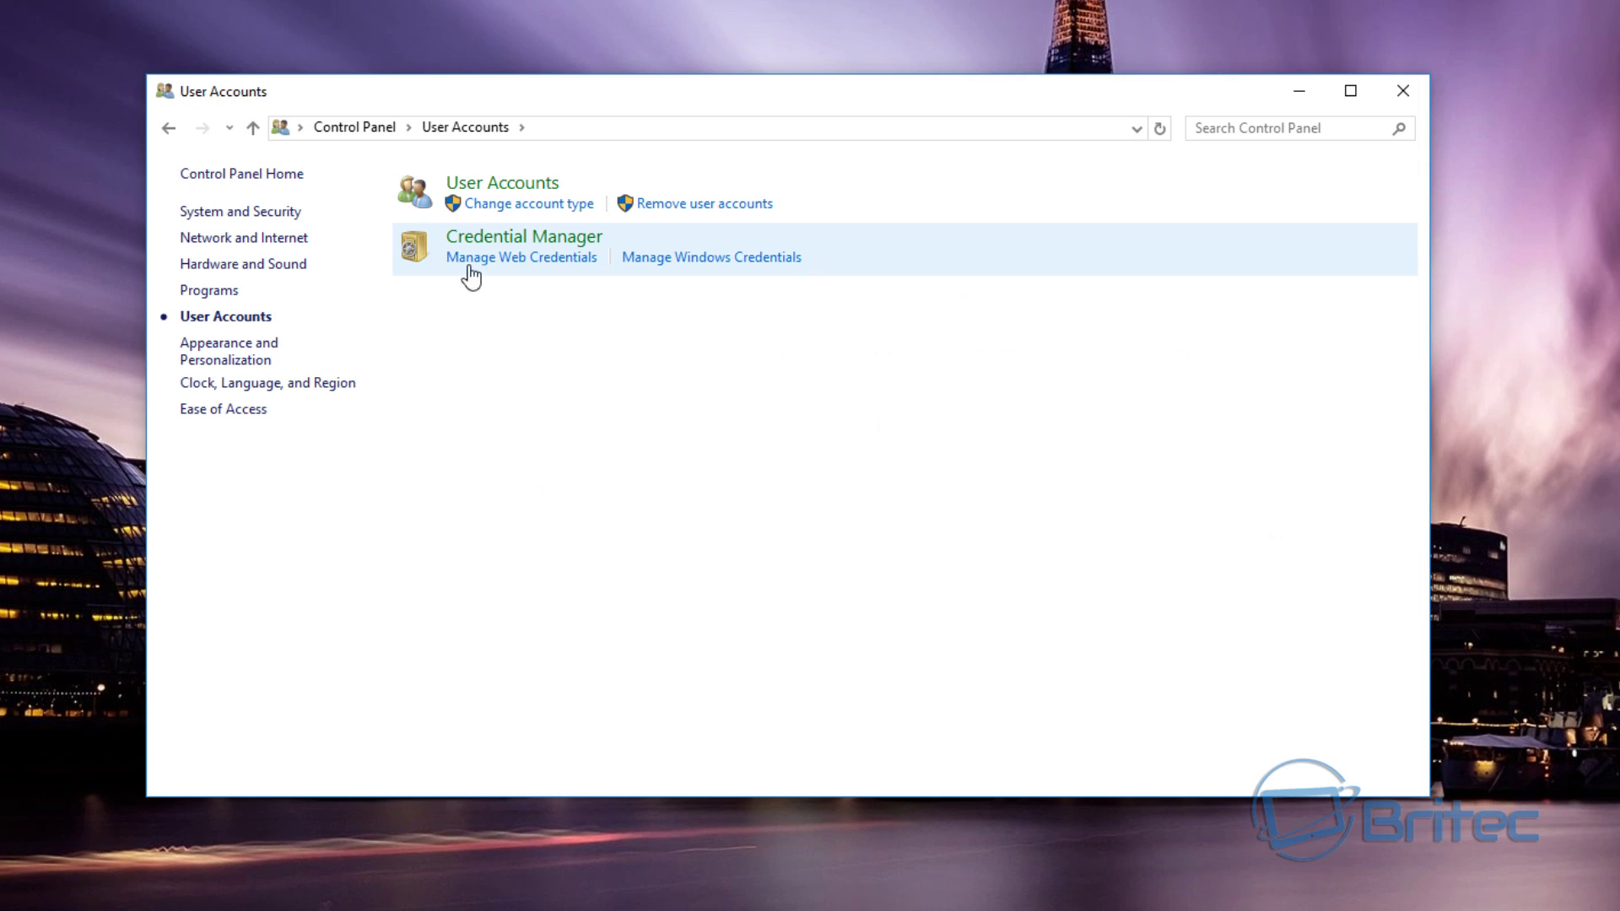
pyautogui.click(478, 186)
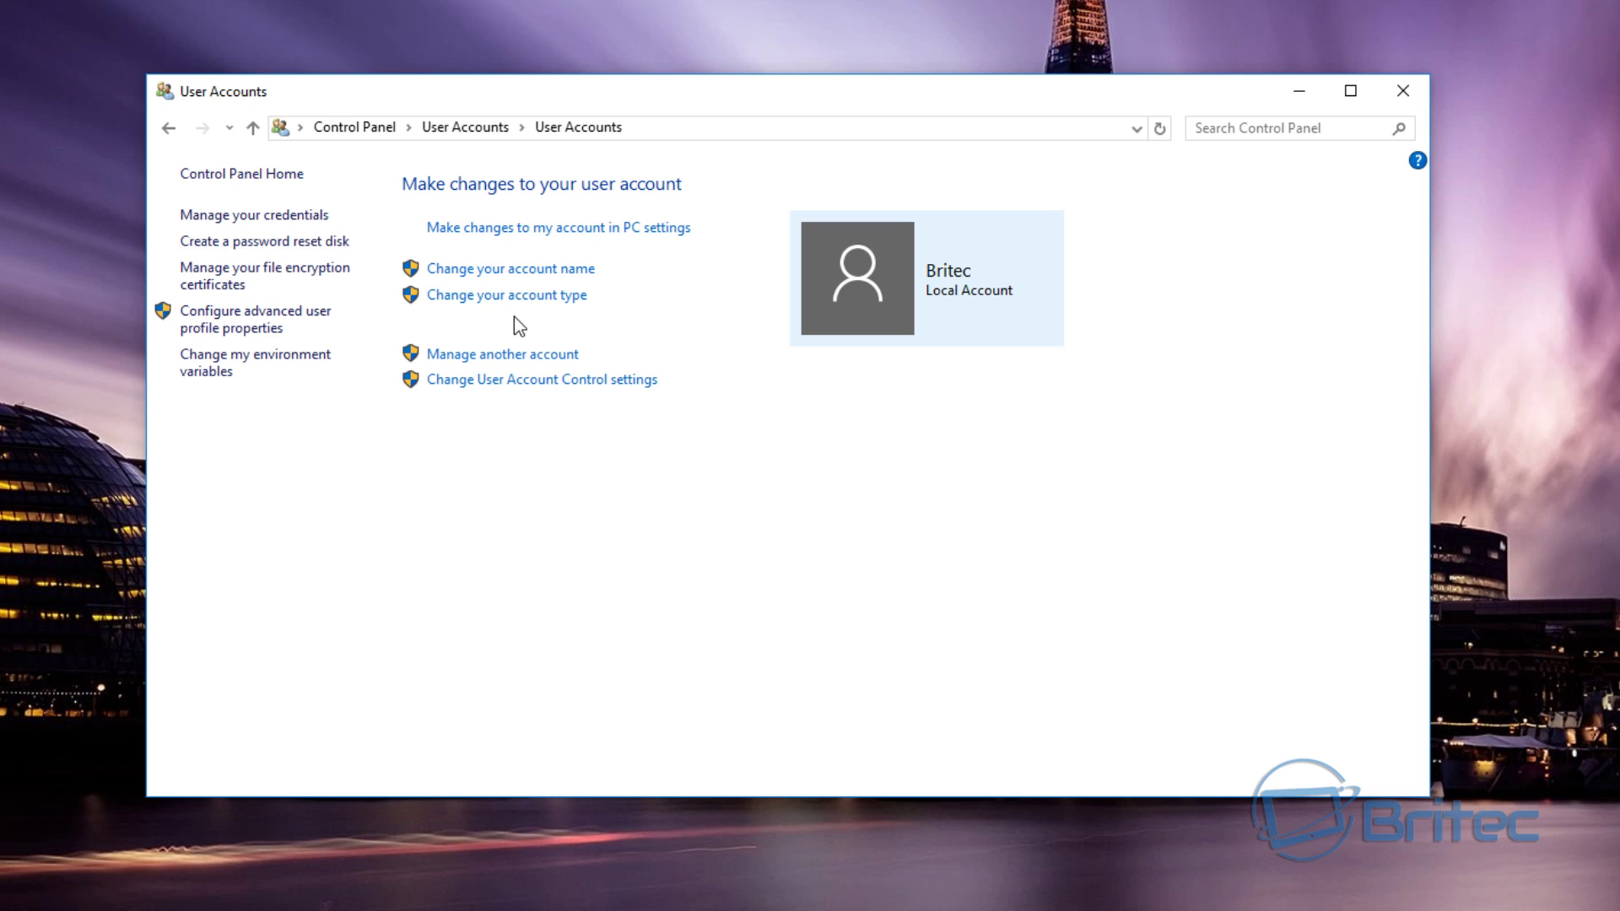
pyautogui.click(539, 356)
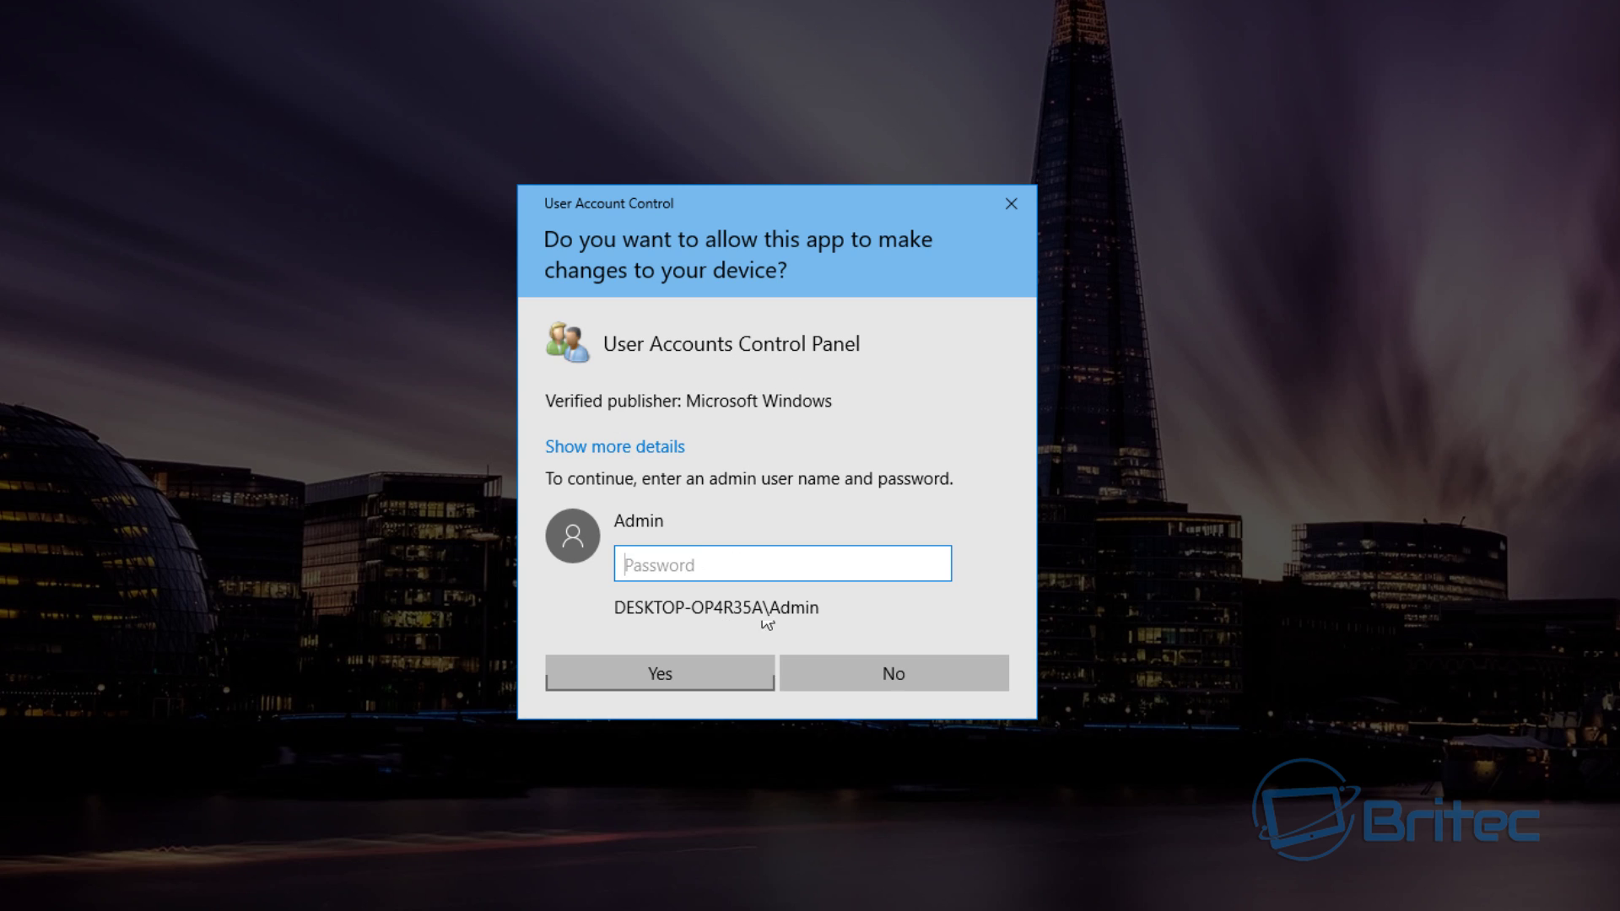
pyautogui.click(869, 680)
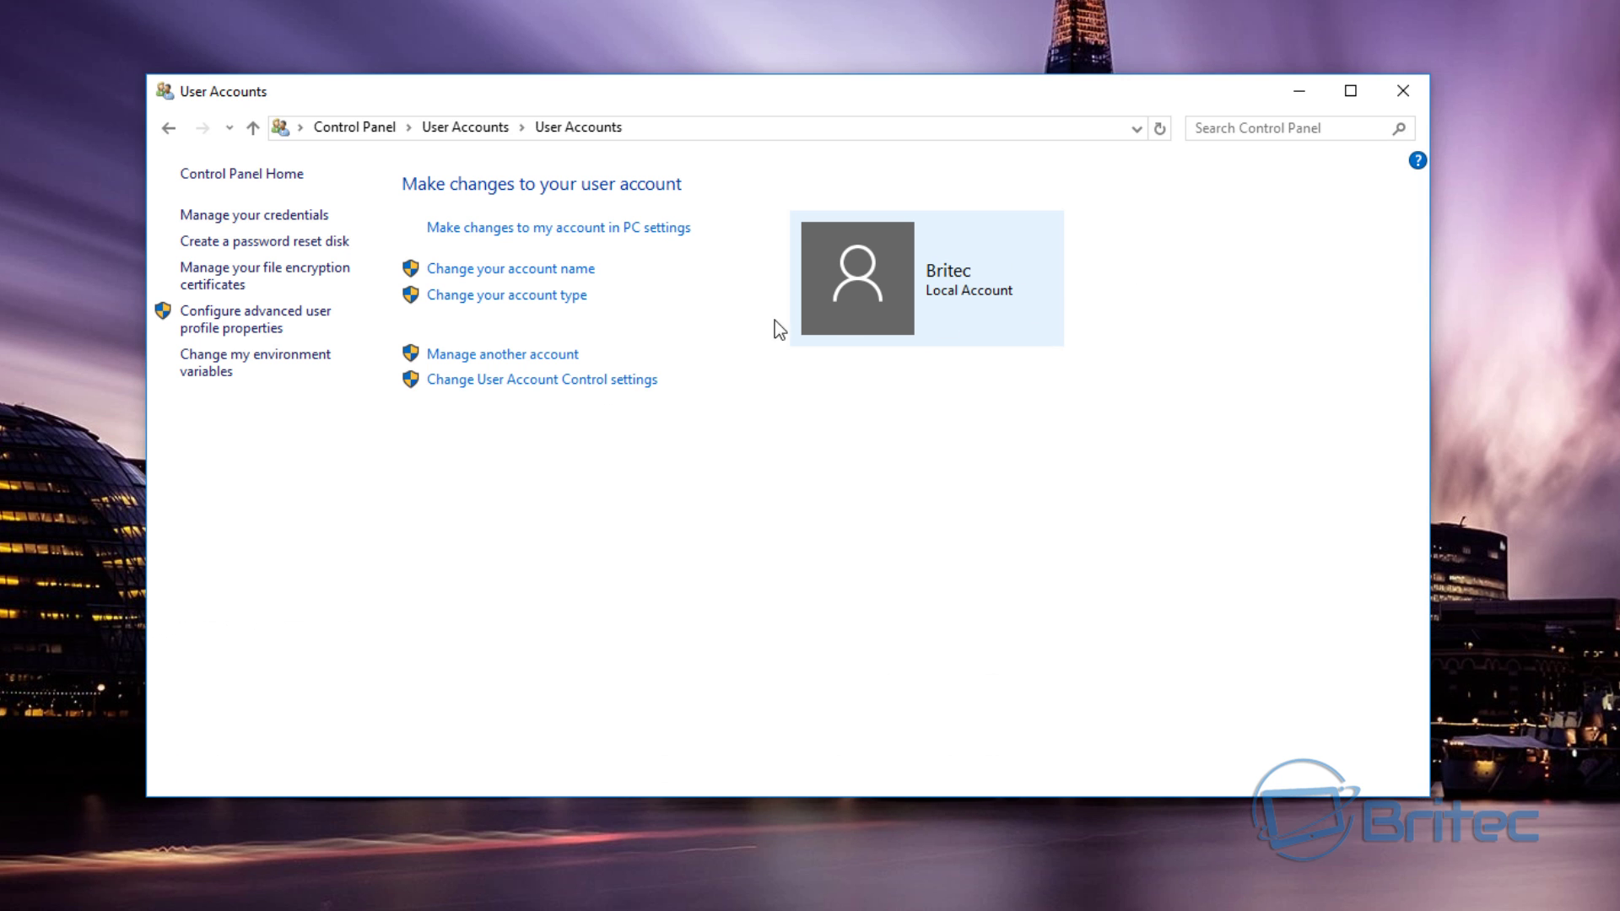
pyautogui.click(1398, 101)
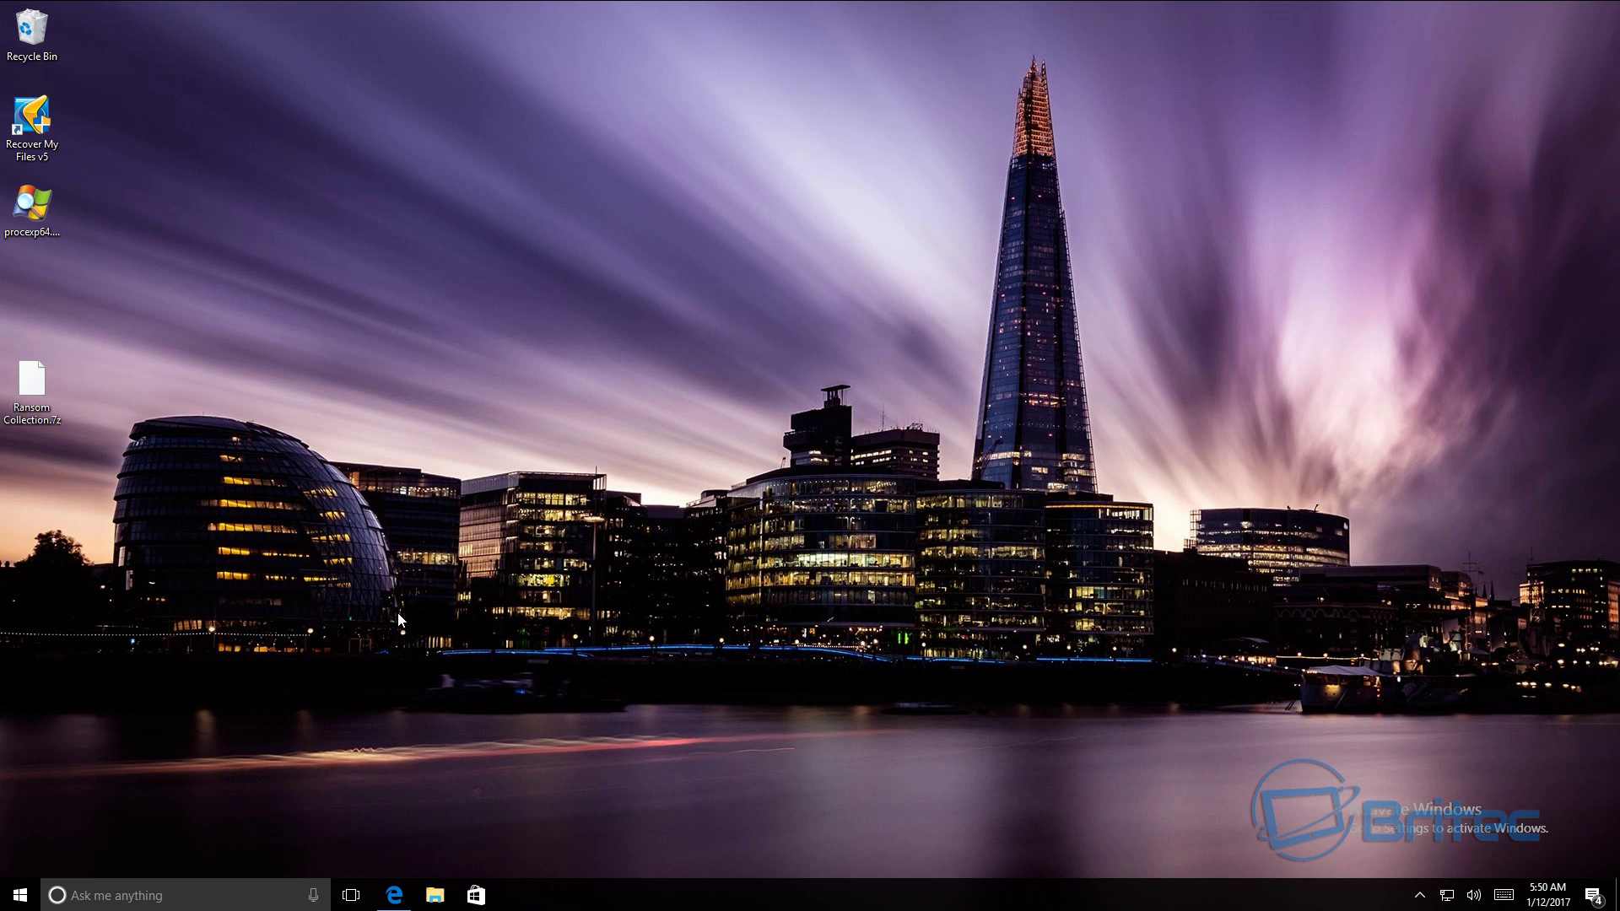
# - Open Settings > Update & security and select Windows Defender in the left pane
pyautogui.click(21, 895)
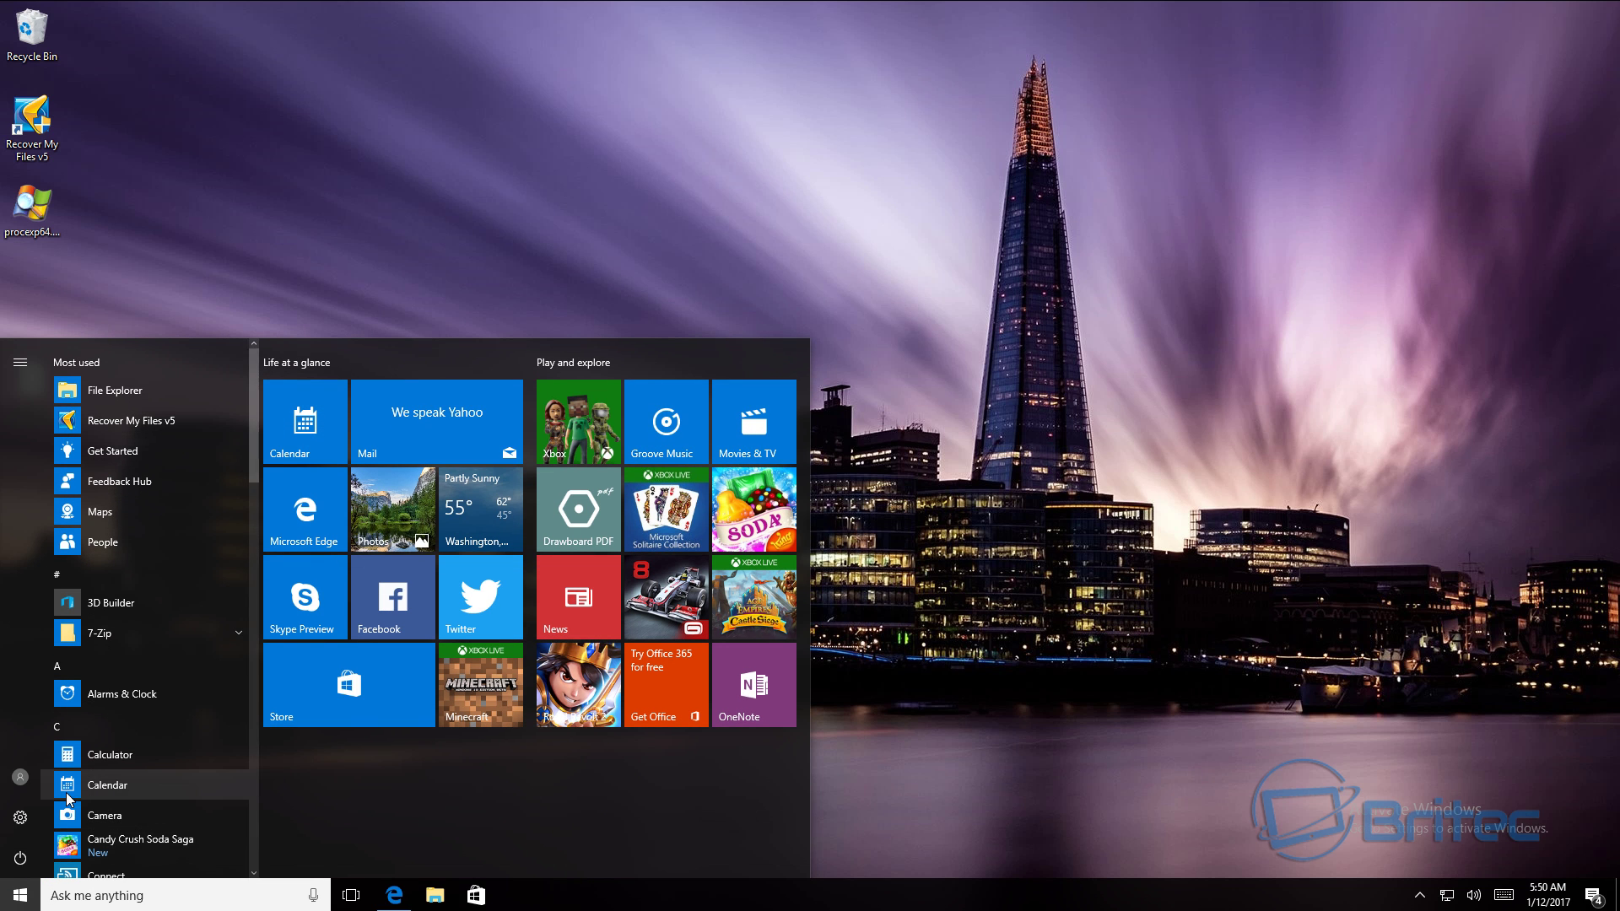
pyautogui.click(20, 816)
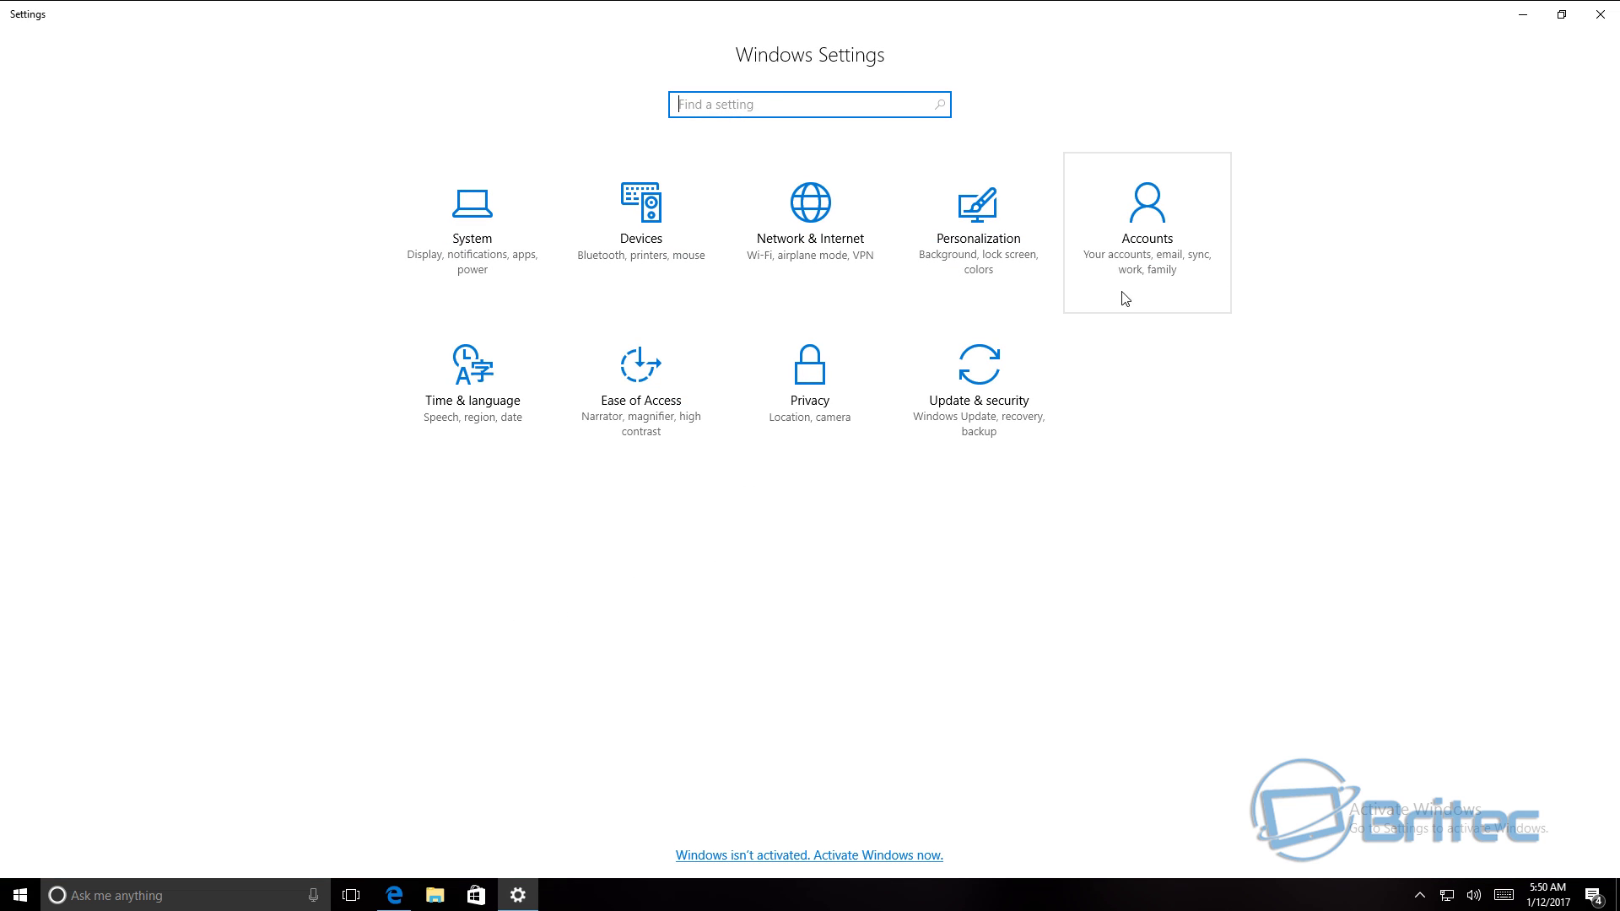
pyautogui.click(968, 430)
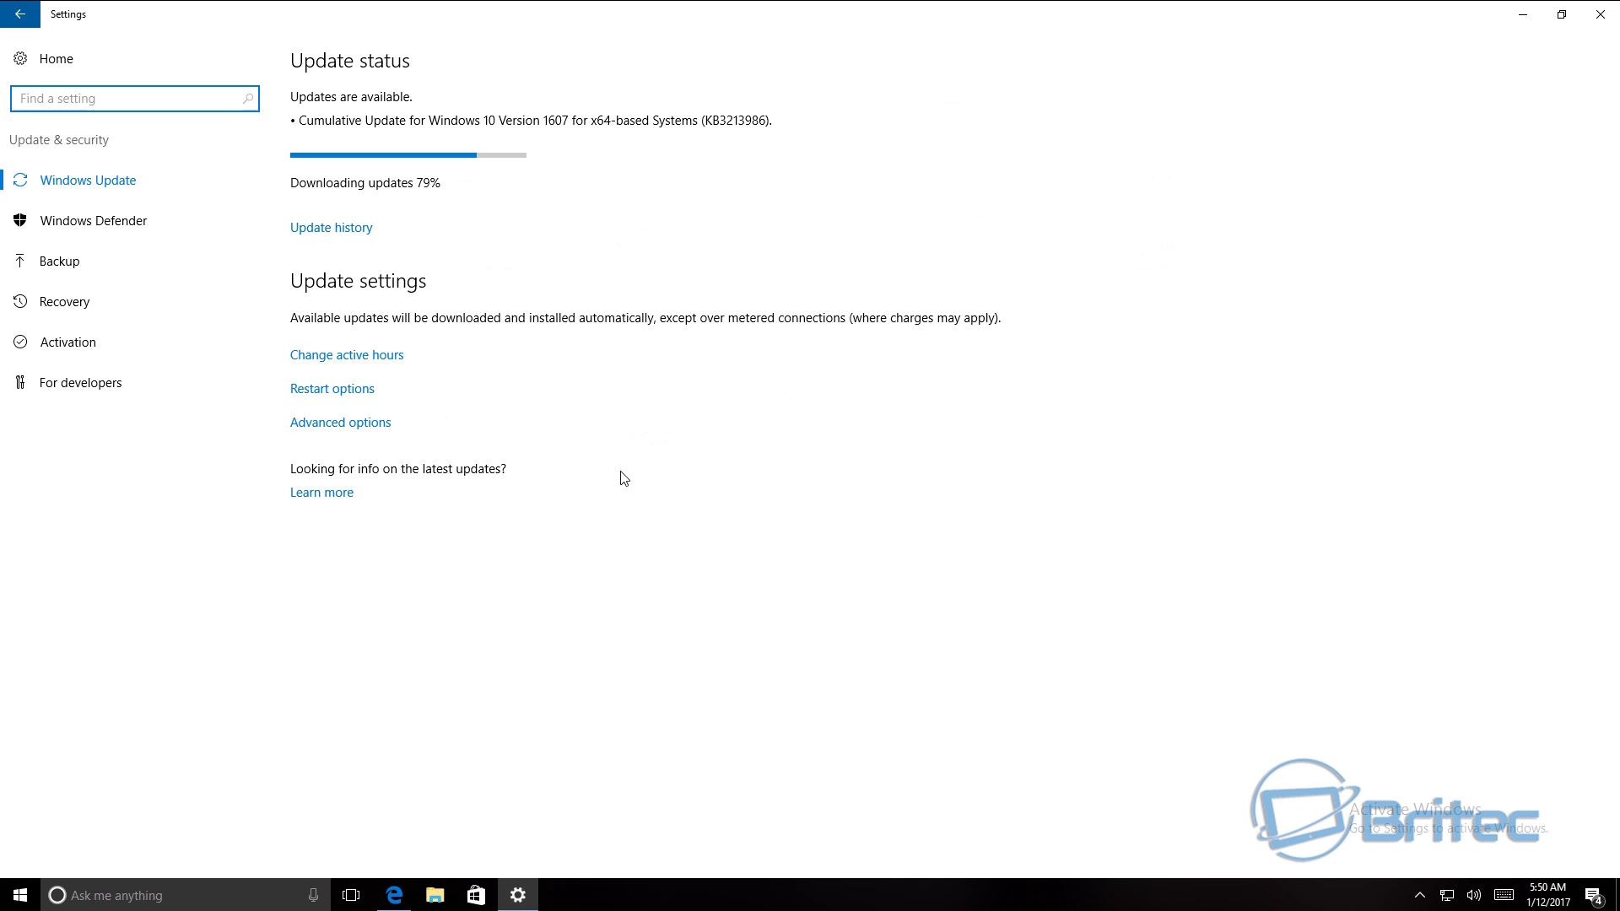
pyautogui.click(112, 209)
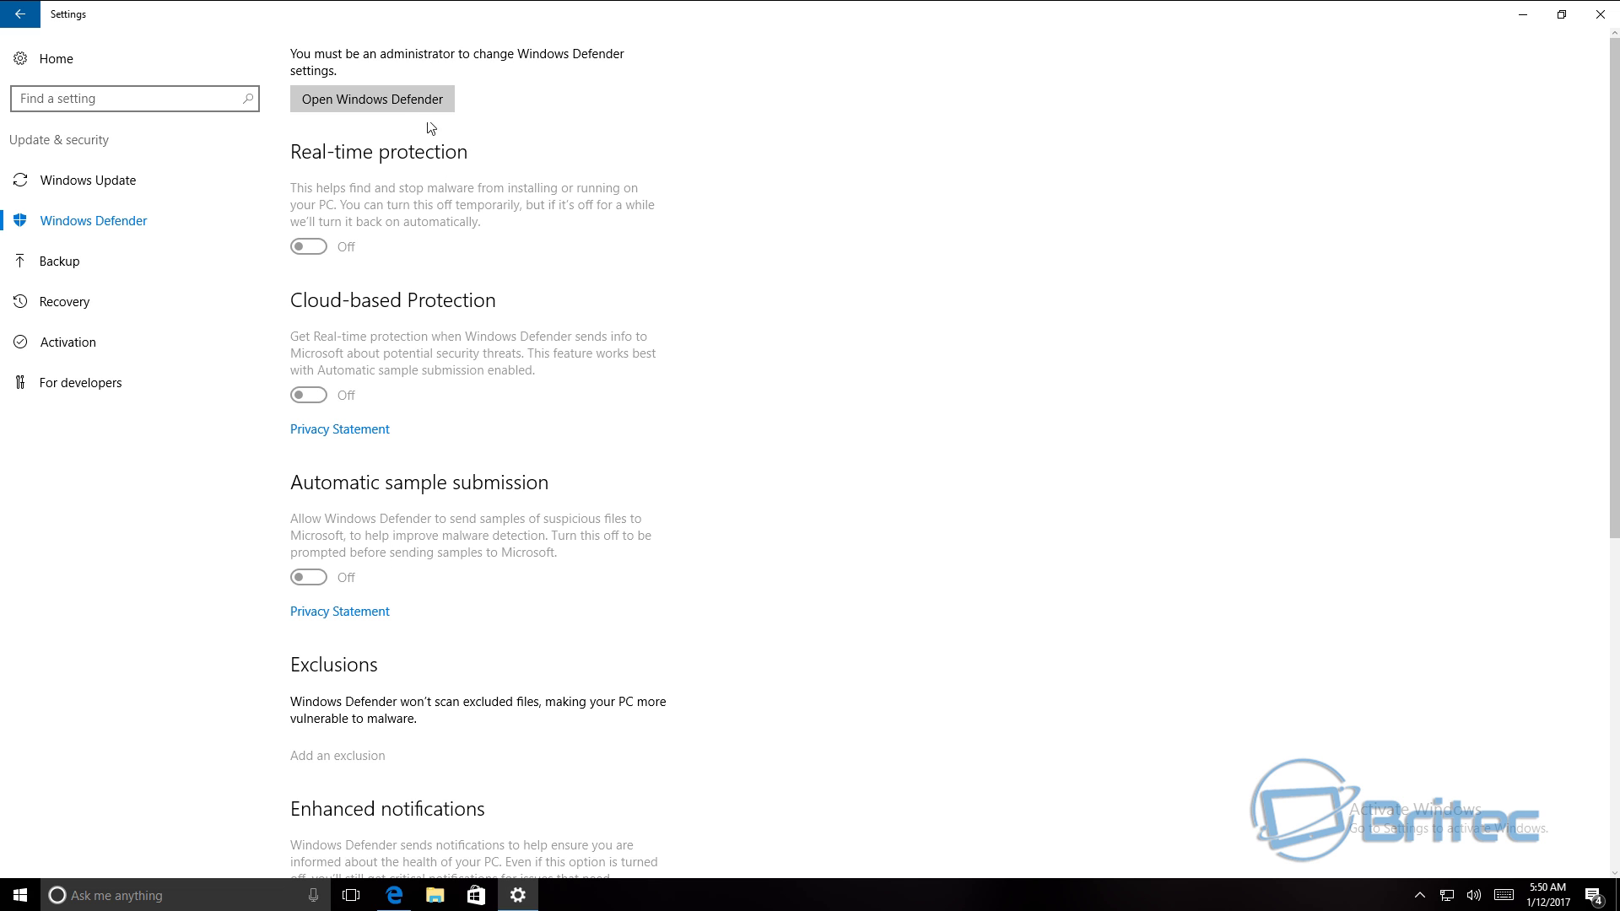
# - Launch Windows Defender and turn on its recommended protection, approving with the admin password
pyautogui.click(382, 99)
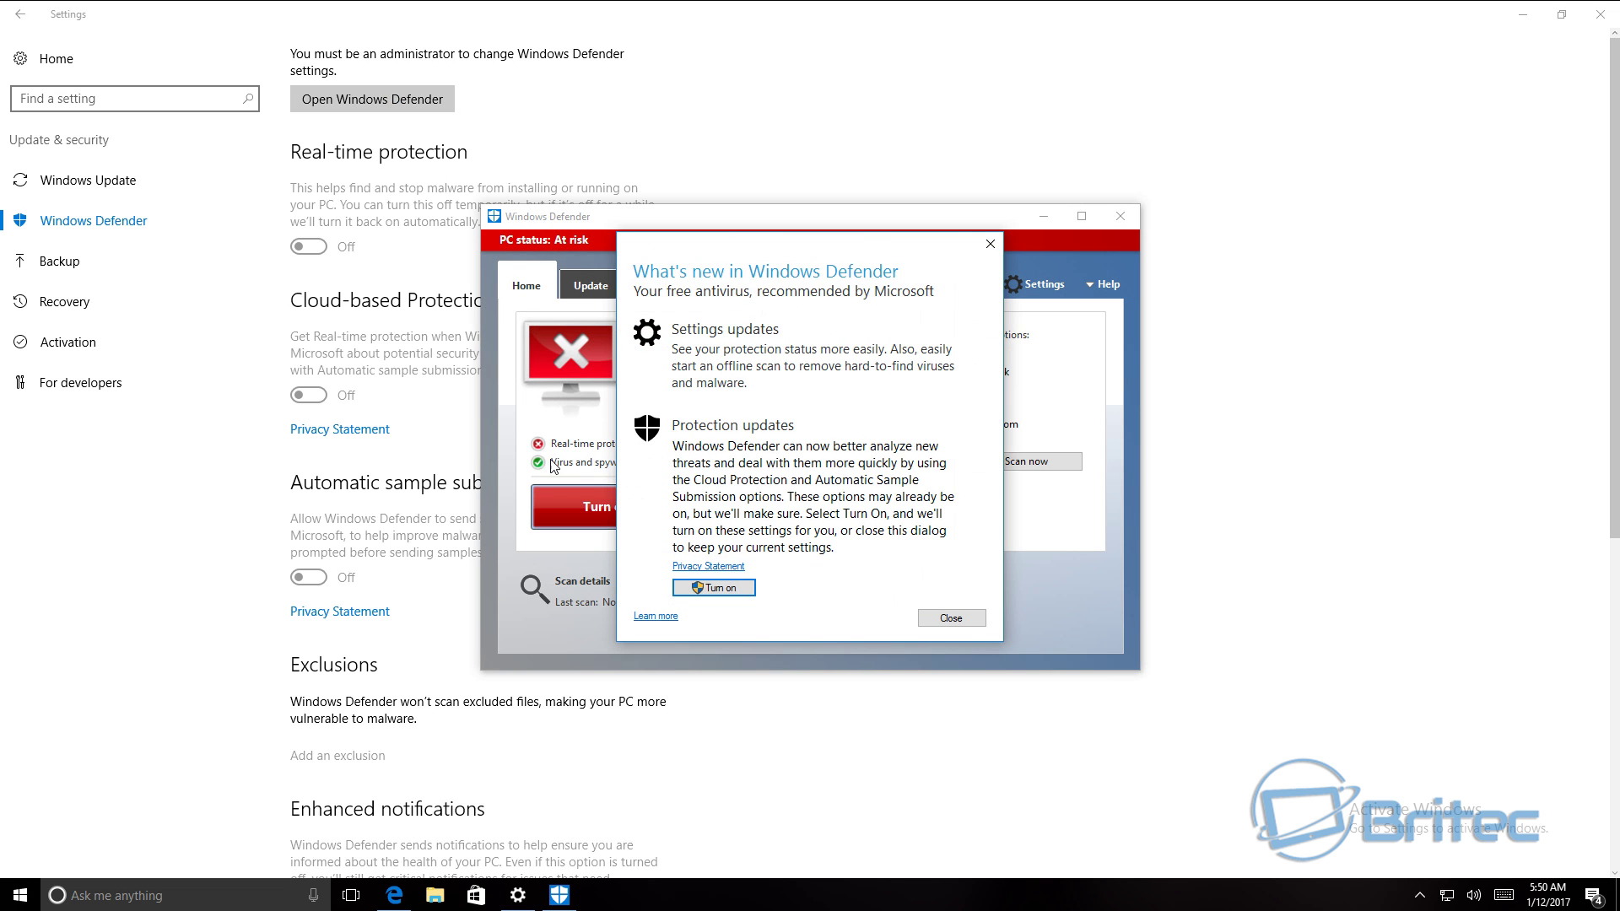
pyautogui.click(717, 589)
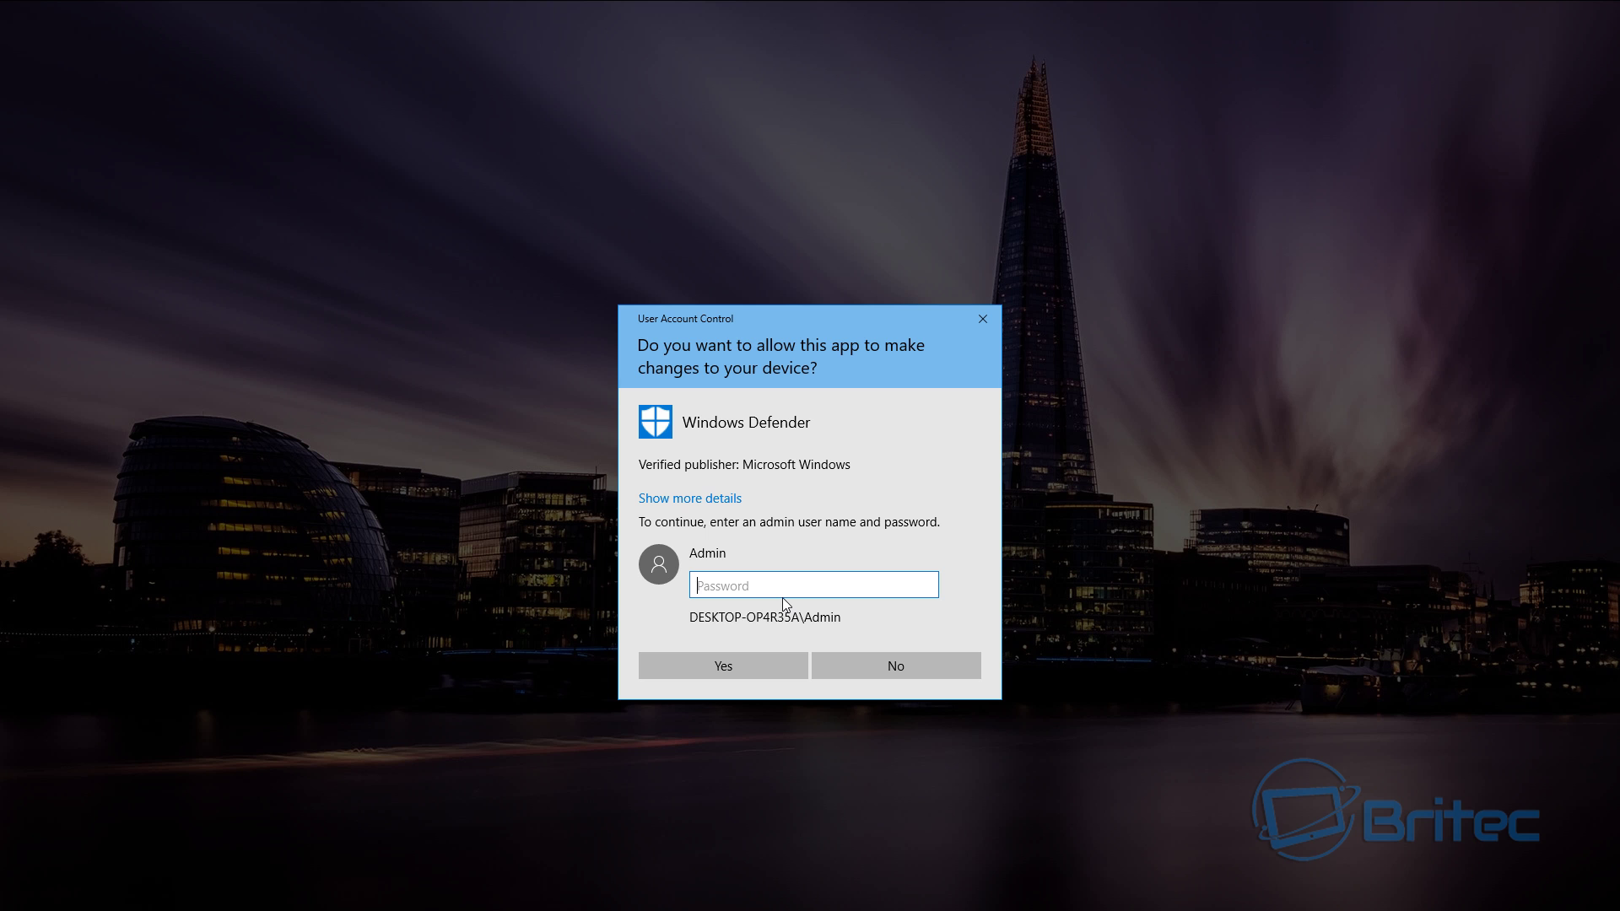
pyautogui.write('•••')
pyautogui.click(732, 665)
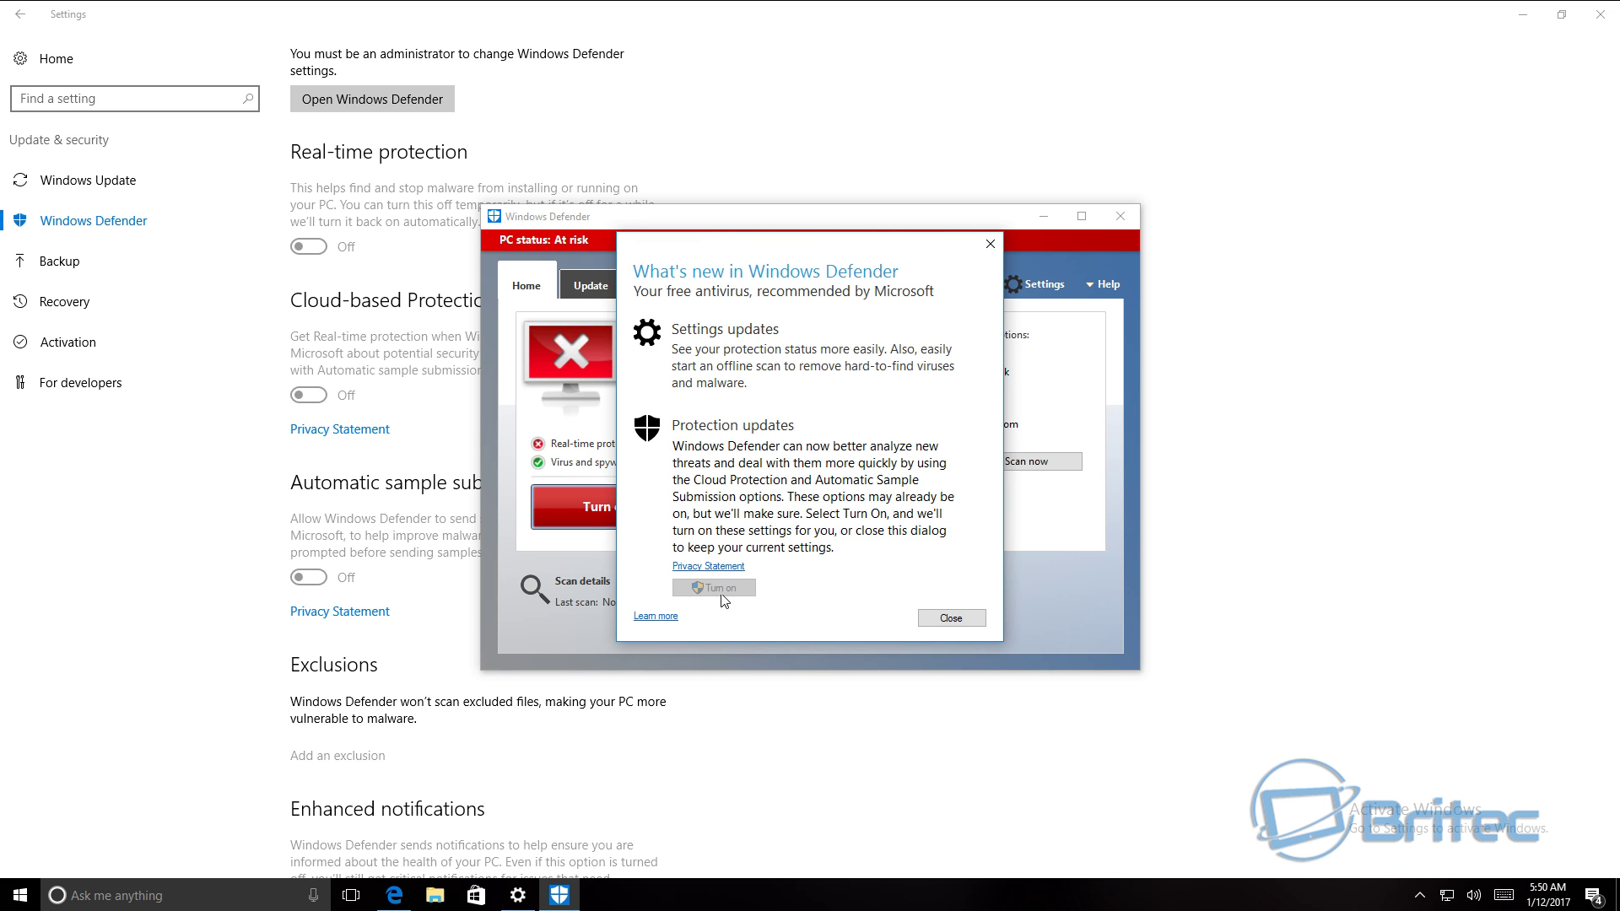
# - Dismiss the What's new notice and switch on real-time protection, then put away Defender and Settings
pyautogui.click(962, 619)
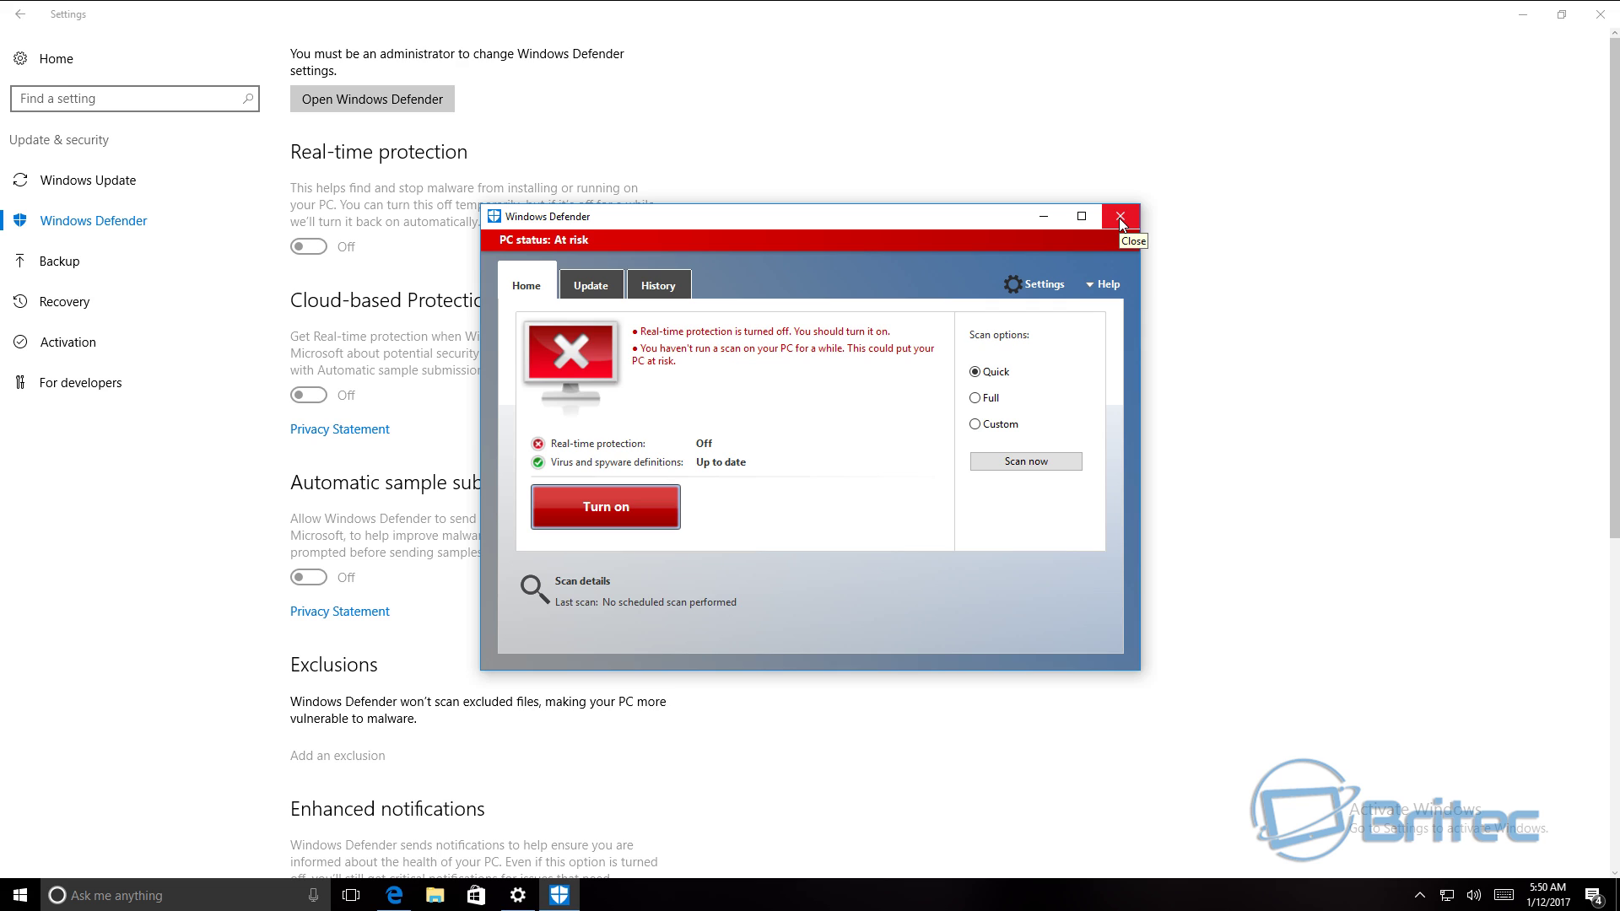
pyautogui.click(658, 506)
pyautogui.click(606, 511)
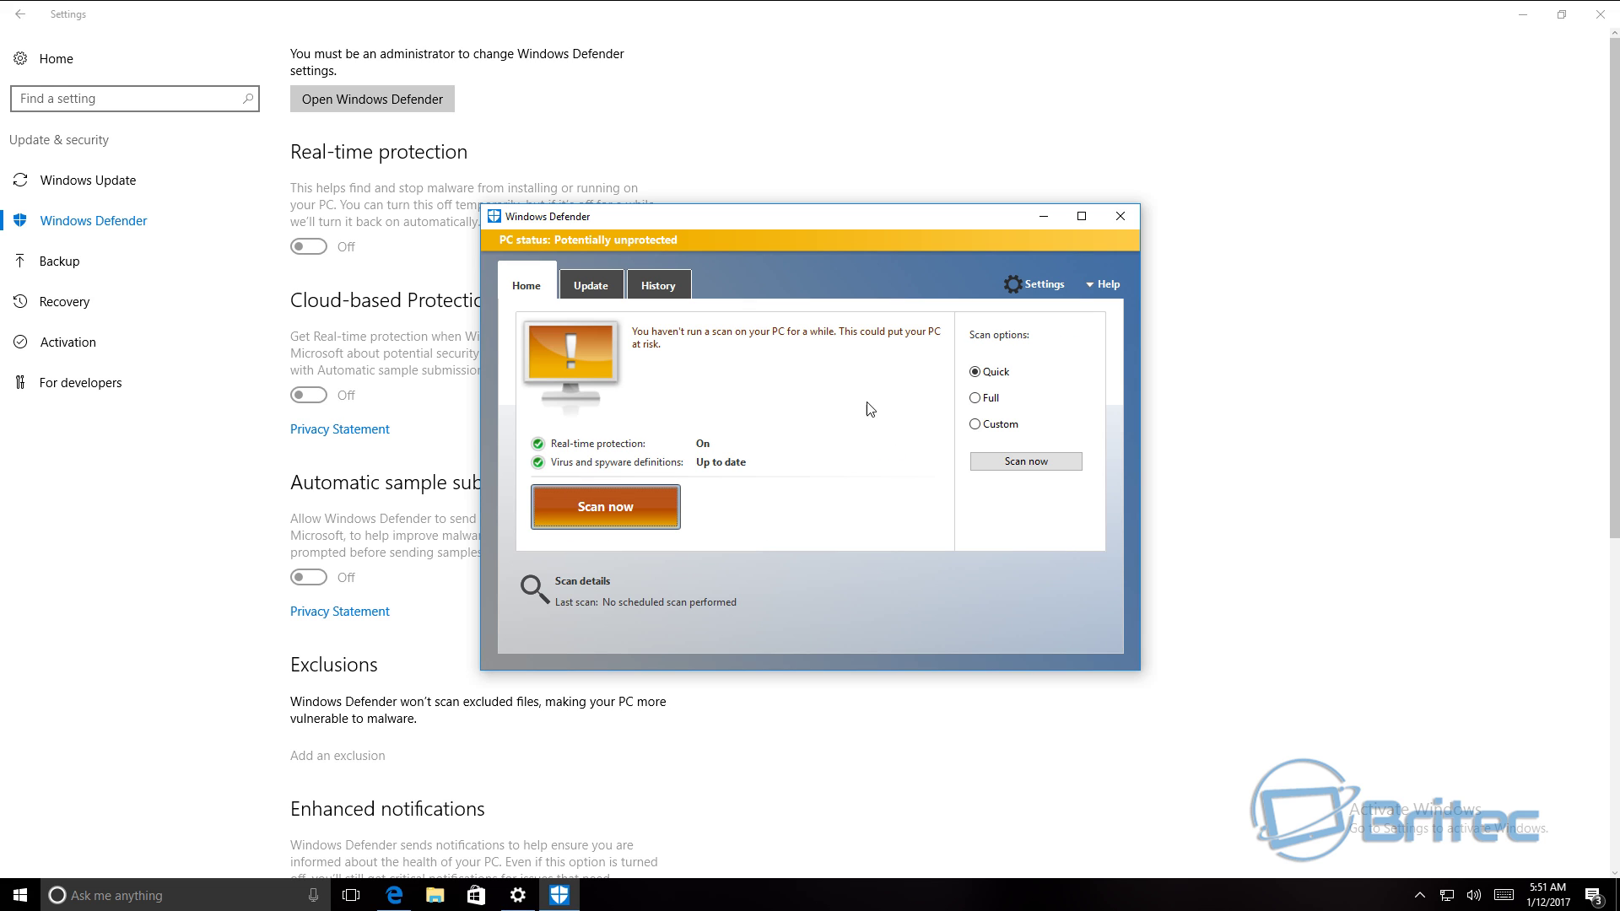
pyautogui.click(1045, 217)
pyautogui.click(1599, 15)
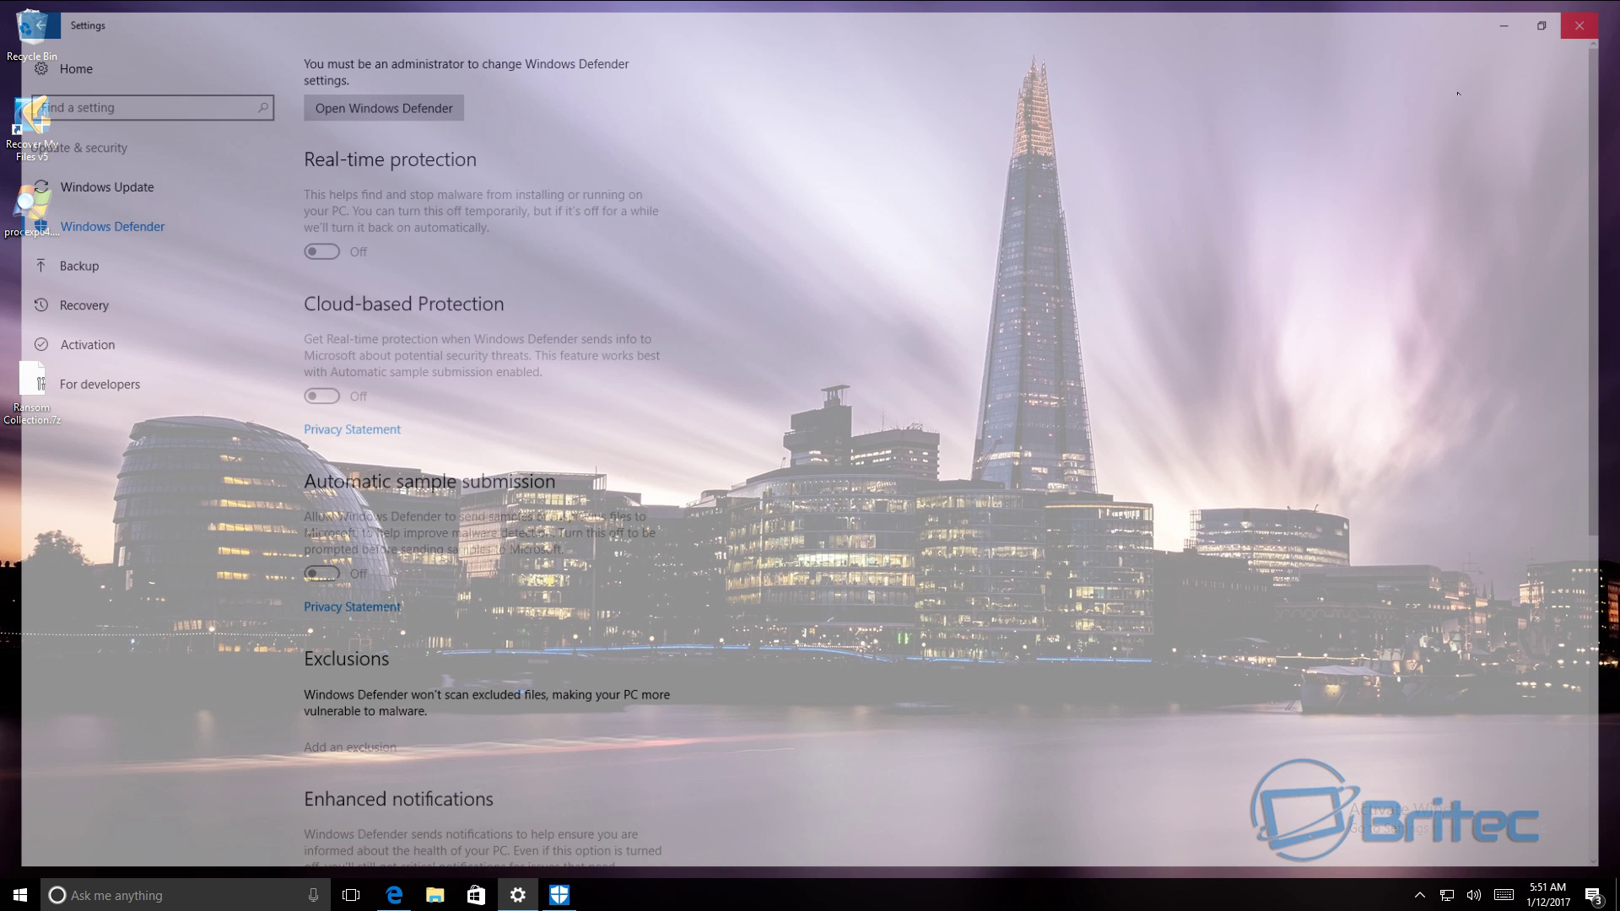
# - In Edge, browse the Comodo, Kaspersky and Bitdefender antivirus tabs, ending on Comodo Free Antivirus
pyautogui.click(394, 898)
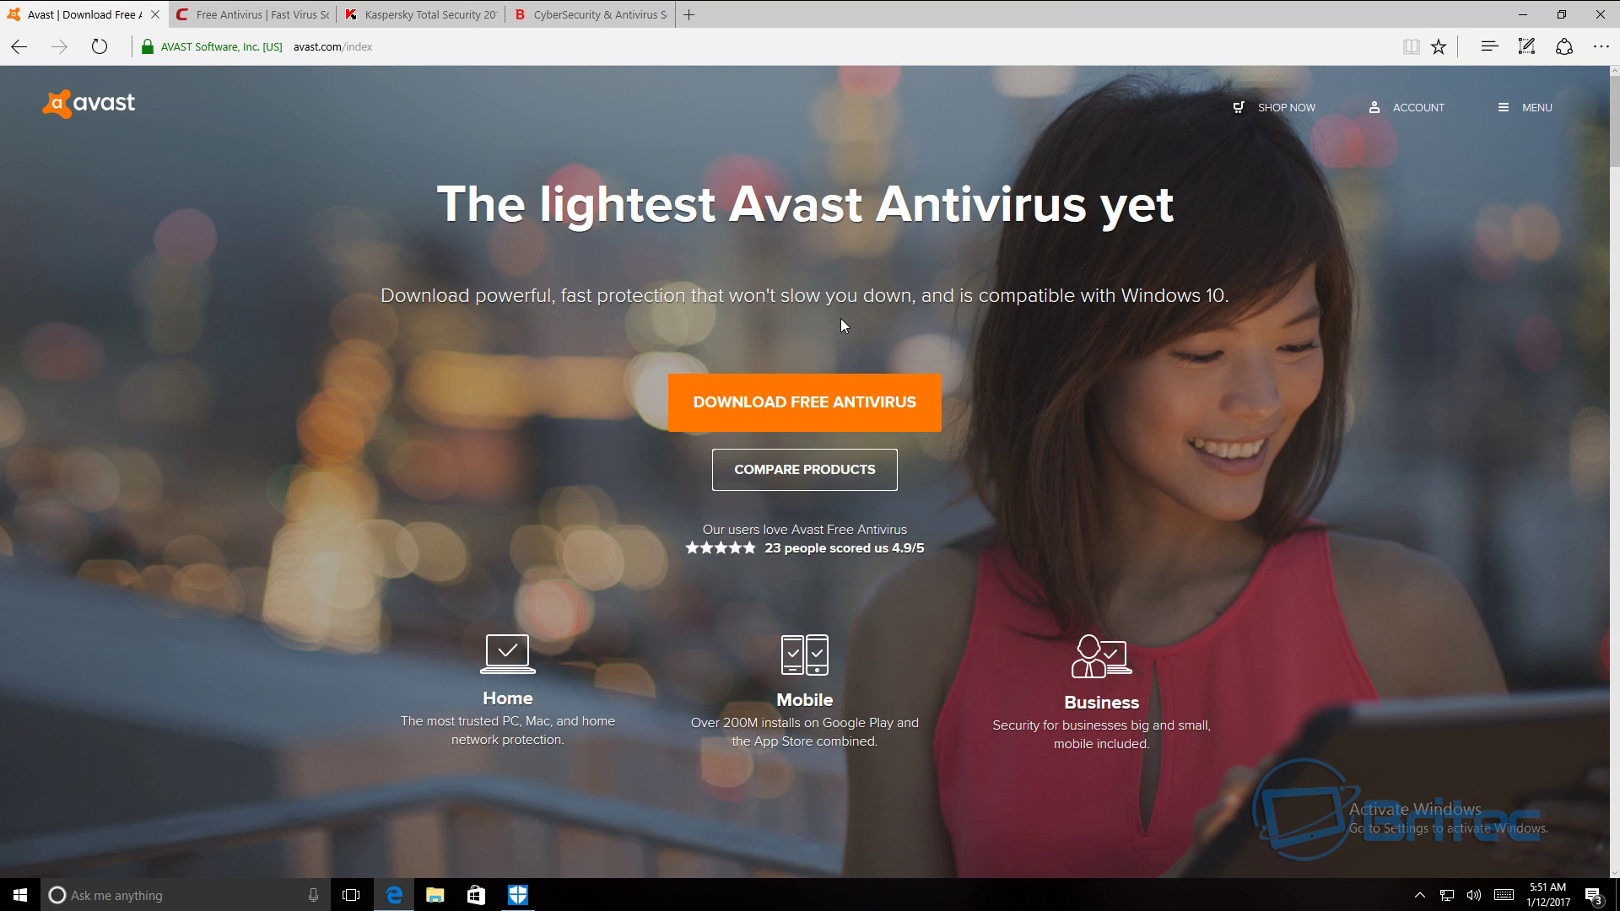
pyautogui.click(229, 17)
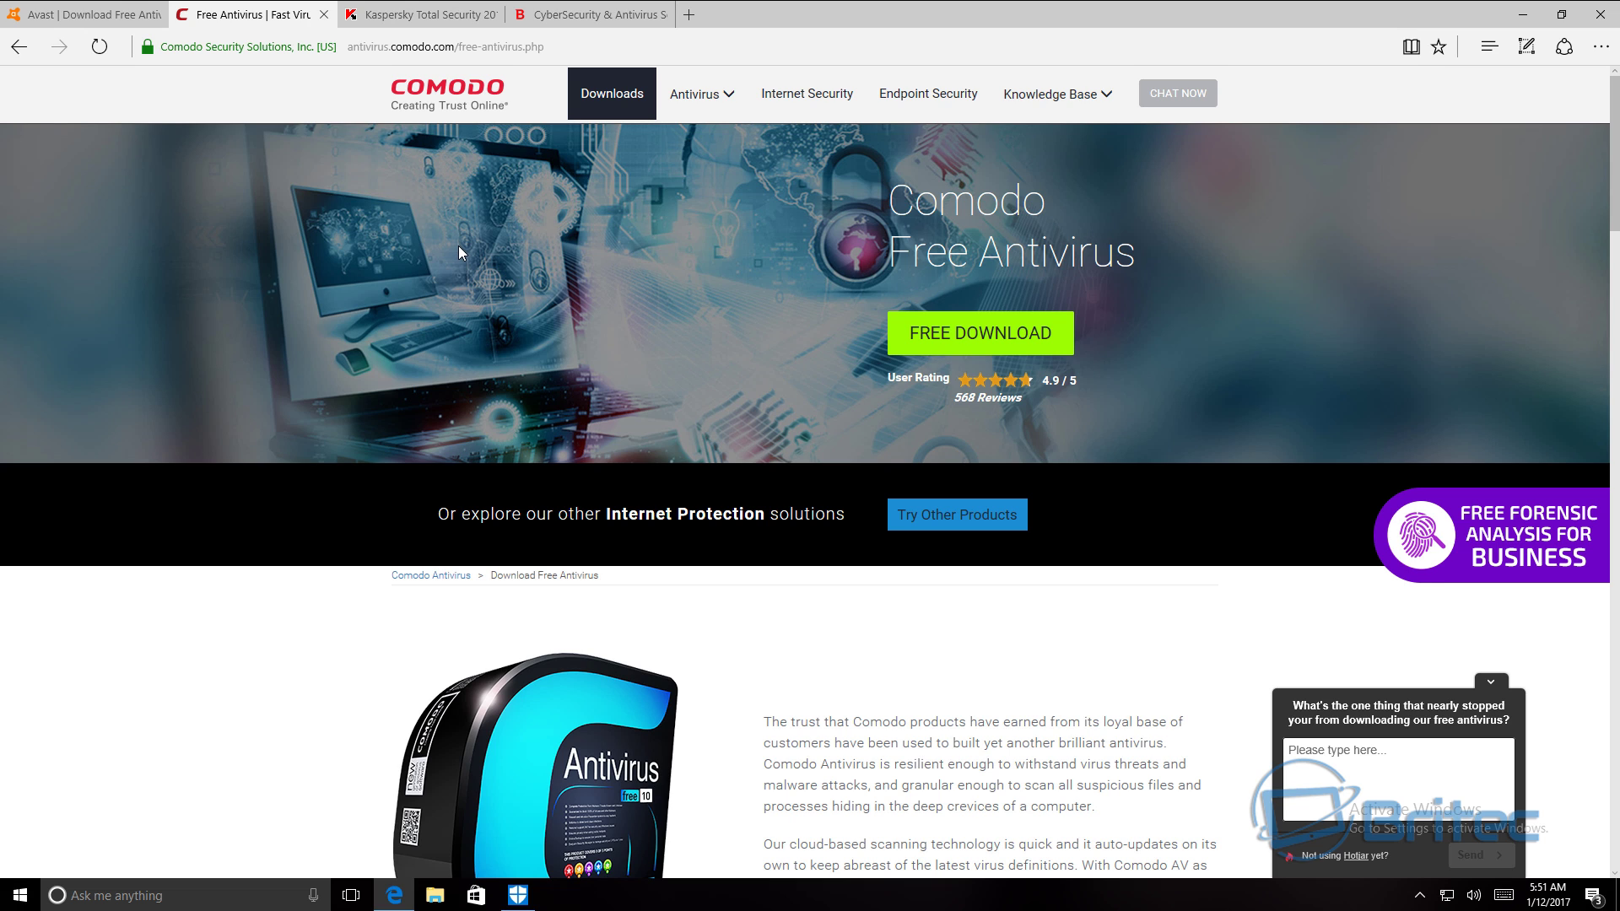
pyautogui.click(397, 14)
pyautogui.moveTo(409, 172)
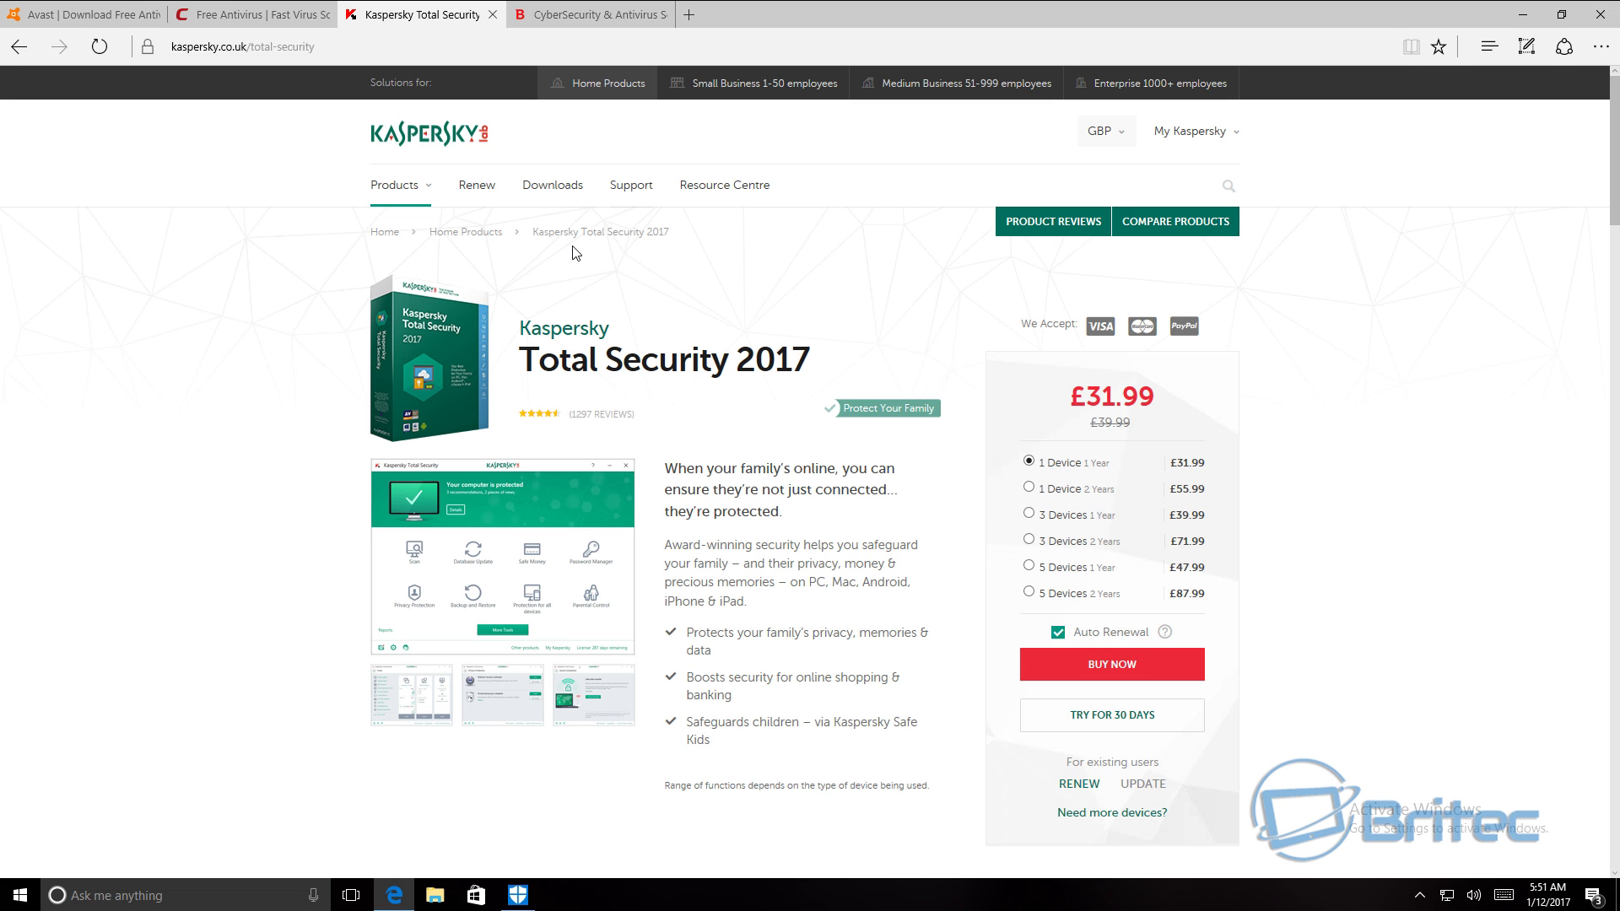
pyautogui.click(574, 14)
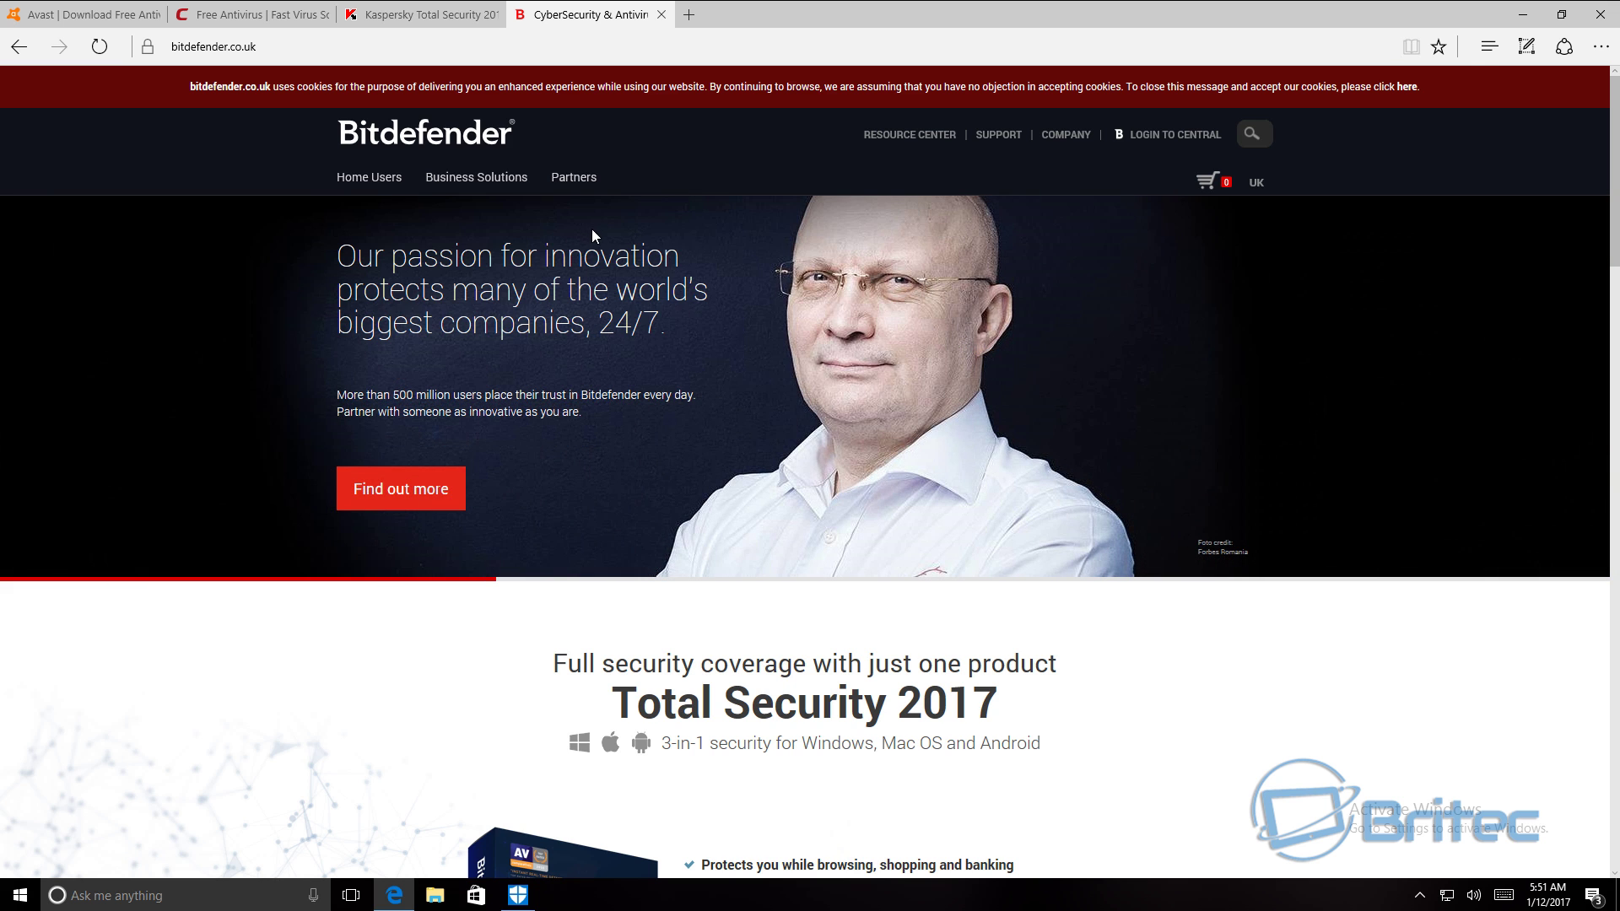
pyautogui.click(312, 20)
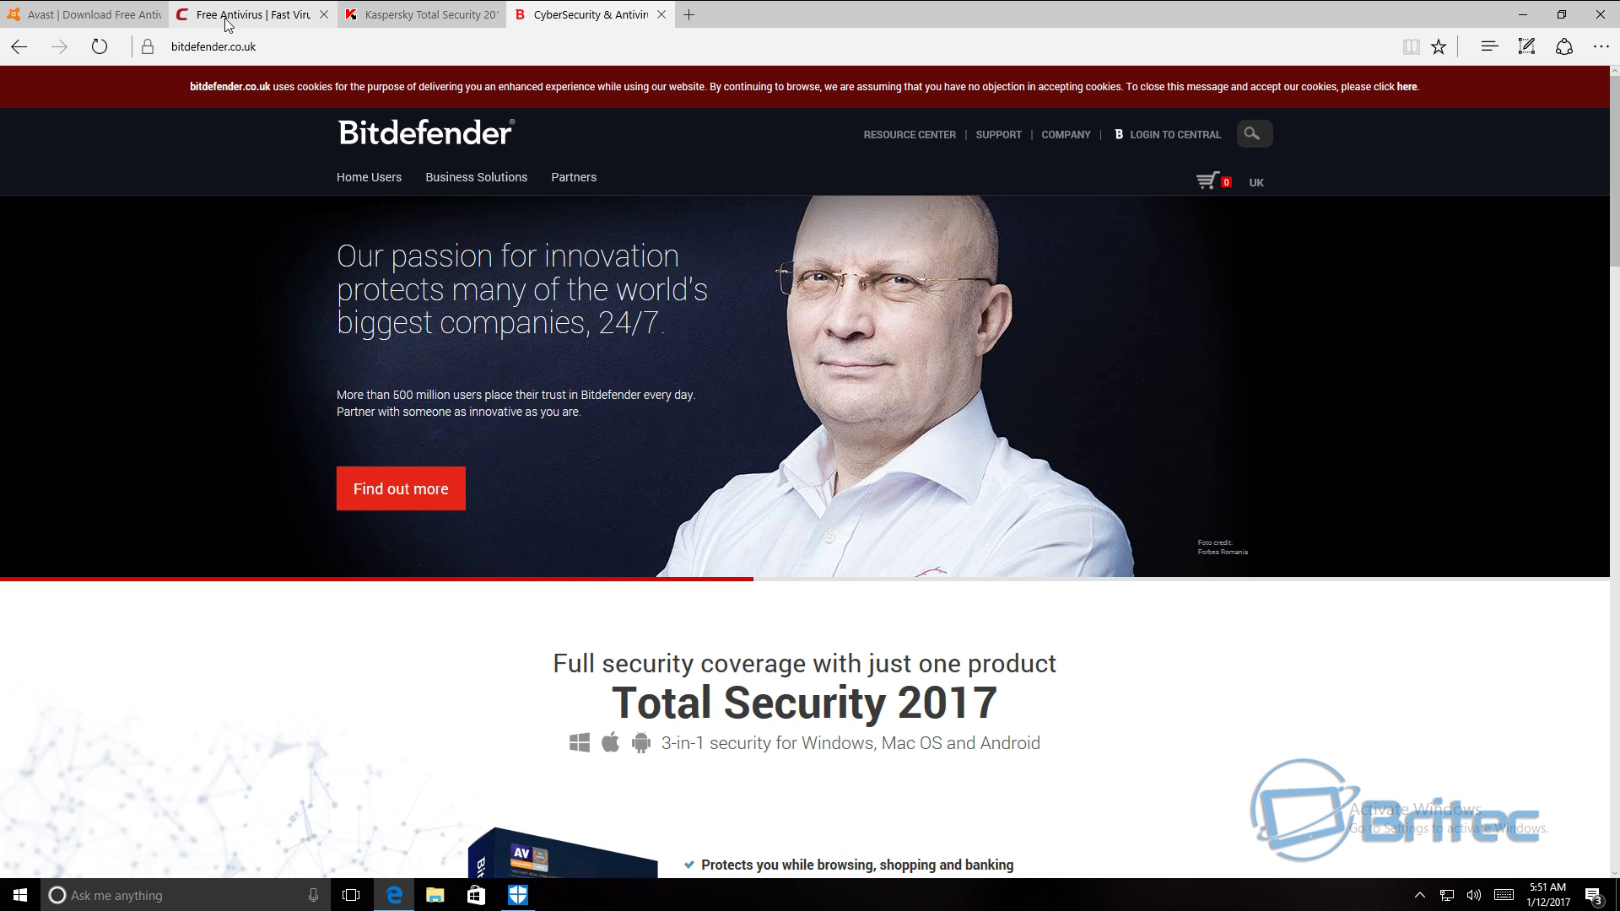
pyautogui.click(427, 24)
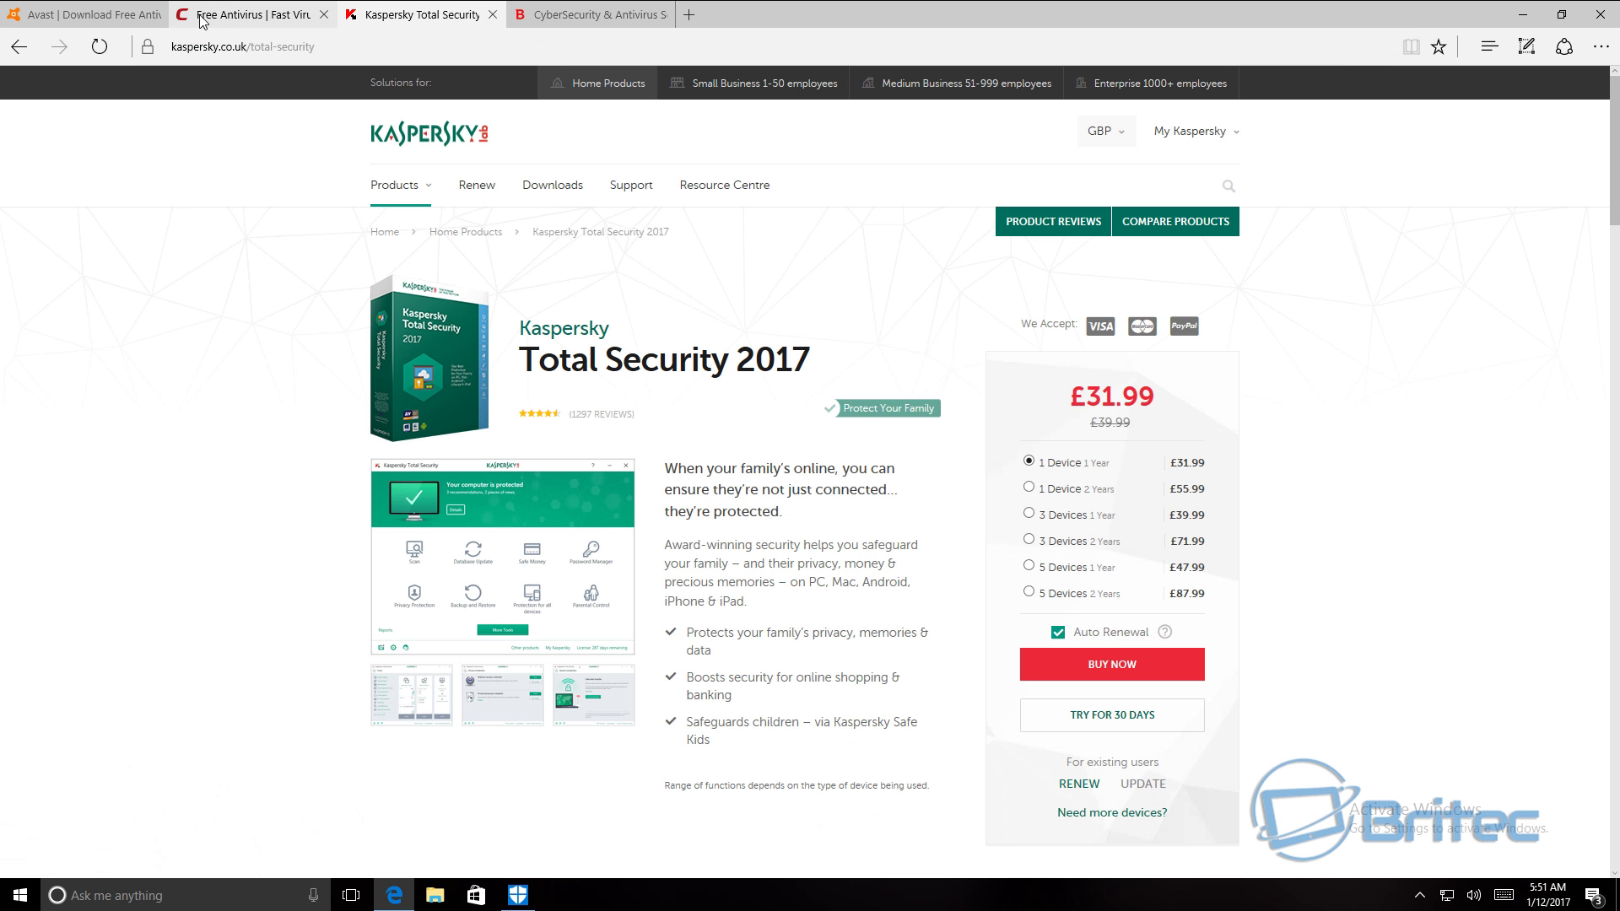
pyautogui.click(226, 18)
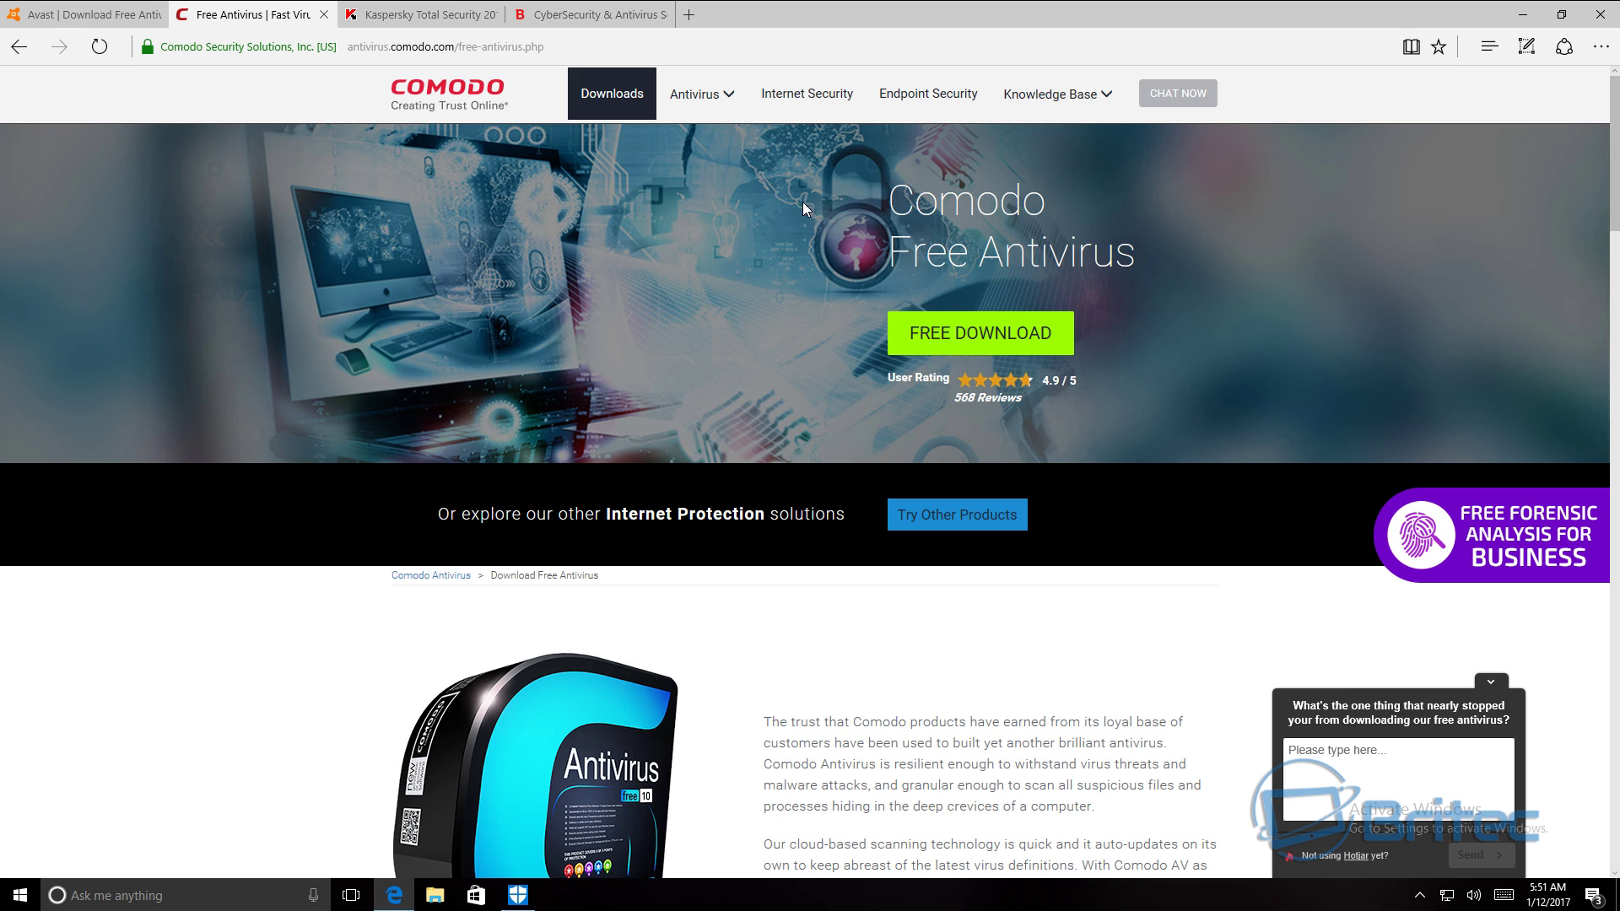